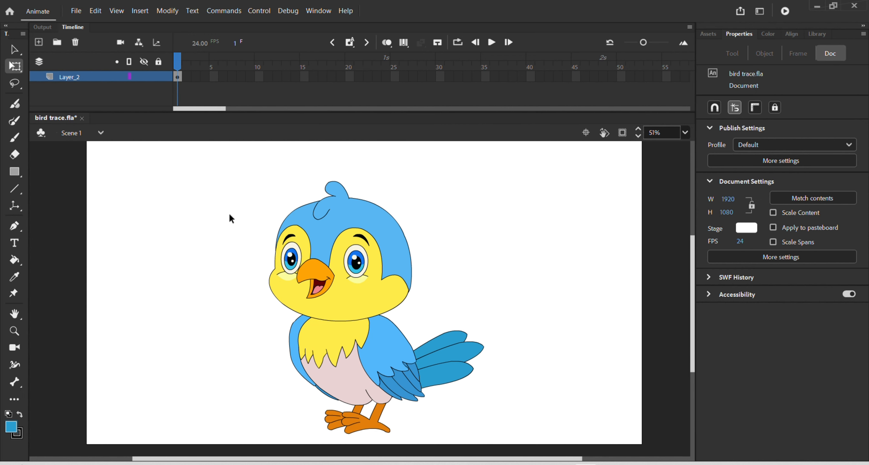
- Convert the whole bird drawing into a graphic symbol named bird and distribute it to its own layer
drag(219, 182, 504, 437)
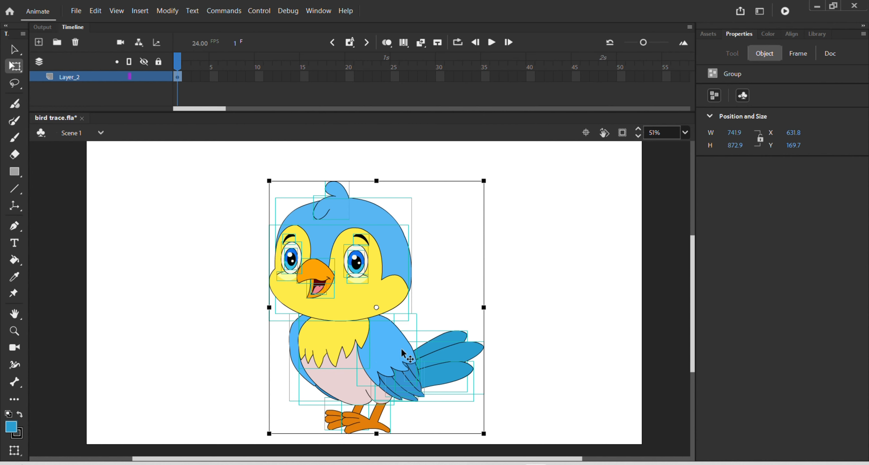
key(F8)
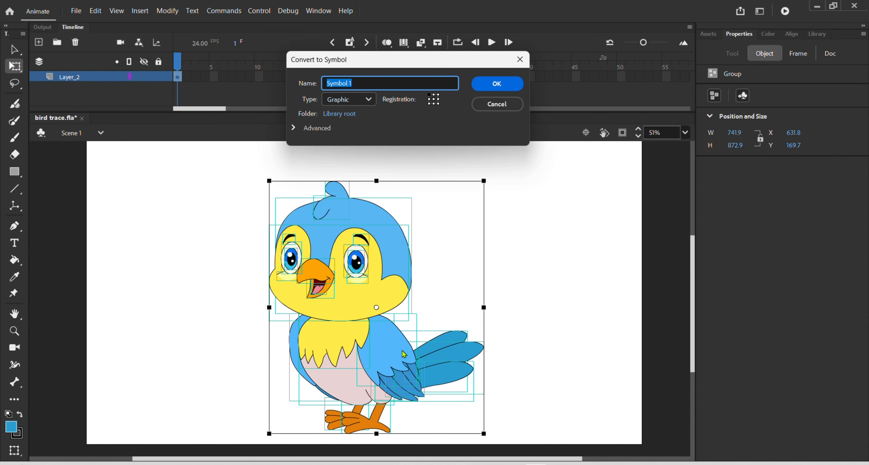
text(bird)
key(Return)
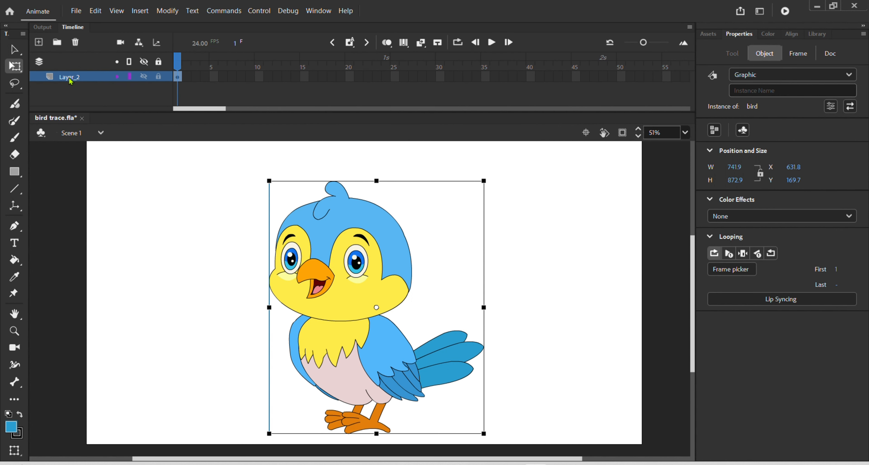
right_click(340, 270)
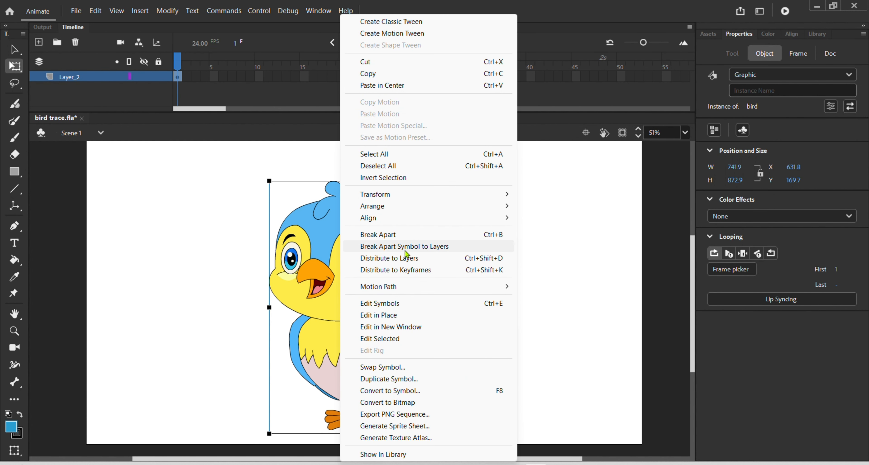
click(409, 259)
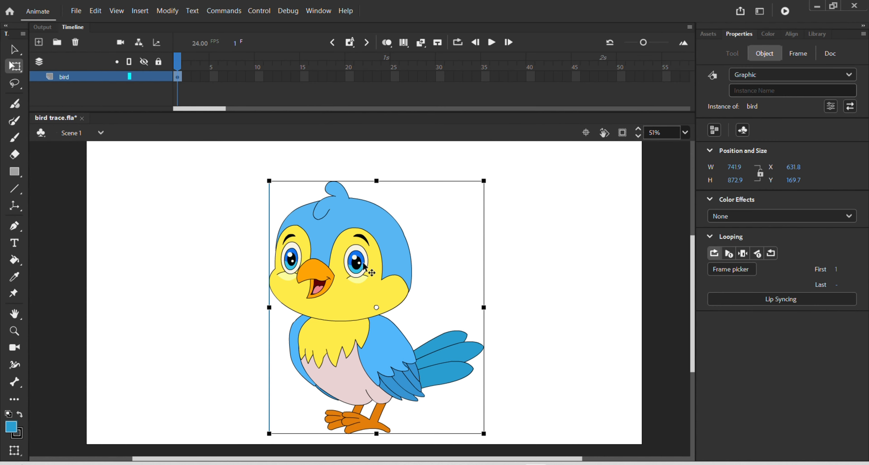
- Move the bird symbol up on the stage to about X 638, Y 99, and open the symbol for editing
drag(389, 289, 388, 245)
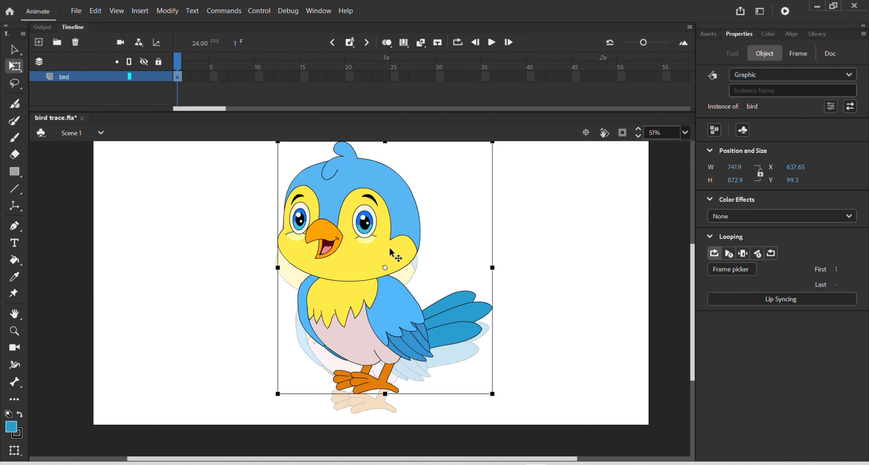
scroll(390, 248, up, 3)
drag(400, 312, 394, 243)
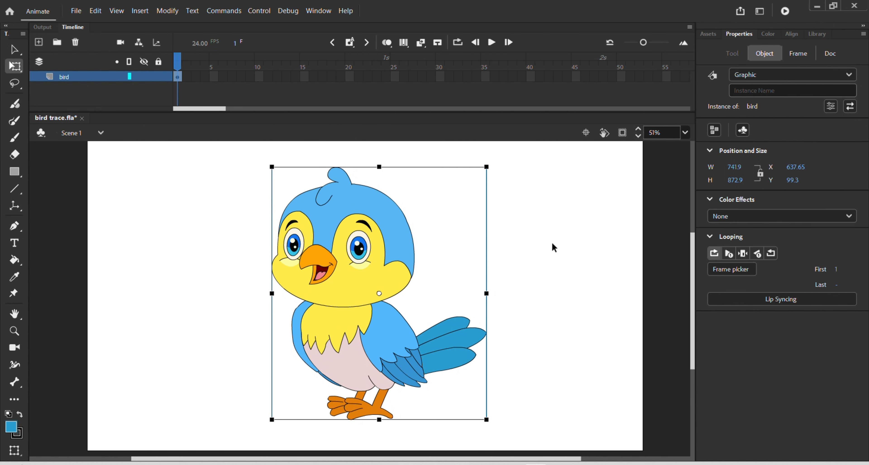
double_click(386, 270)
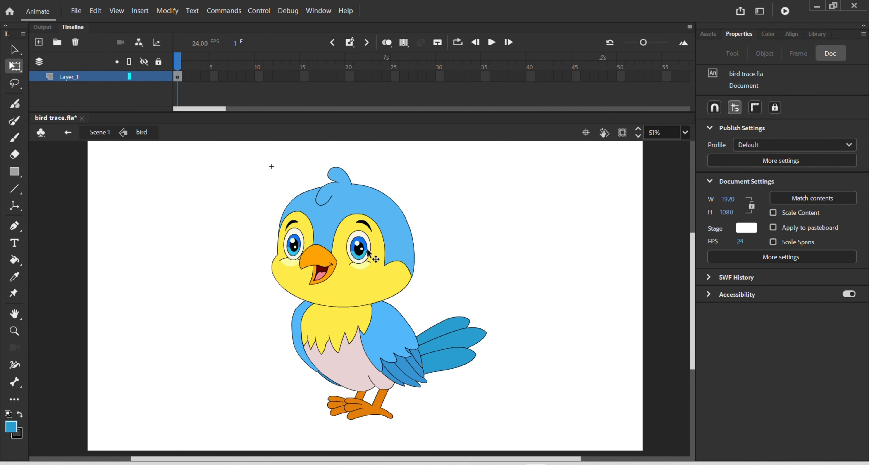
- Move the blue head shape, yellow face, upper and lower beak, mouth interior and tongue apart as separate groups
click(347, 250)
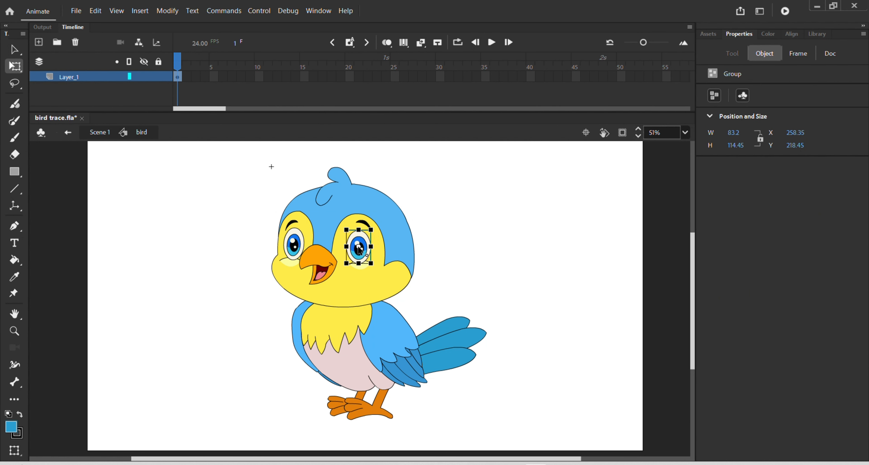
click(392, 243)
drag(393, 243, 472, 228)
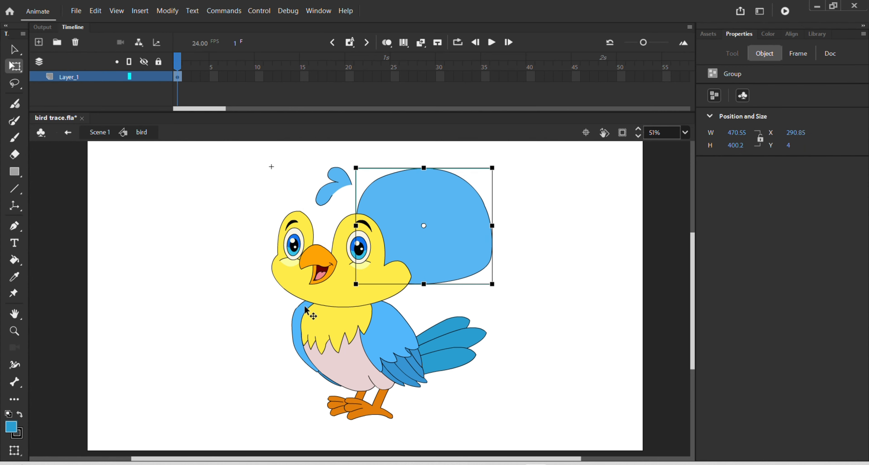
drag(305, 289, 269, 265)
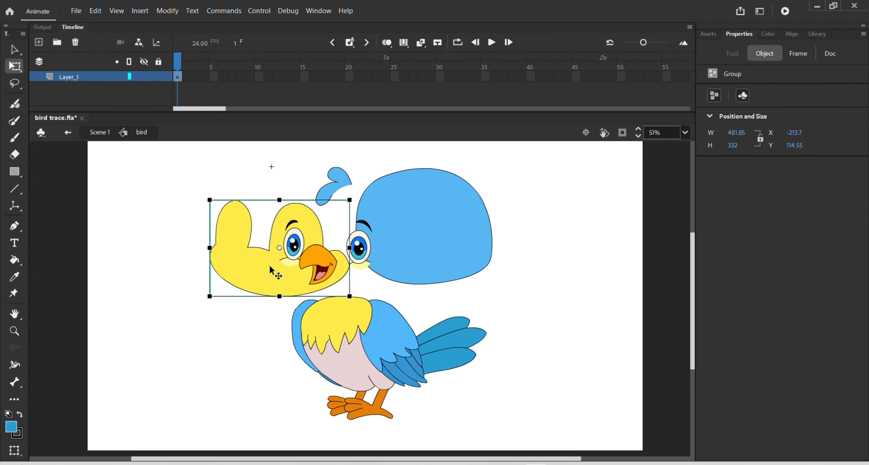
click(324, 262)
drag(324, 262, 200, 292)
drag(329, 272, 255, 343)
drag(320, 276, 246, 300)
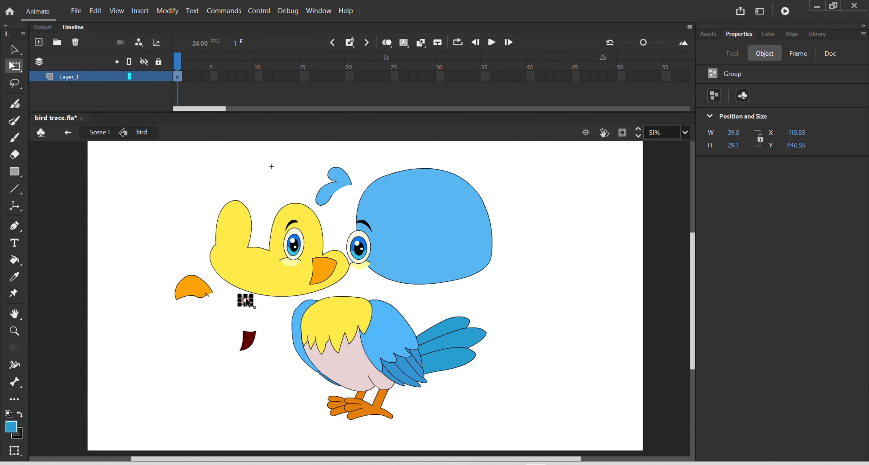
drag(334, 274, 381, 297)
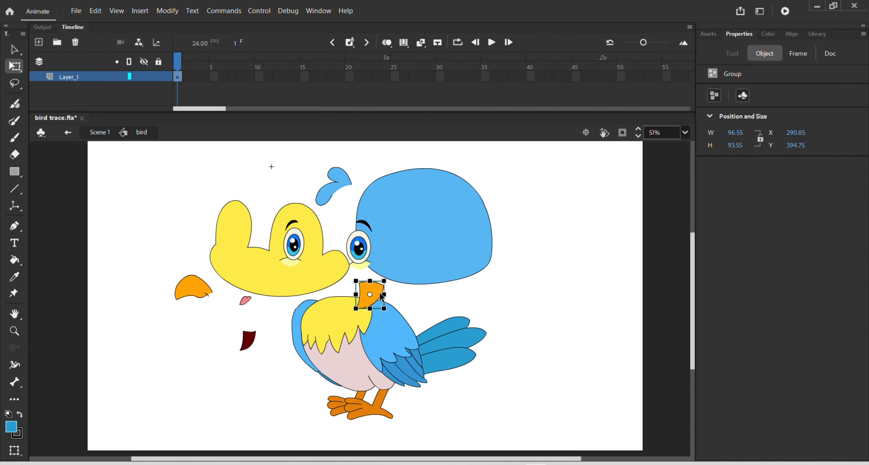
- Undo all the moves of the head, face and beak pieces and clear the selection
key(ctrl+z)
key(ctrl+z)
key(ctrl+z)
key(ctrl+z)
key(ctrl+z)
key(ctrl+z)
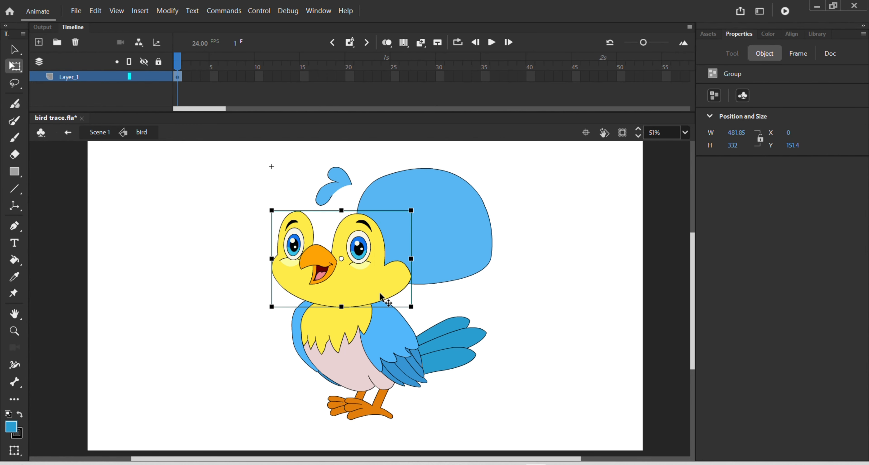
key(ctrl+z)
key(ctrl+z)
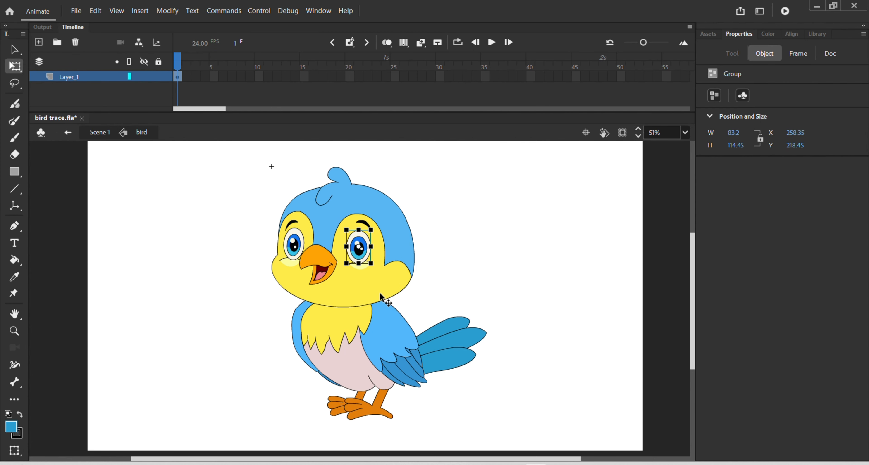
click(475, 275)
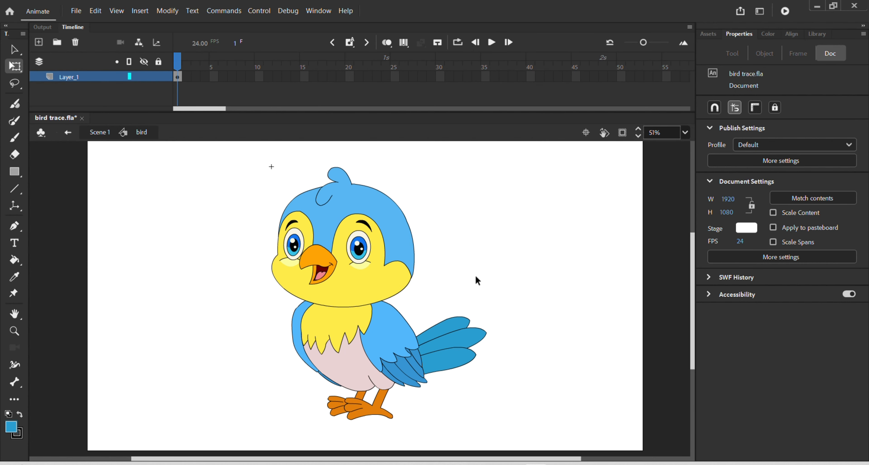
- Convert all the head pieces, including the face, eyes, beak and crest, into a graphic symbol named head
scroll(312, 223, up, 2)
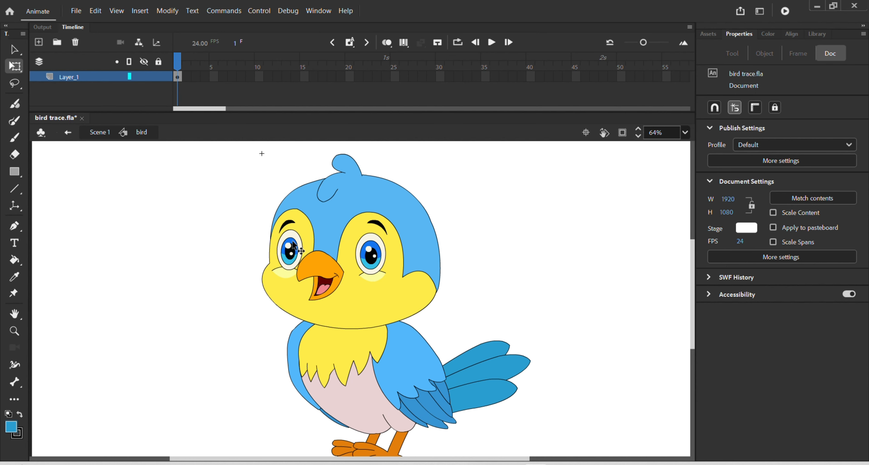
drag(290, 187, 452, 287)
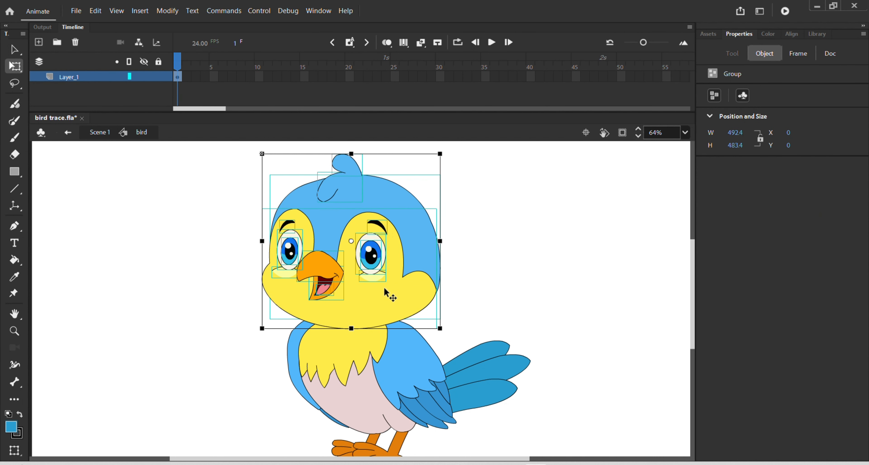
drag(399, 294, 570, 287)
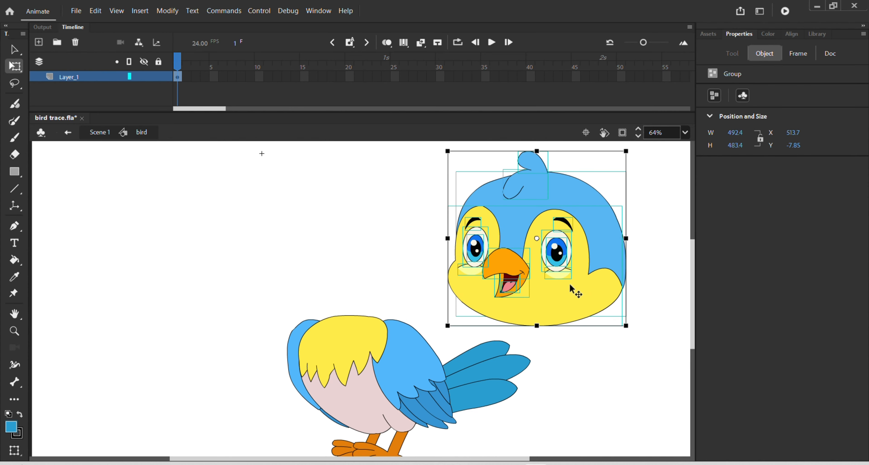
key(ctrl+z)
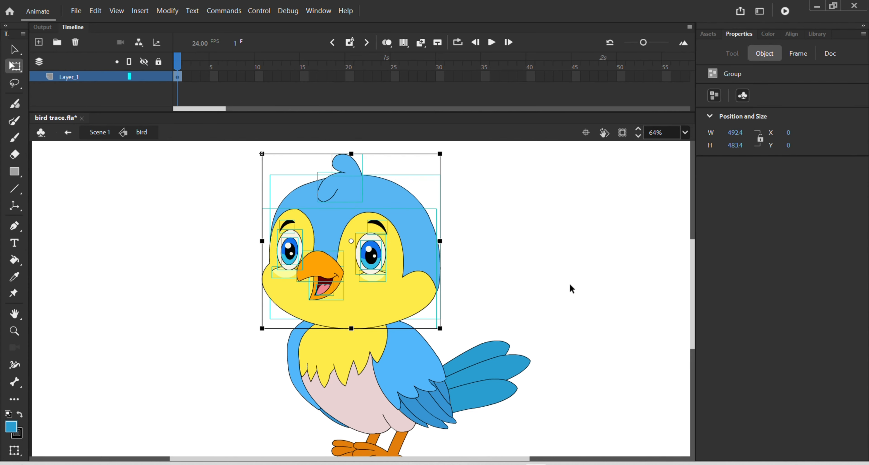
key(F8)
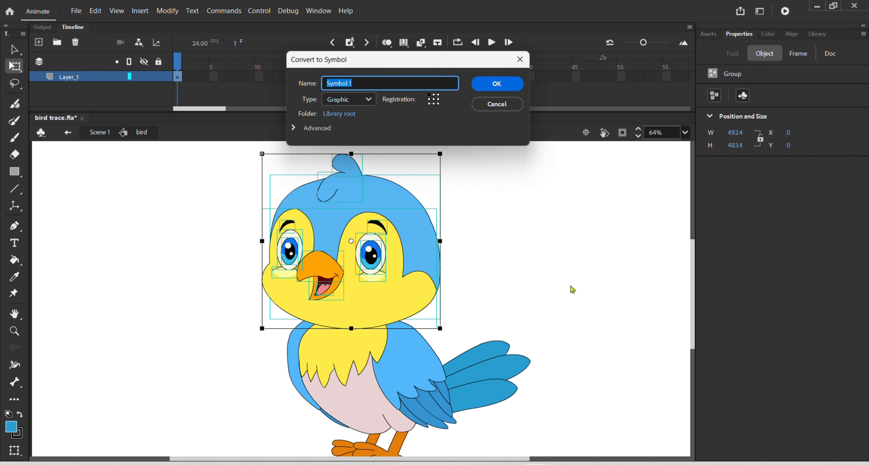
text(head)
key(Return)
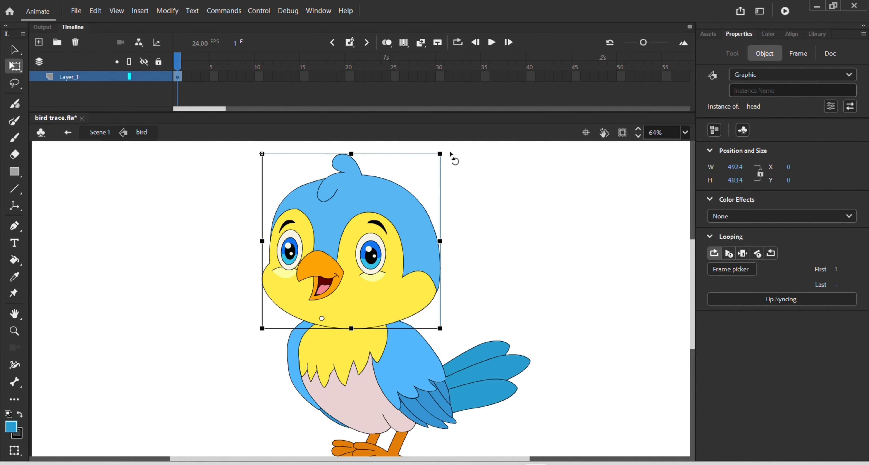
- Reposition the head symbol's transformation point at the base of the head over the neck, undoing the trial rotations
drag(454, 161, 391, 201)
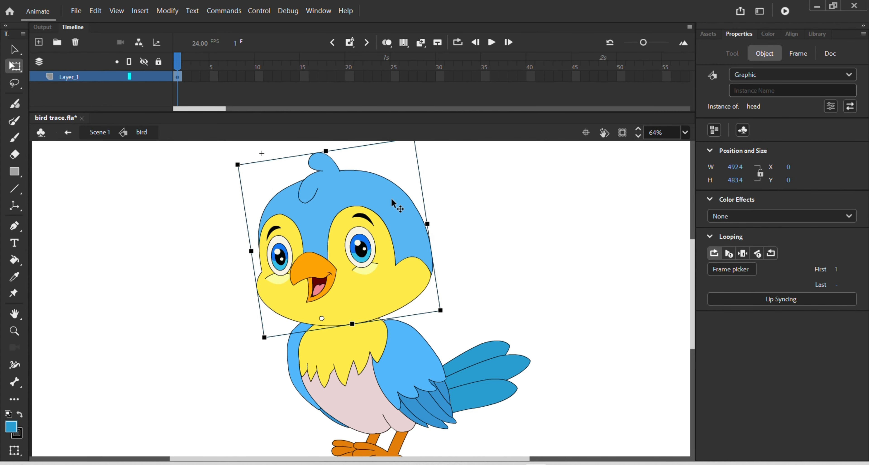
key(ctrl+z)
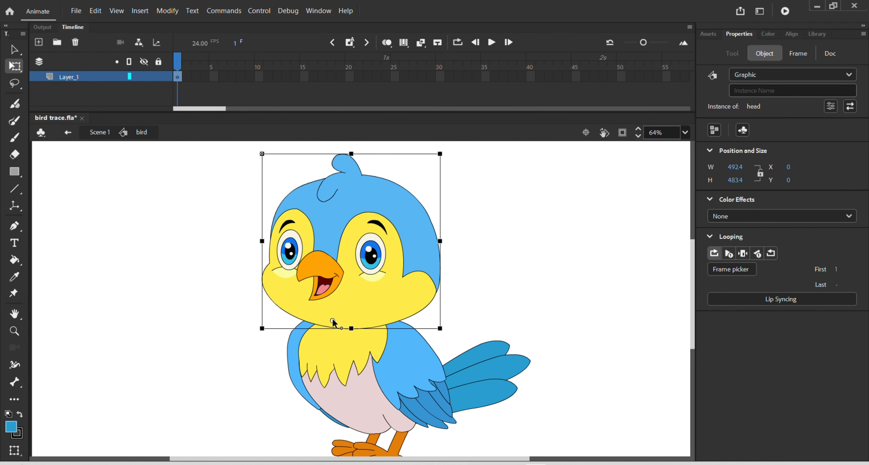
drag(350, 328, 346, 325)
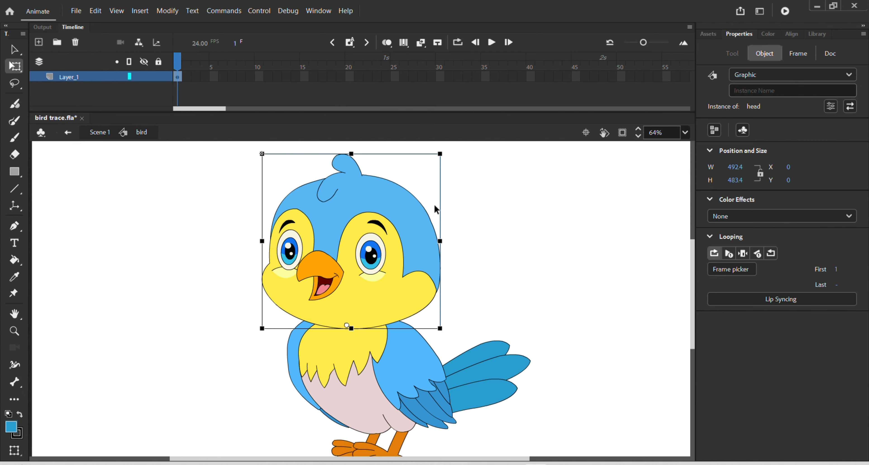
drag(453, 162, 451, 183)
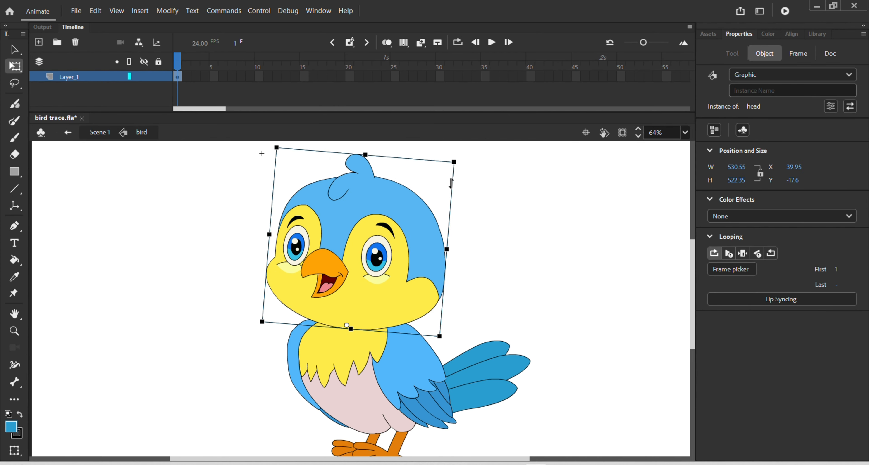
key(ctrl+z)
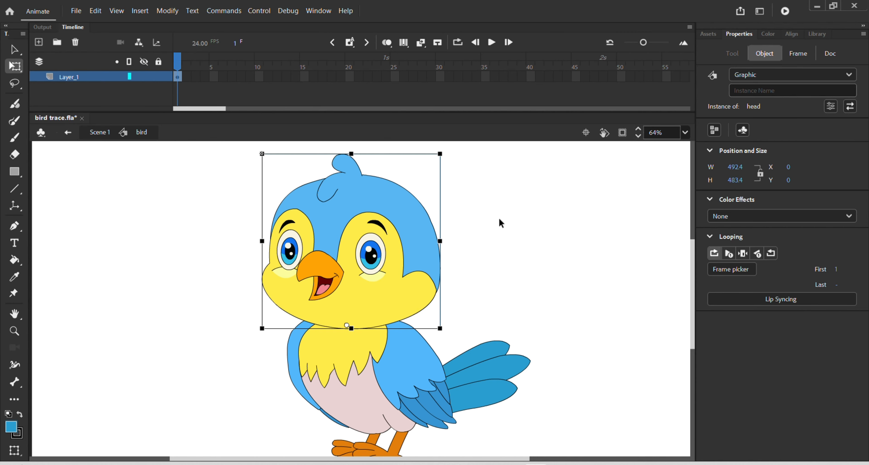
- Convert the yellow chest and the pink belly together into a graphic symbol named mid part
scroll(500, 224, down, 3)
scroll(494, 228, up, 3)
scroll(491, 248, down, 3)
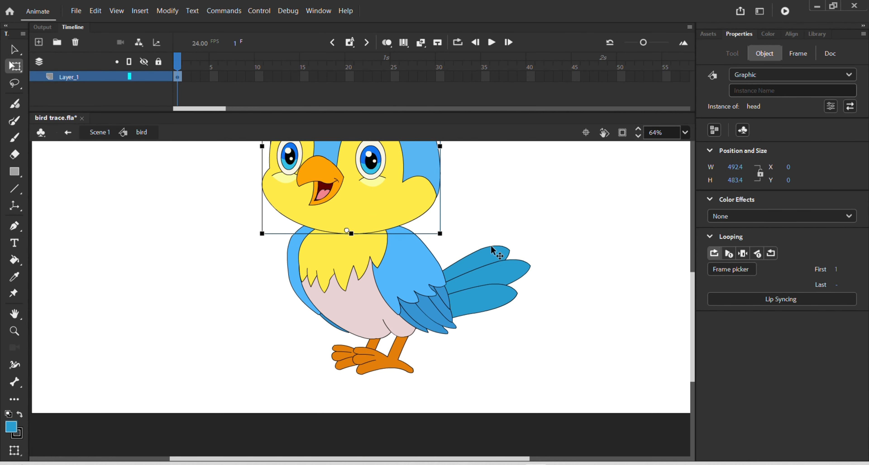
click(351, 259)
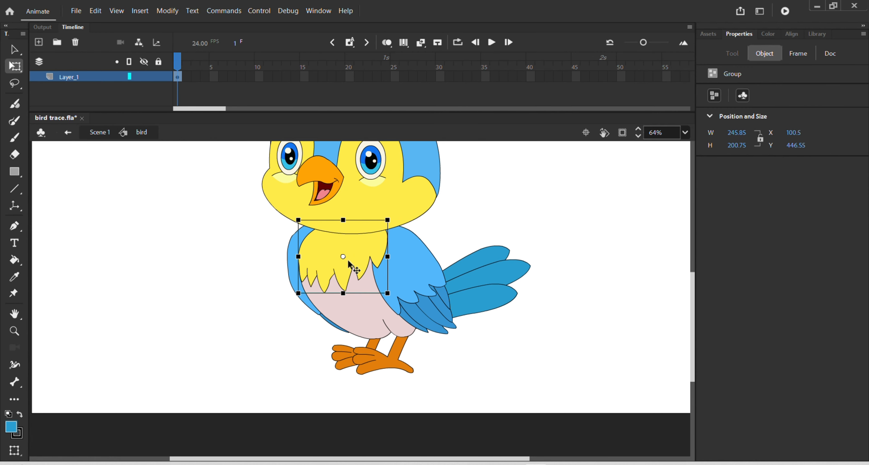
shift+click(354, 301)
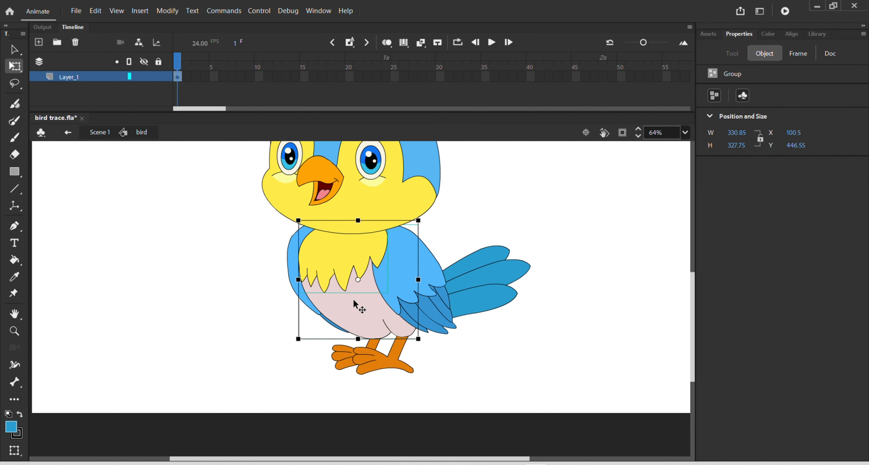
drag(345, 266, 189, 282)
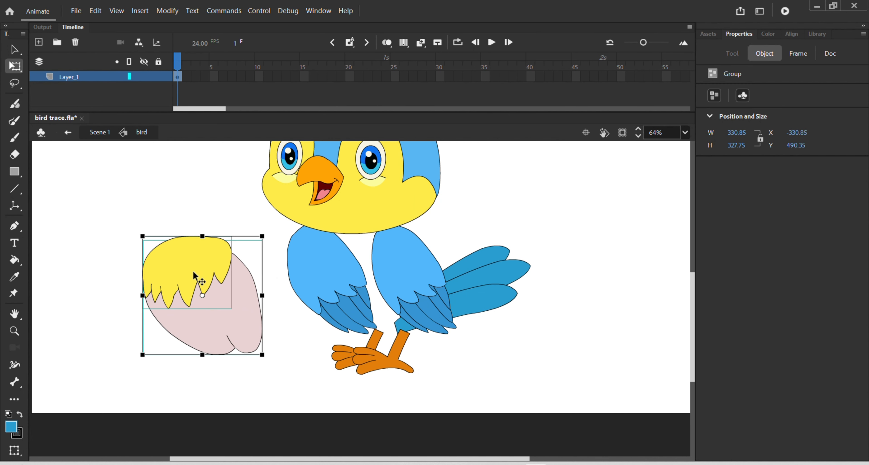
key(ctrl+z)
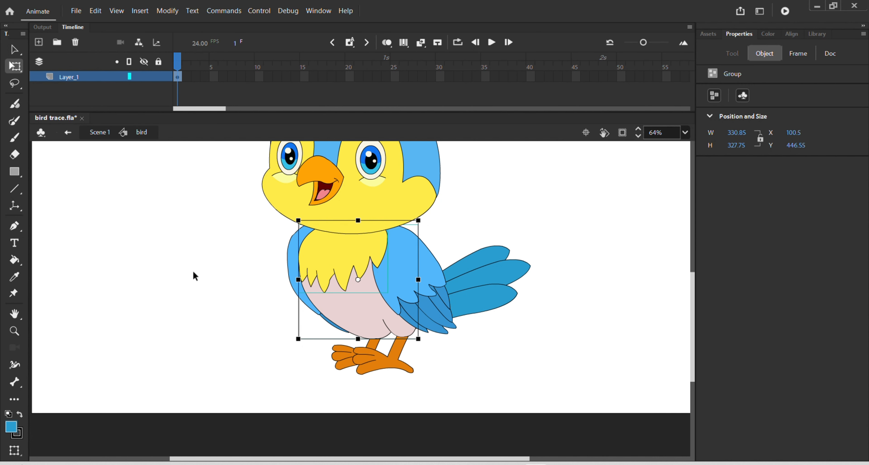
key(F8)
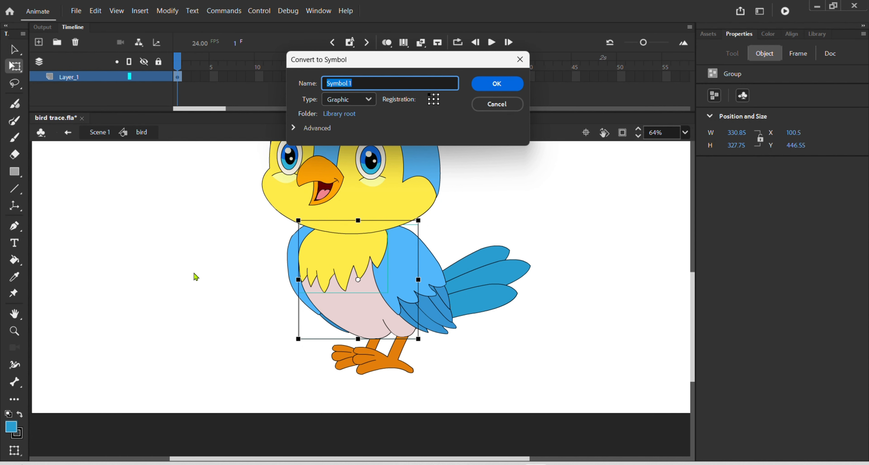
text(mid part)
key(Return)
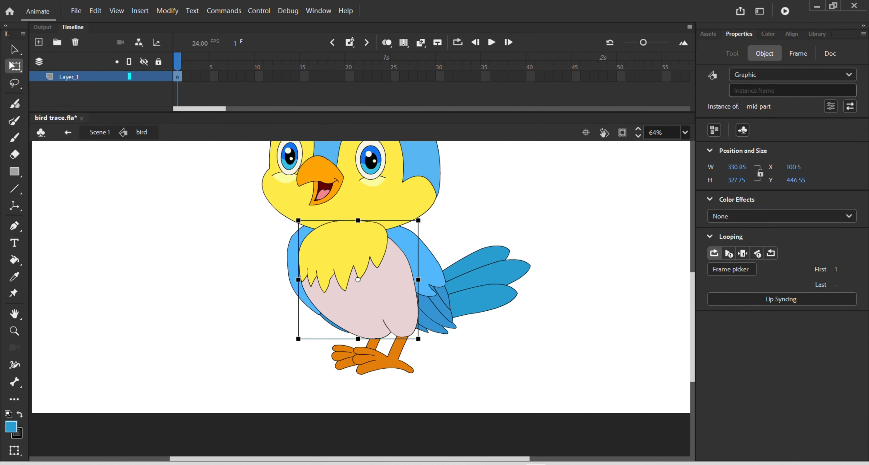
- Send the mid part symbol backward in the stacking order, behind the head, the near wing and its feathers
key(ctrl+Down)
key(ctrl+Down)
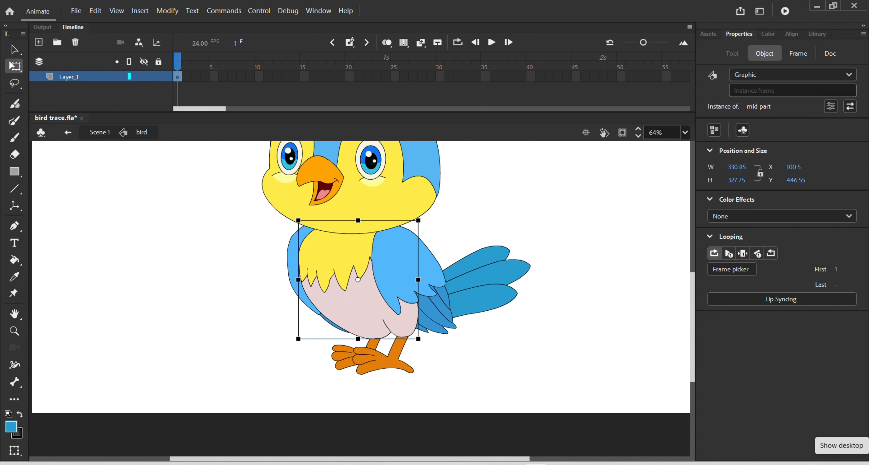
key(ctrl+Down)
key(ctrl+Down)
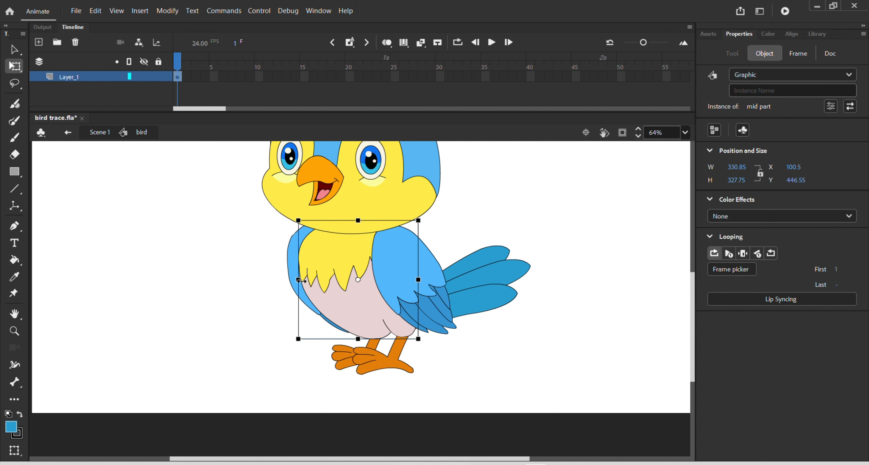
- Convert the near wing together with its darker feathers into a graphic symbol named wing 1, undoing the trial move
click(503, 215)
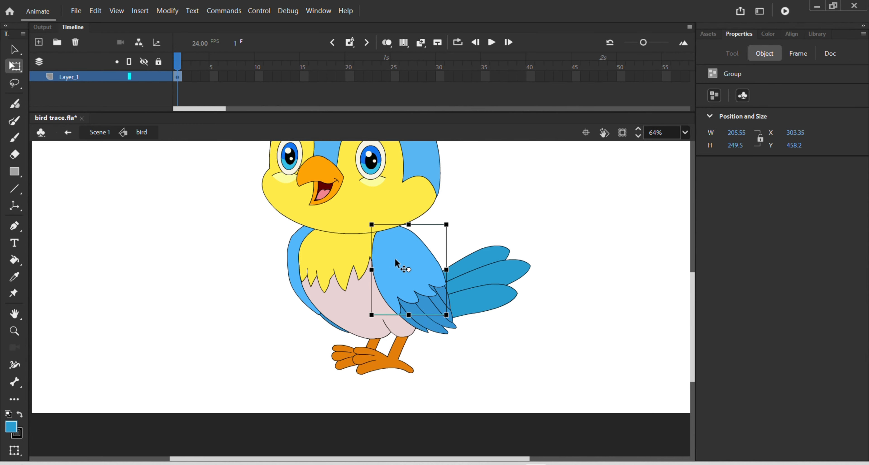
scroll(395, 259, up, 2)
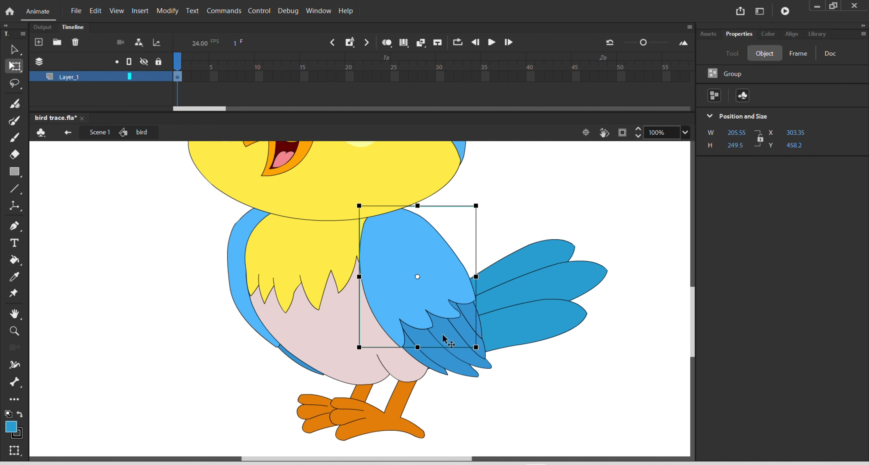
mouse_move(464, 348)
mouse_down()
mouse_move(440, 373)
mouse_move(455, 342)
mouse_up()
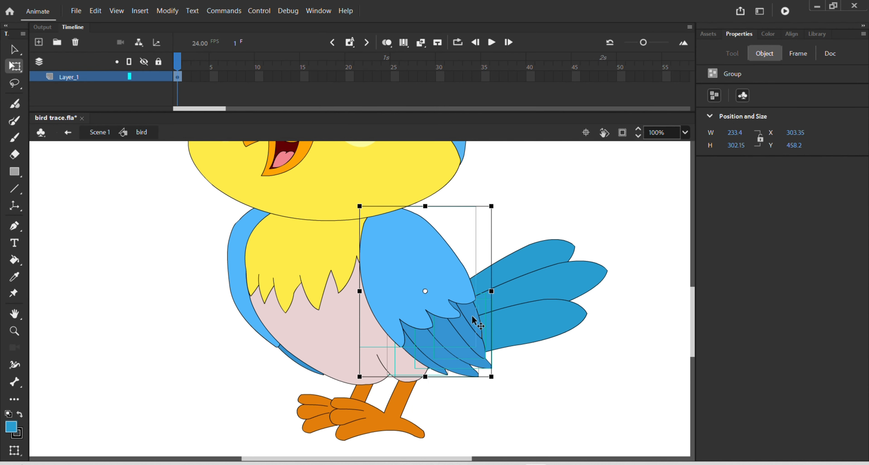
scroll(471, 315, down, 2)
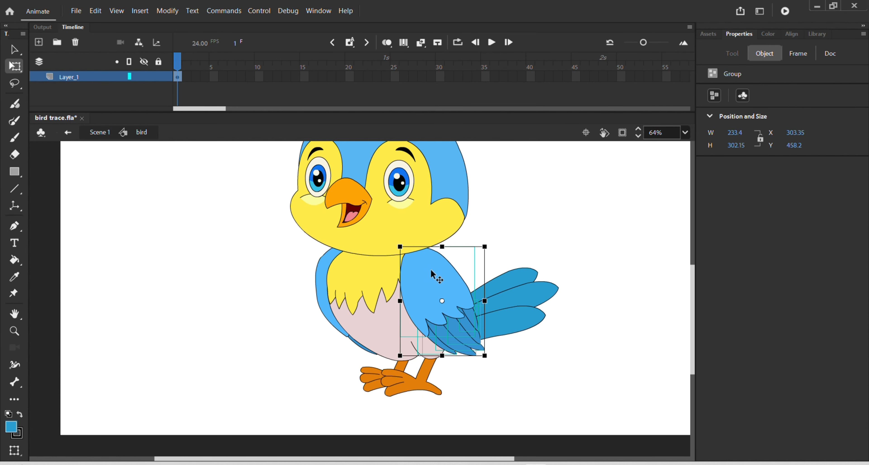
drag(434, 273, 591, 216)
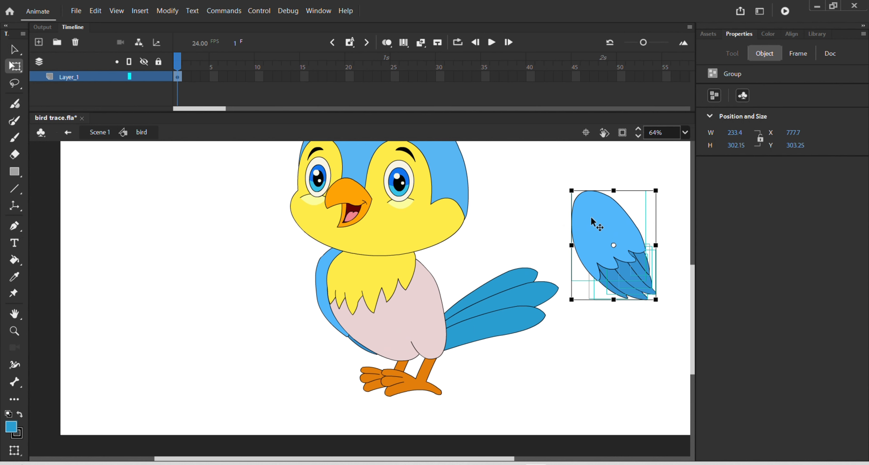
key(ctrl+z)
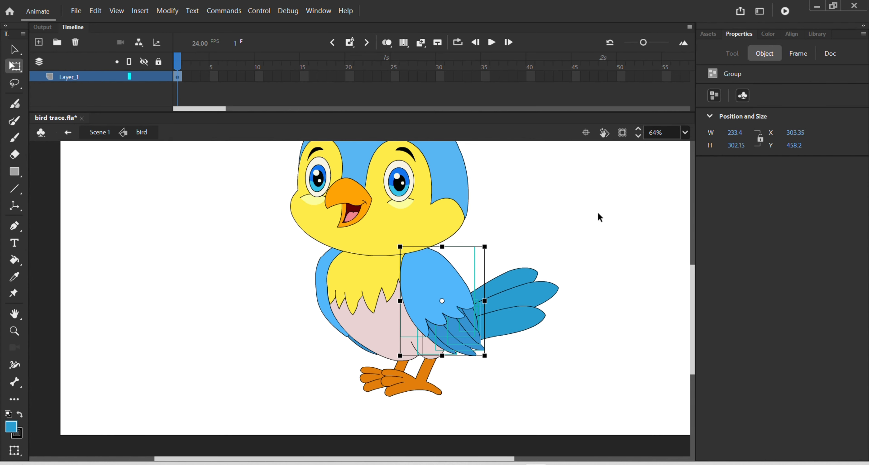
key(F8)
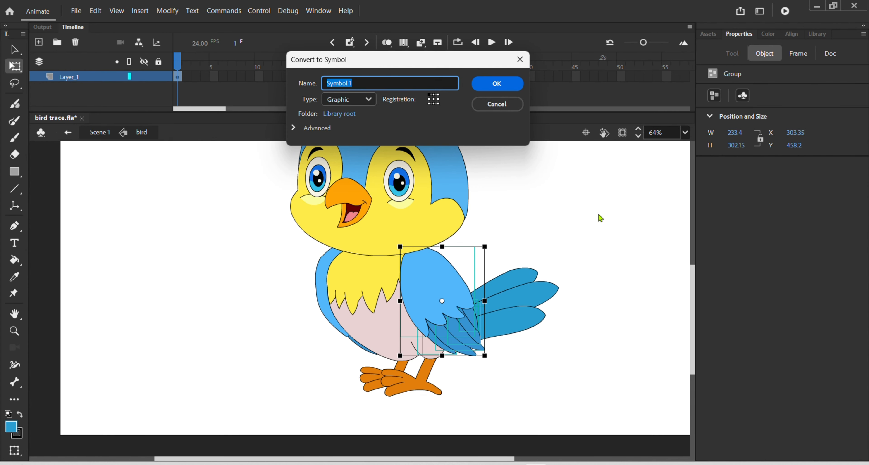
text(wing 1)
click(497, 86)
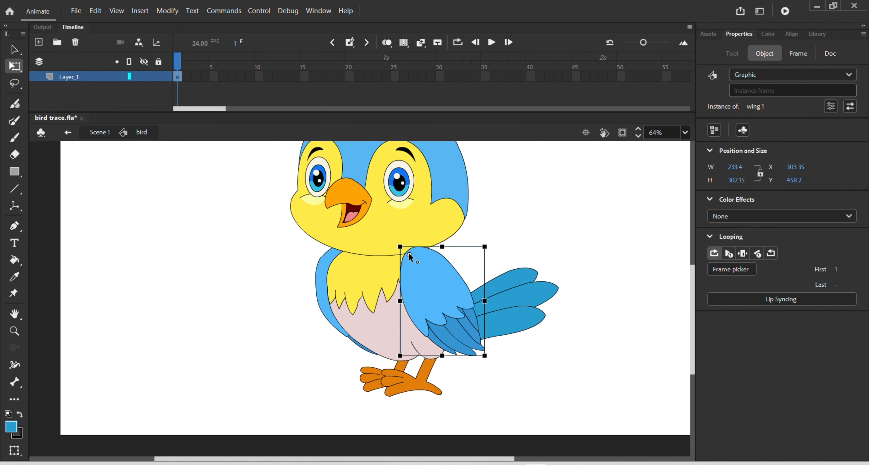
- Place the wing 1 symbol's transformation point at its shoulder, undo the trial rotation and clear the selection
drag(489, 372, 489, 452)
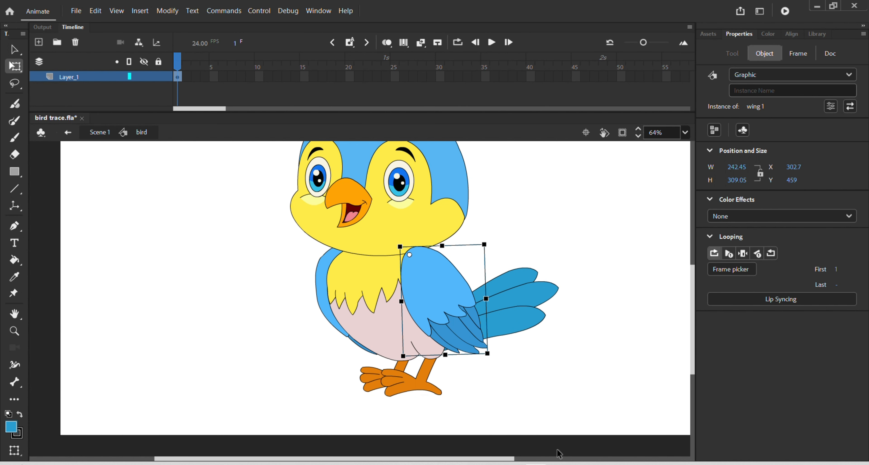
drag(559, 454, 560, 455)
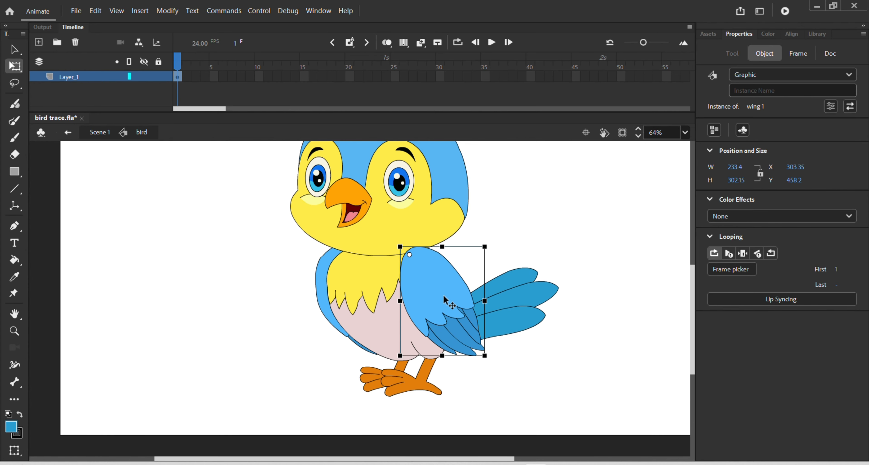
click(319, 290)
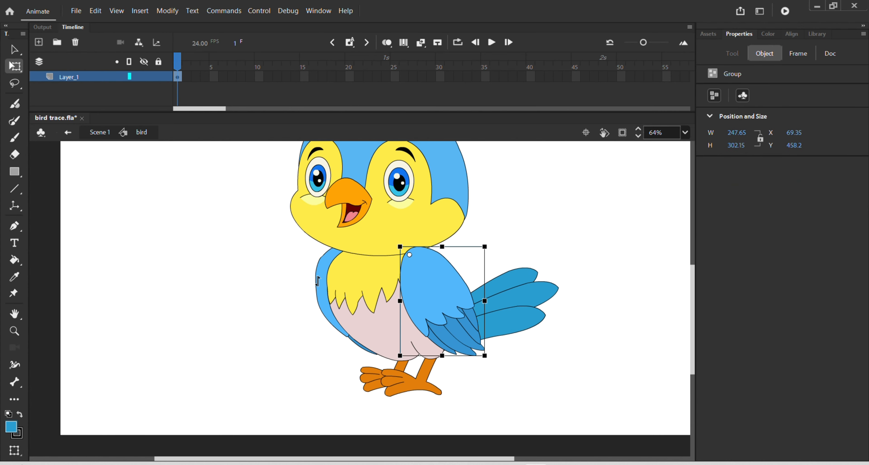
click(290, 368)
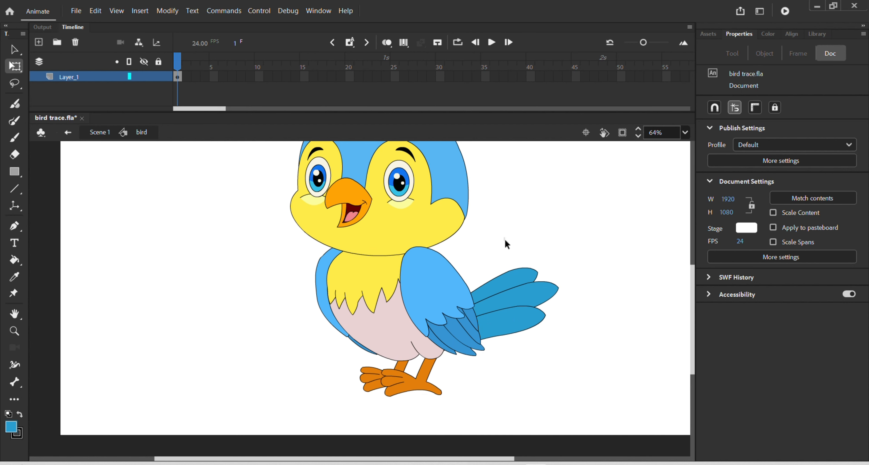
- Convert the three tail feathers together into a graphic symbol named tail, undoing the trial move
drag(505, 238, 543, 348)
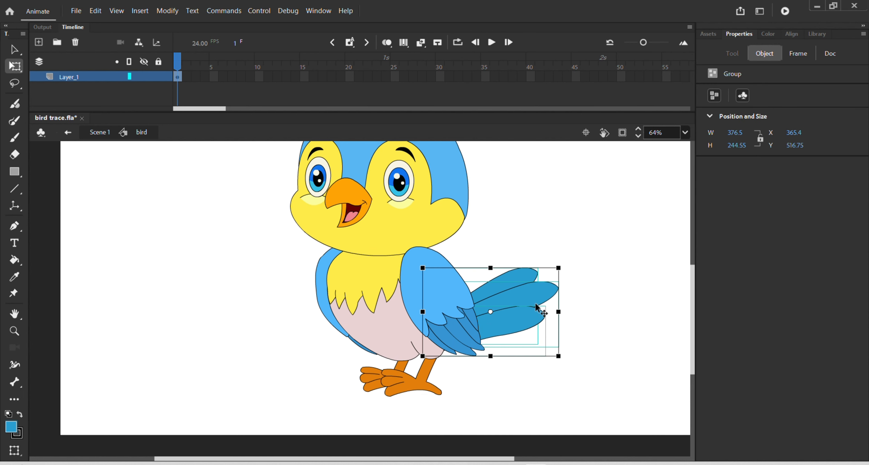
drag(535, 305, 630, 242)
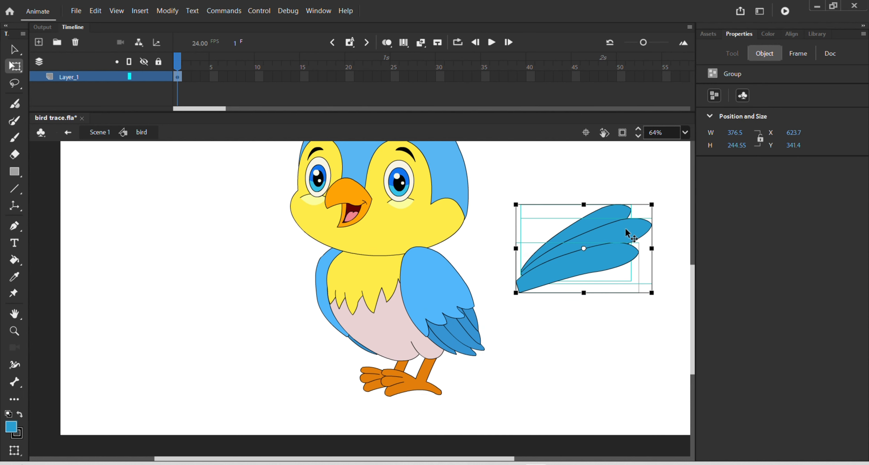
key(ctrl+z)
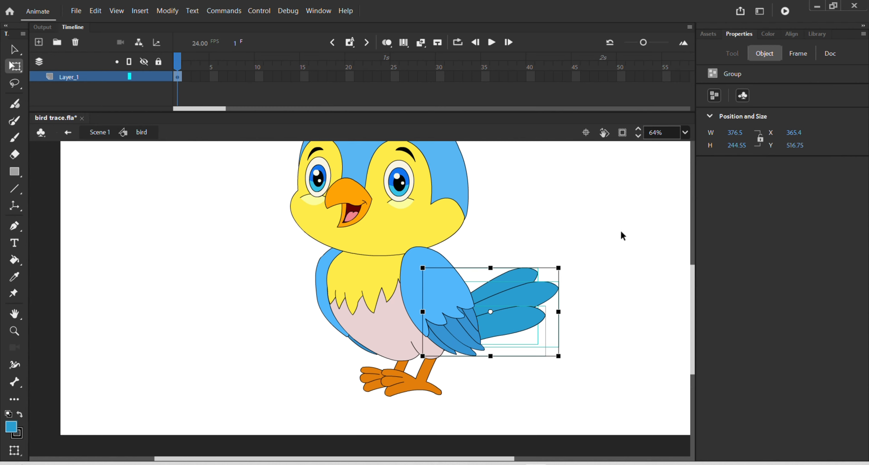
key(F8)
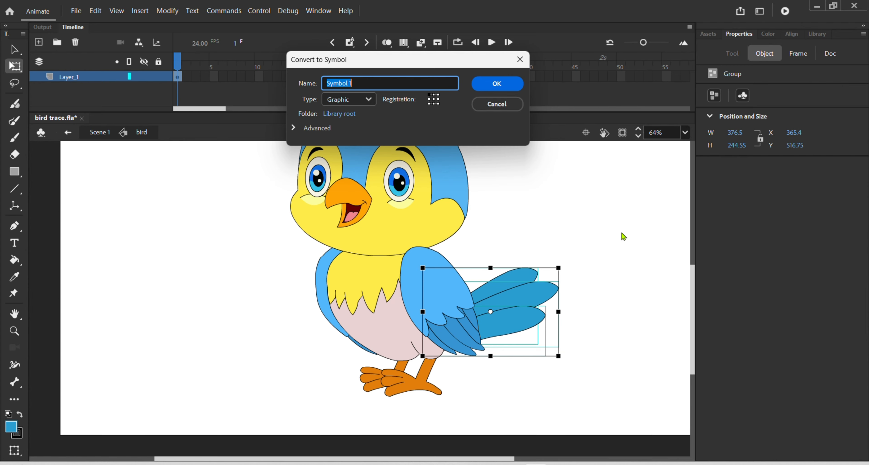
text(tail)
key(Return)
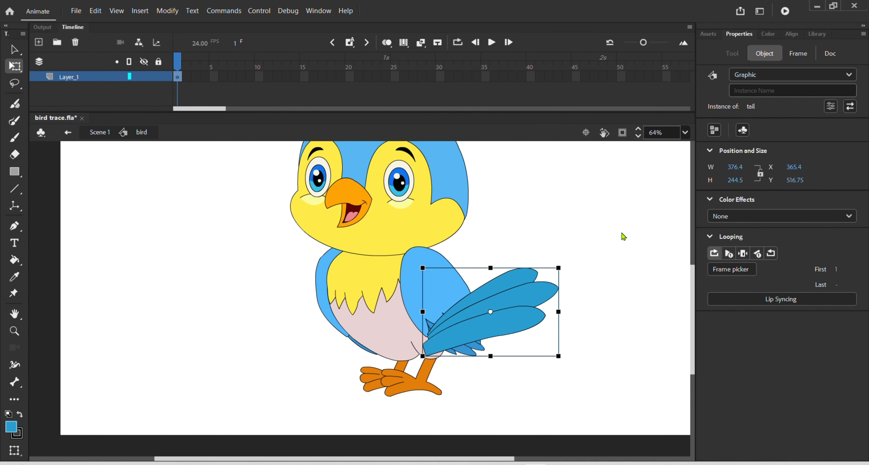
- Place the tail symbol's transformation point at its base near the body and send the tail to the back
key(ctrl+Down)
key(ctrl+Down)
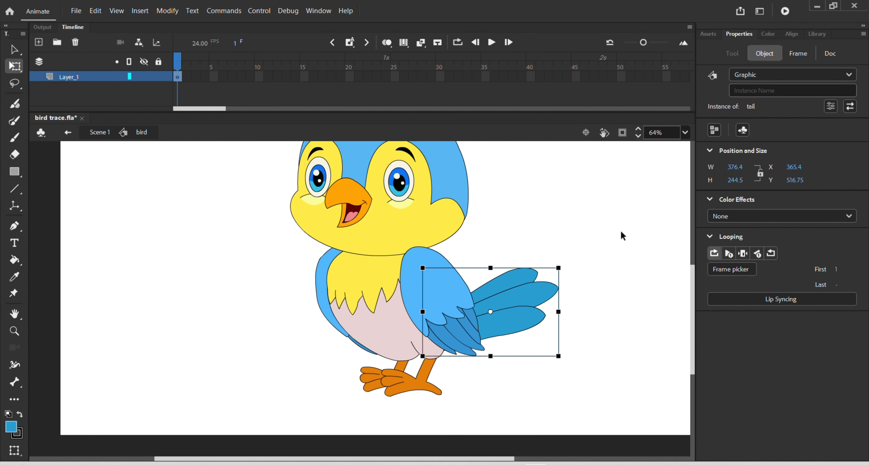
key(ctrl+shift+Up)
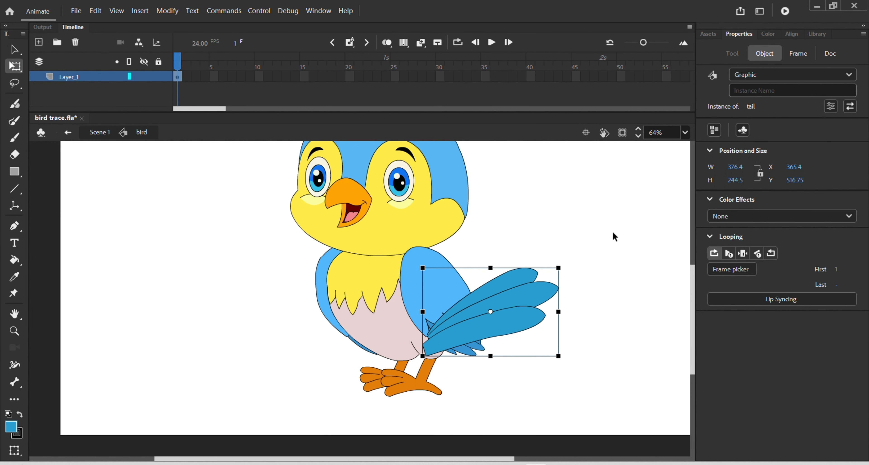
drag(486, 310, 443, 328)
key(ctrl+shift+Down)
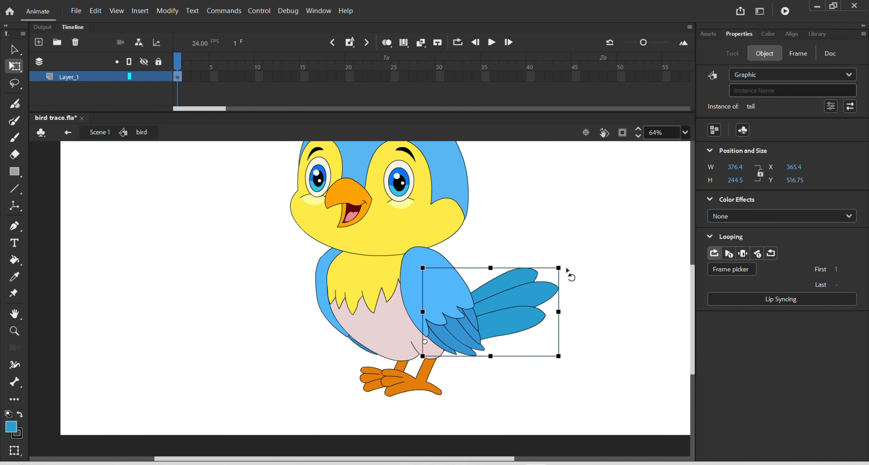
- Test the tail's rotation about its base by swinging it downward, and undo the rotation
drag(567, 271, 429, 460)
drag(489, 455, 489, 455)
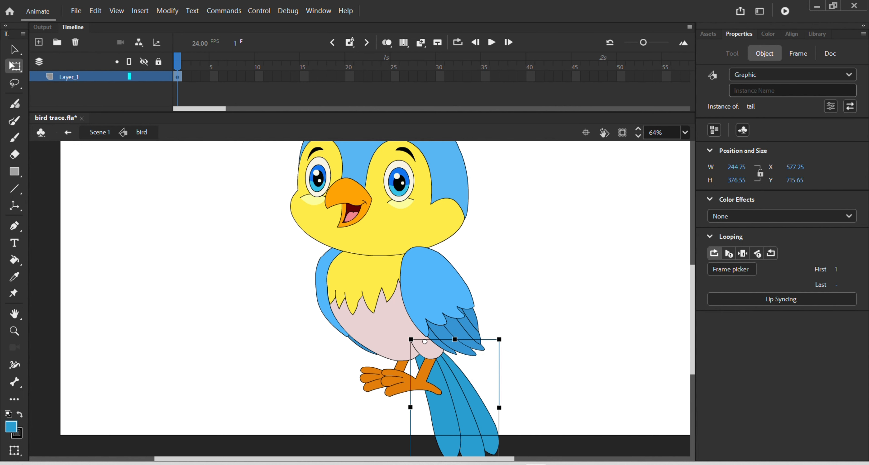
key(ctrl+z)
key(ctrl+z)
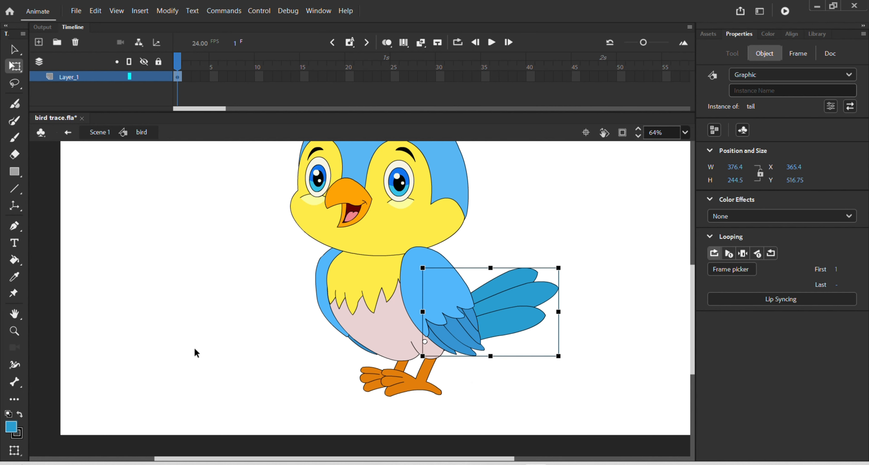
- Convert the near leg into a graphic symbol named left leg and send it behind the body
click(410, 395)
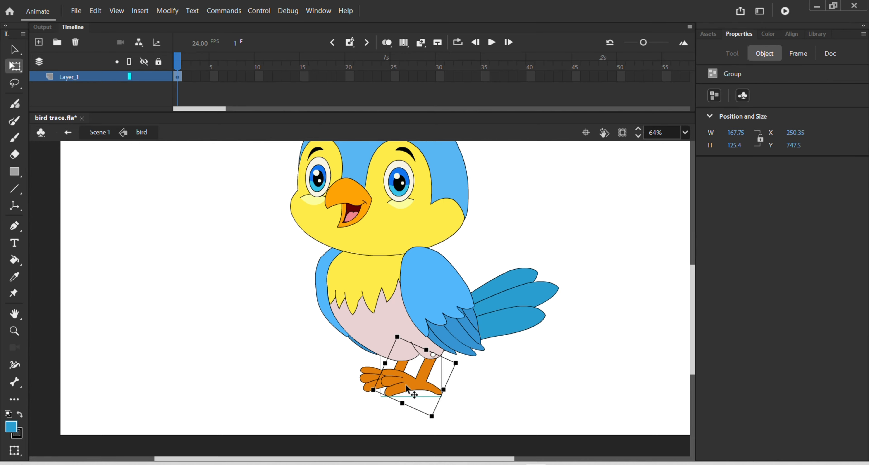
key(F8)
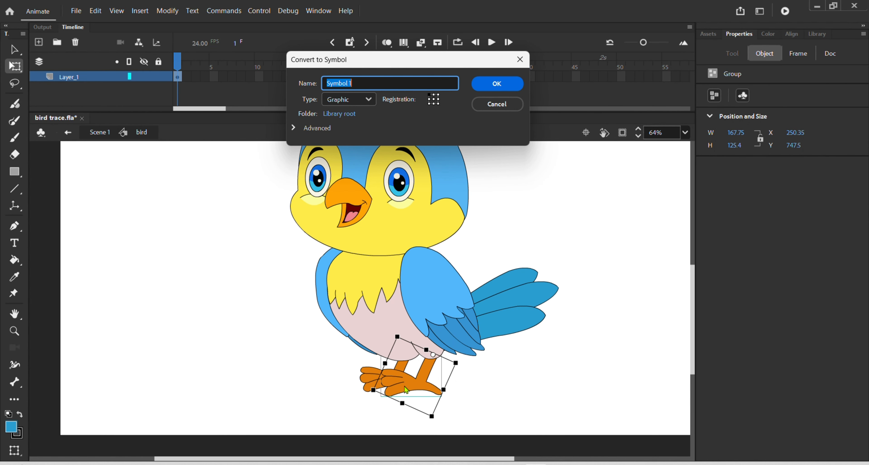
text(left leg)
key(Return)
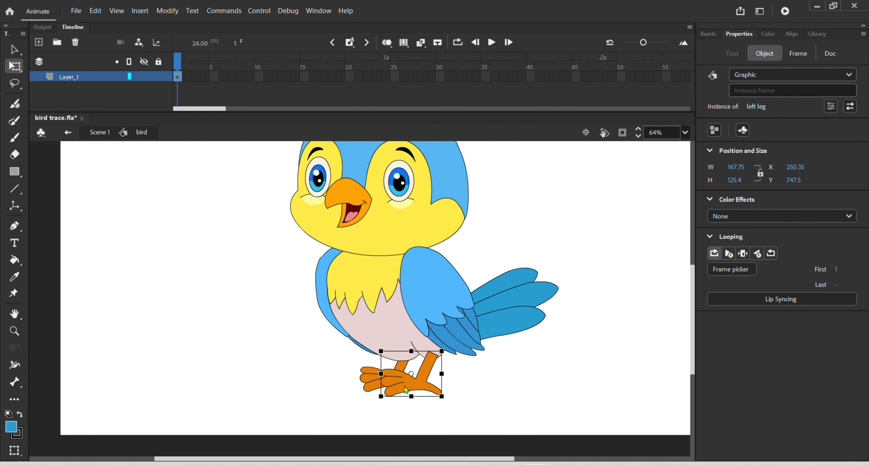
key(ctrl+shift+Down)
- Convert the far leg into a graphic symbol named right leg and place it behind the body and the left leg
click(370, 375)
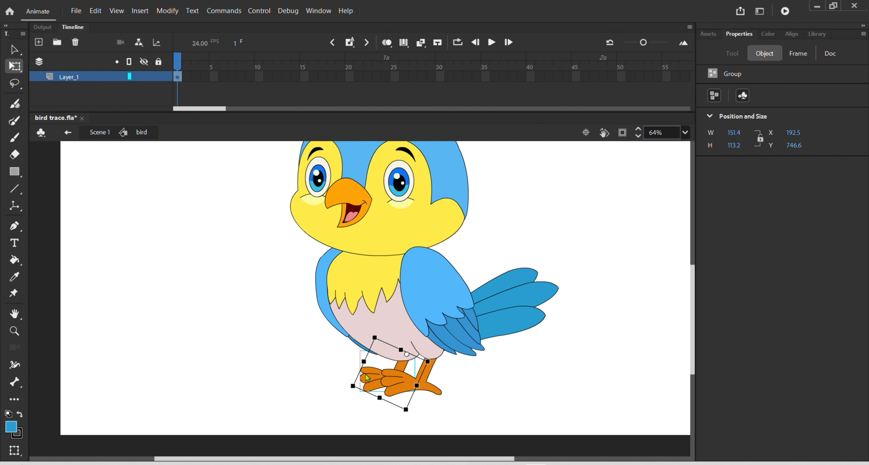
key(F8)
text(right le)
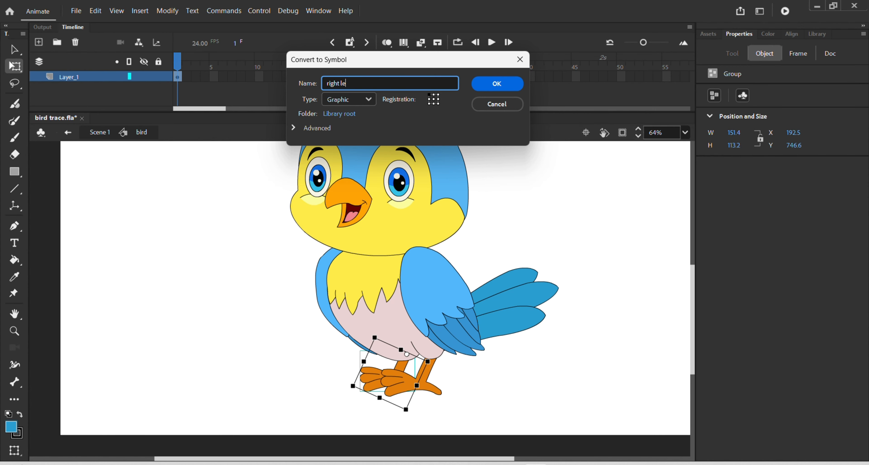
text(g)
key(Return)
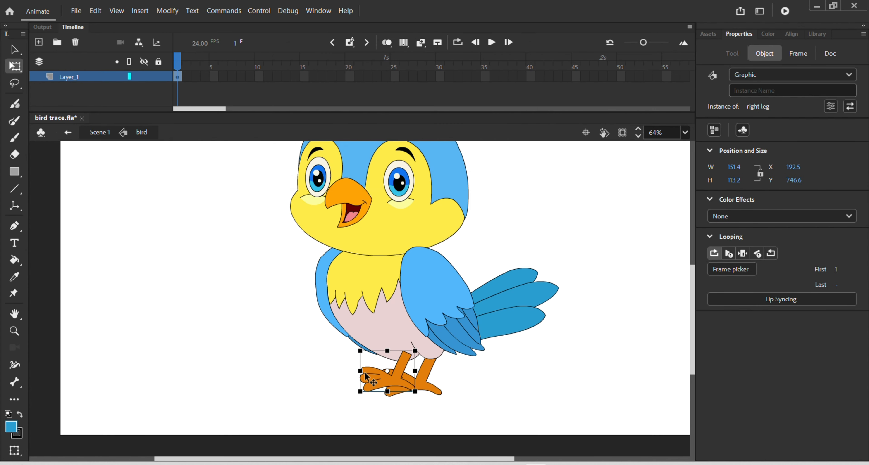
key(ctrl+shift+Up)
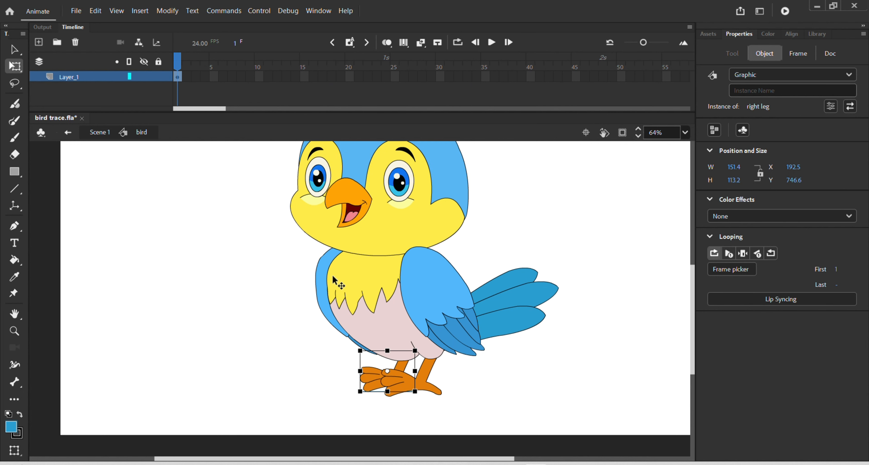
- Move the mid part symbol off the bird into the empty area beside it to uncover the far wing
click(320, 276)
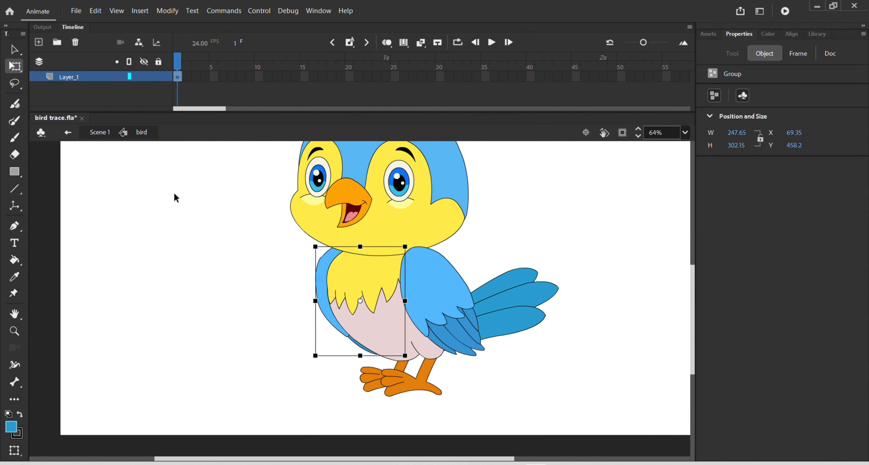
scroll(295, 299, down, 1)
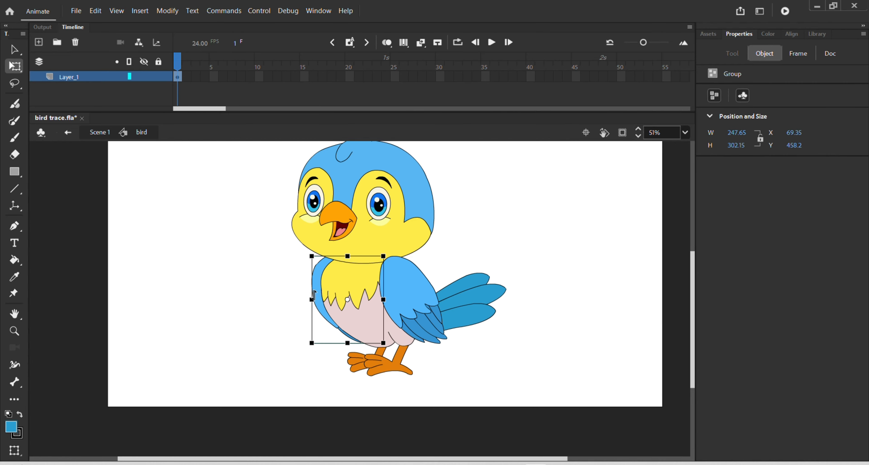
click(299, 294)
click(353, 290)
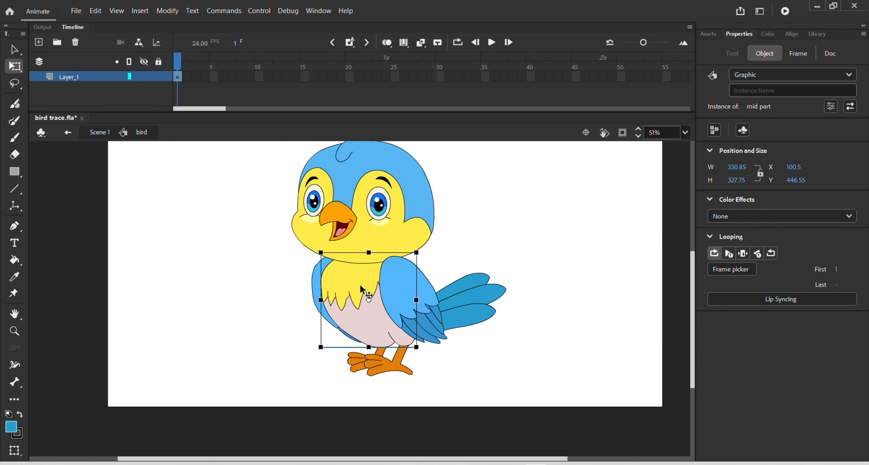
drag(359, 287, 239, 279)
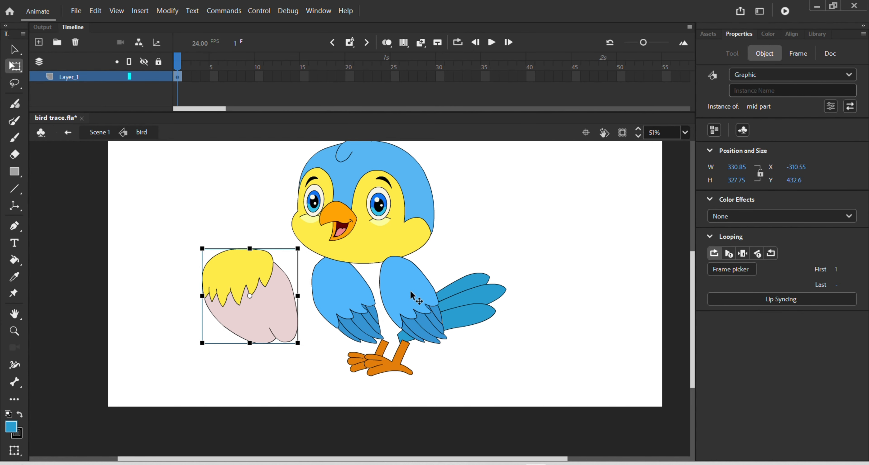
- Convert the grouped far wing into a graphic symbol named wing 2
scroll(371, 309, up, 2)
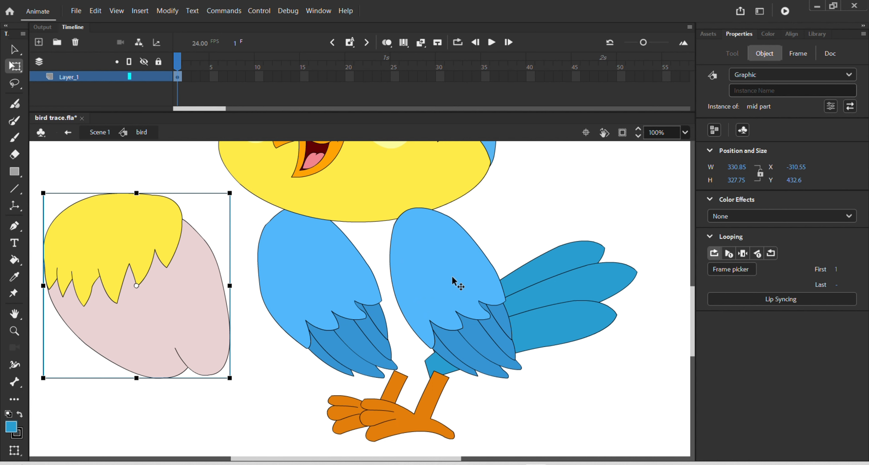
click(457, 280)
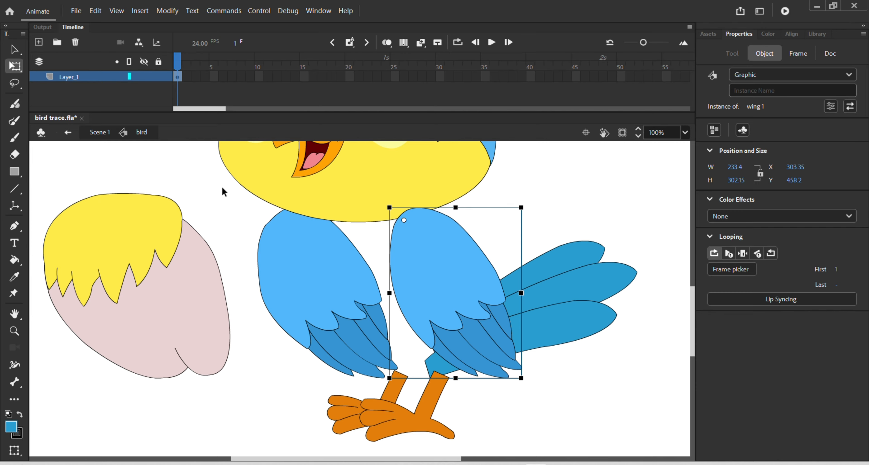
click(247, 250)
drag(233, 240, 381, 357)
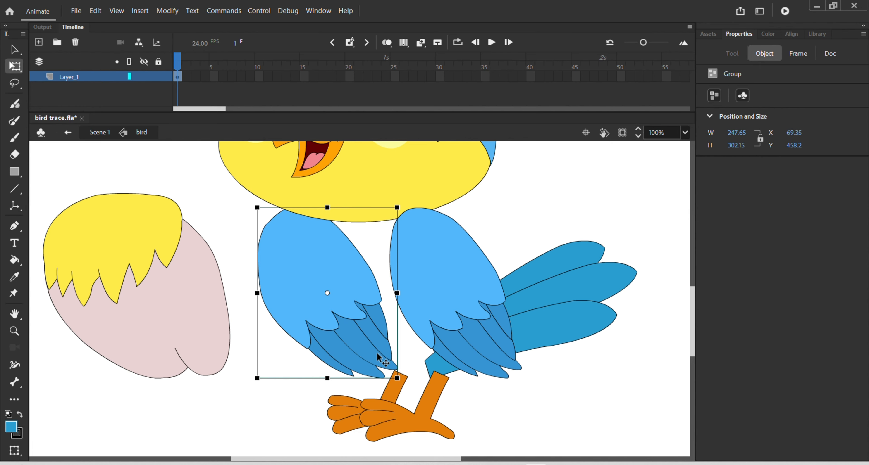
key(F8)
text(wi)
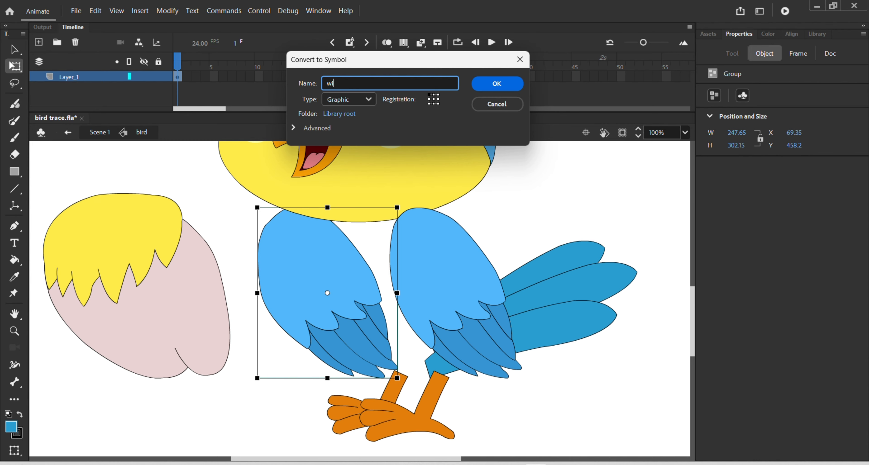
text(ng 2)
key(Return)
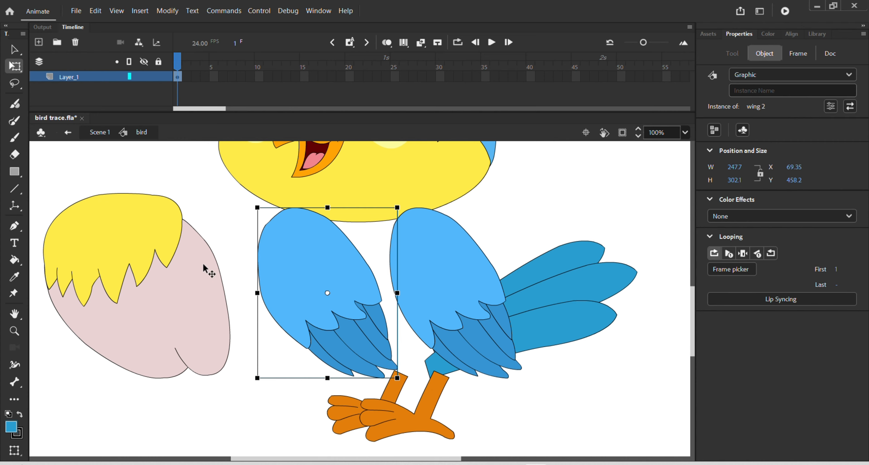
- Move the mid part symbol back onto the bird between the head and the legs
click(132, 257)
drag(132, 256, 358, 261)
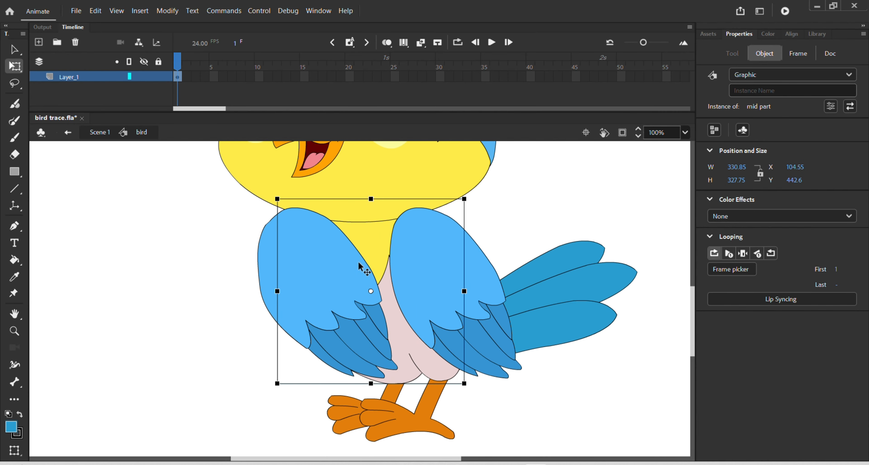
- Send wing 2 behind the mid part and place its pivot point at the shoulder
click(267, 264)
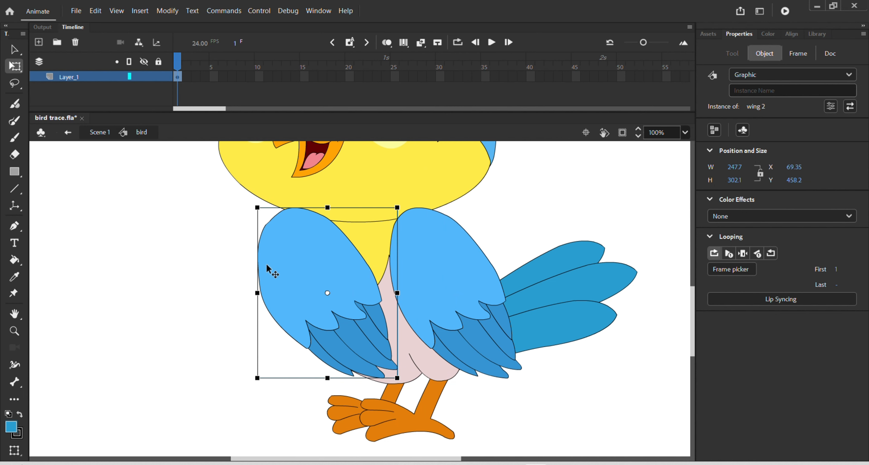
key(ctrl+Down)
key(ctrl+Down)
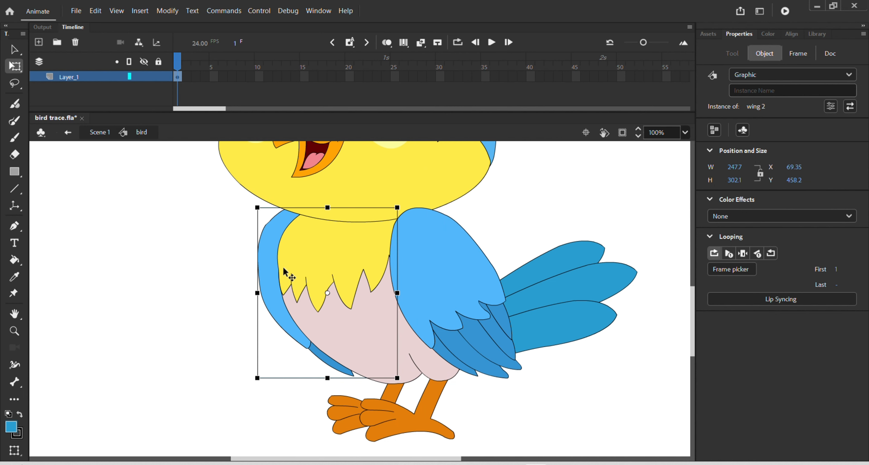
drag(330, 292, 294, 214)
- Select all the bird's symbols and distribute them to separate layers
scroll(359, 291, down, 3)
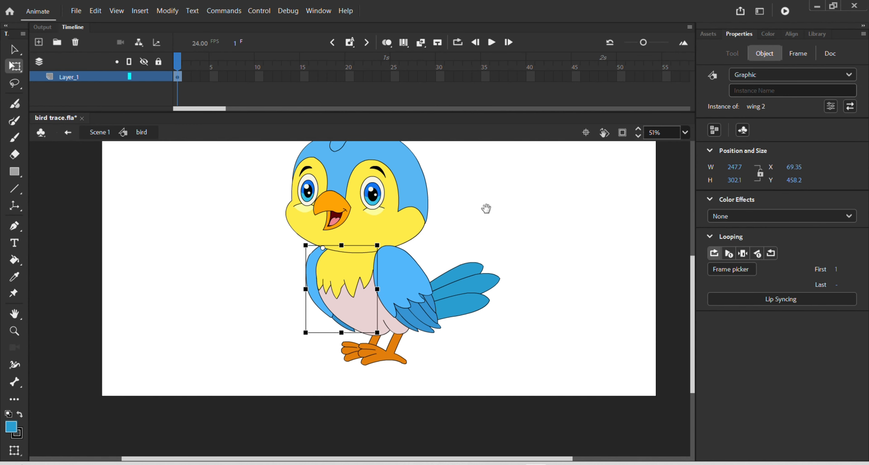
scroll(487, 229, up, 3)
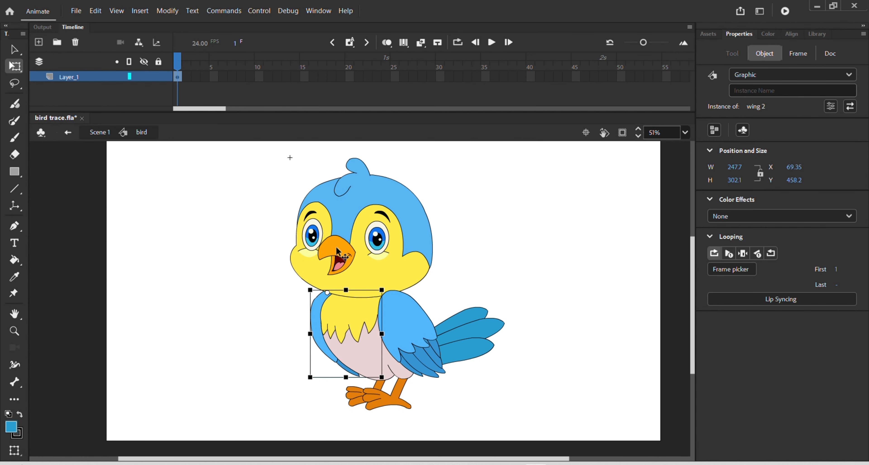
drag(254, 164, 509, 433)
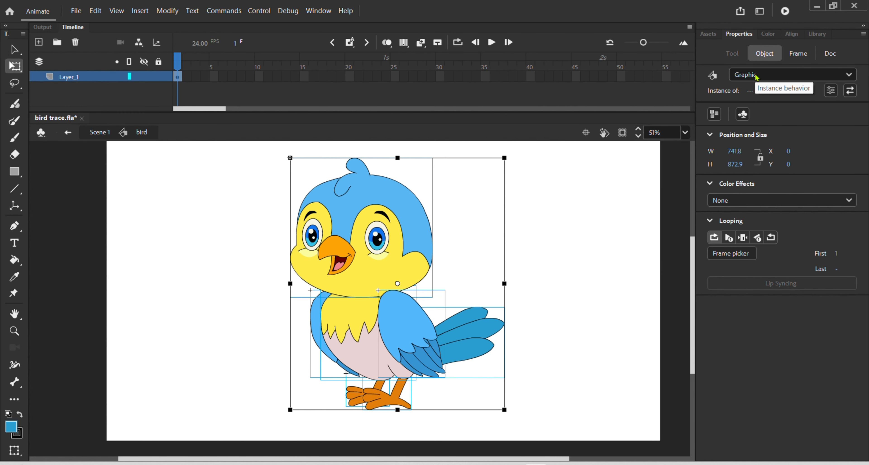
right_click(371, 338)
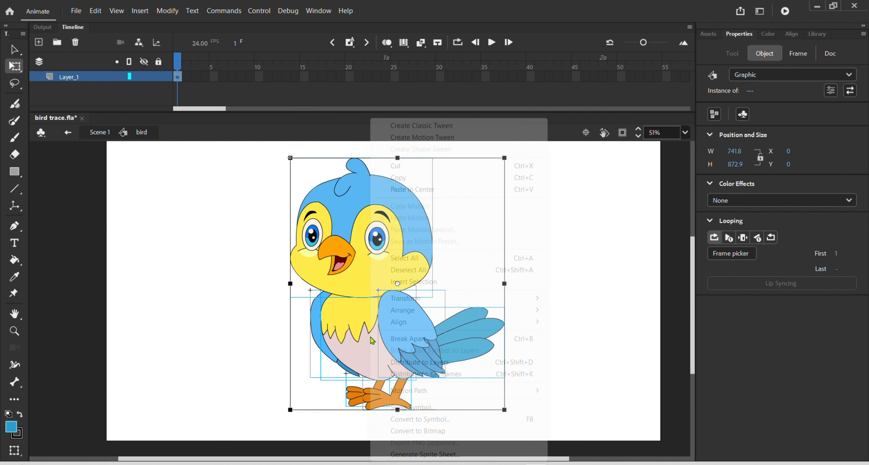
click(450, 364)
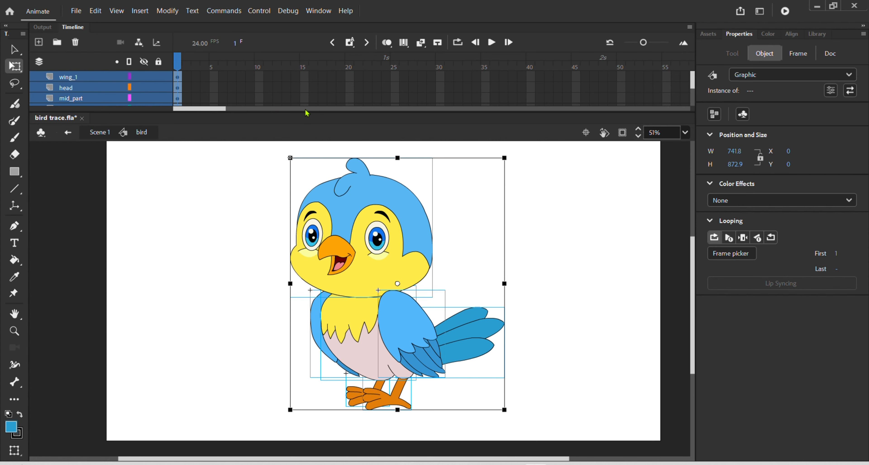
- Enlarge the docked timeline area so all the body part layers can be seen together
drag(308, 114, 309, 171)
double_click(313, 169)
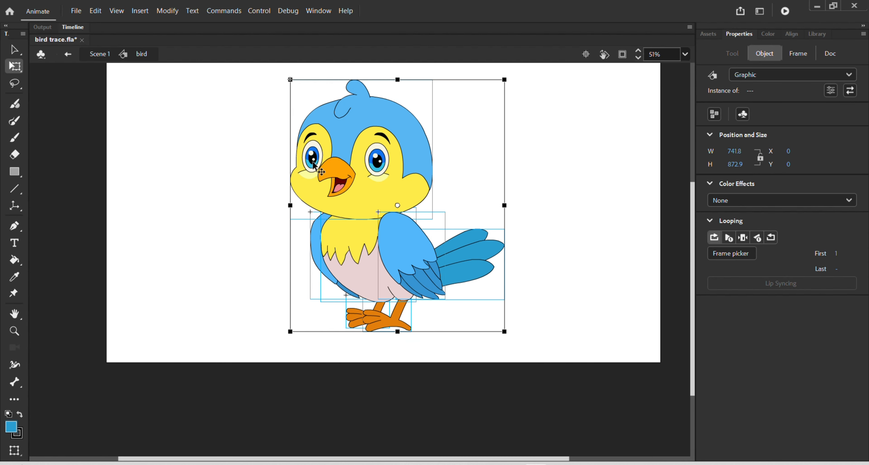
click(74, 30)
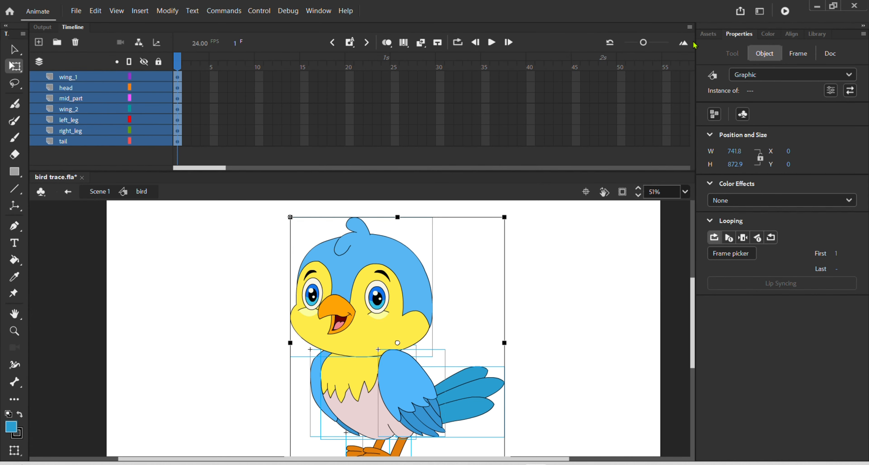
- Undock the Timeline, resize it to a narrow window tall enough for all layers, and dock it again
drag(662, 29, 678, 67)
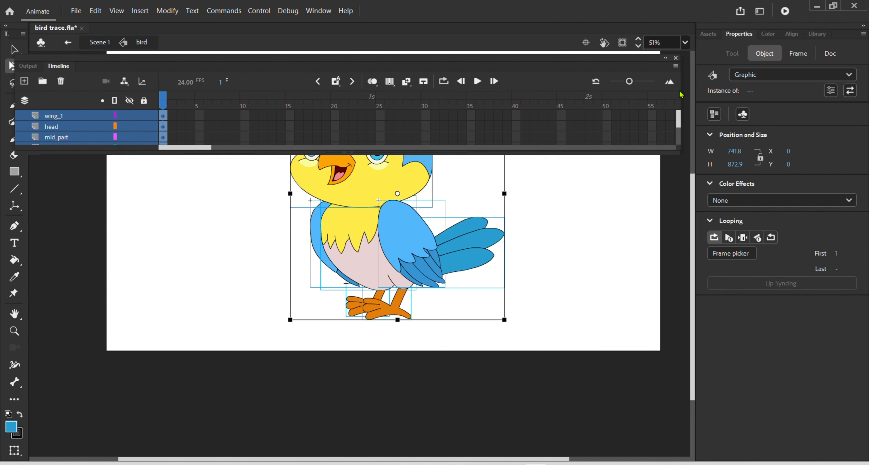
drag(681, 98, 255, 121)
drag(125, 154, 119, 252)
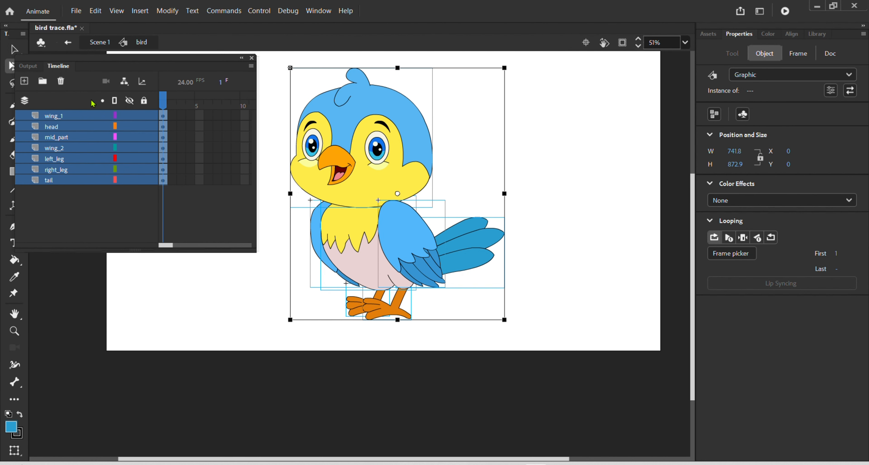
drag(96, 64, 113, 35)
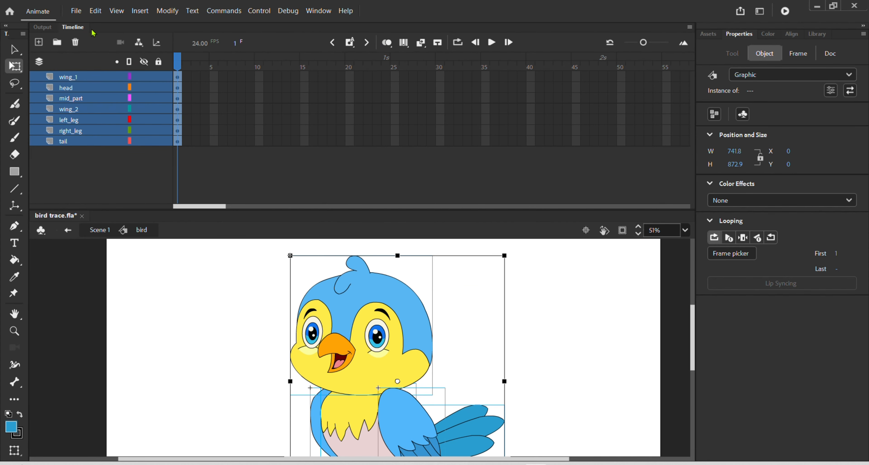
- Float the Timeline on its own beside the bird and collapse the empty Output area above the stage
drag(86, 32, 64, 113)
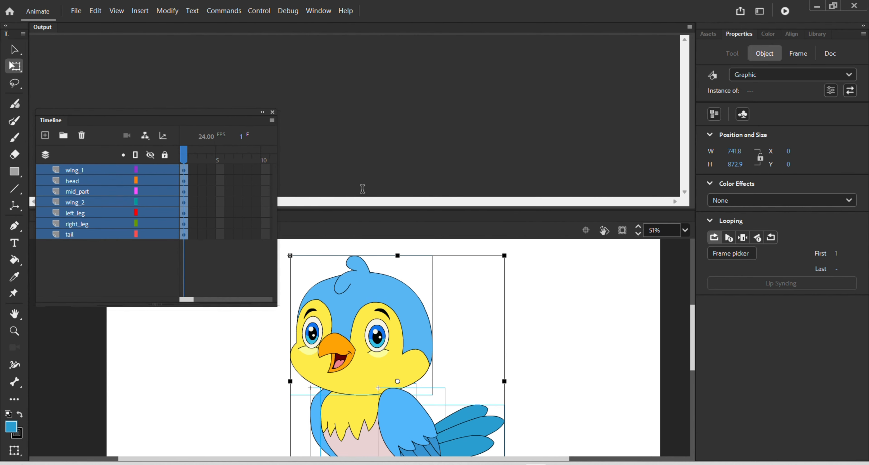
drag(120, 114, 113, 242)
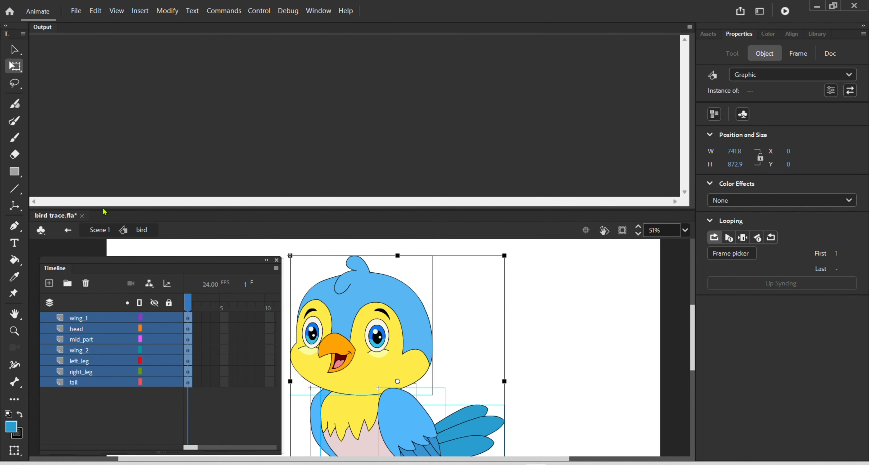
drag(105, 211, 109, 168)
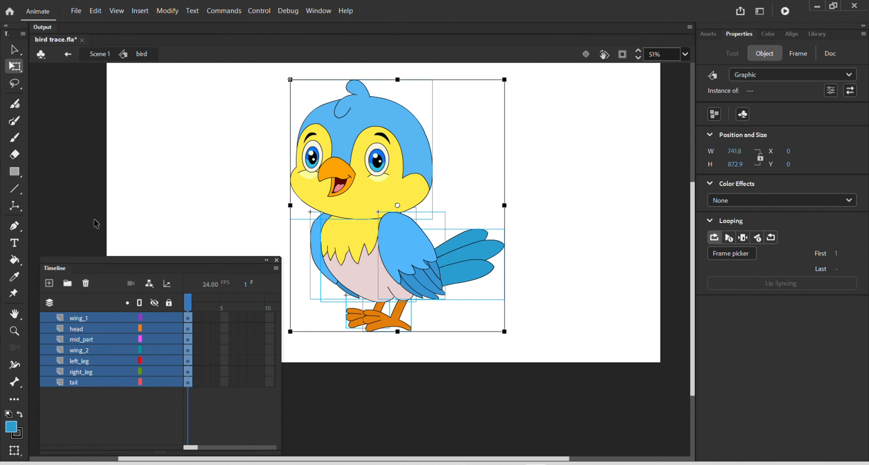
drag(116, 261, 108, 80)
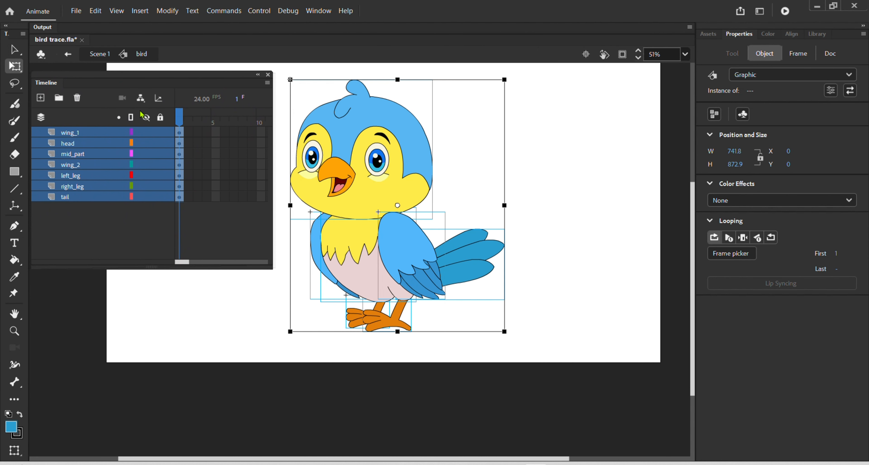
- Narrow the floating Timeline and its layer name column to free more space around the bird
drag(273, 174, 217, 186)
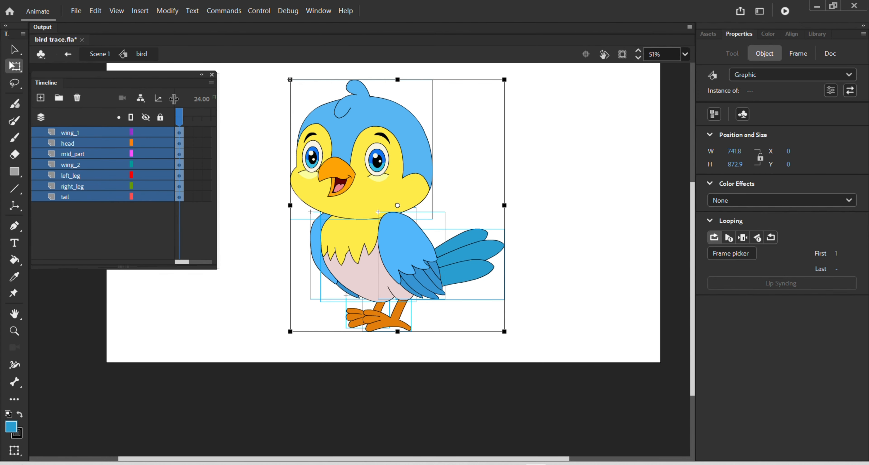
drag(174, 98, 159, 99)
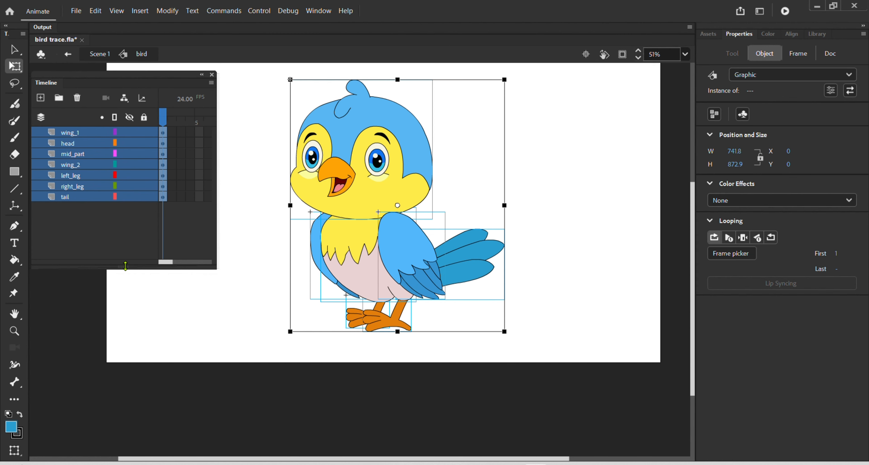
- Check the layer assignment of the head, wings, mid part and tail by selecting them on the stage
drag(235, 237, 259, 302)
click(274, 296)
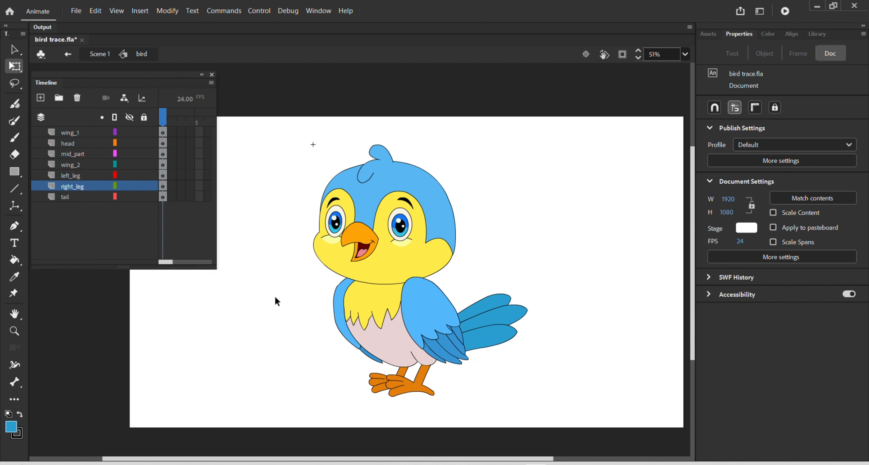
click(388, 250)
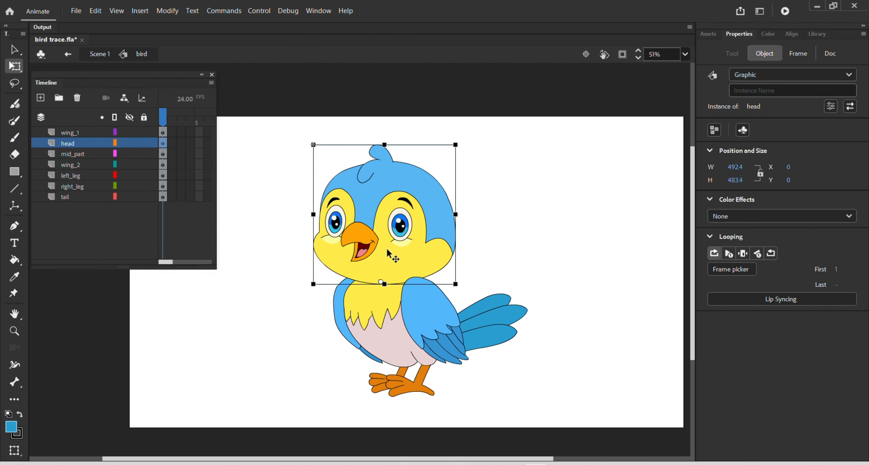
shift+click(429, 333)
click(429, 333)
click(393, 334)
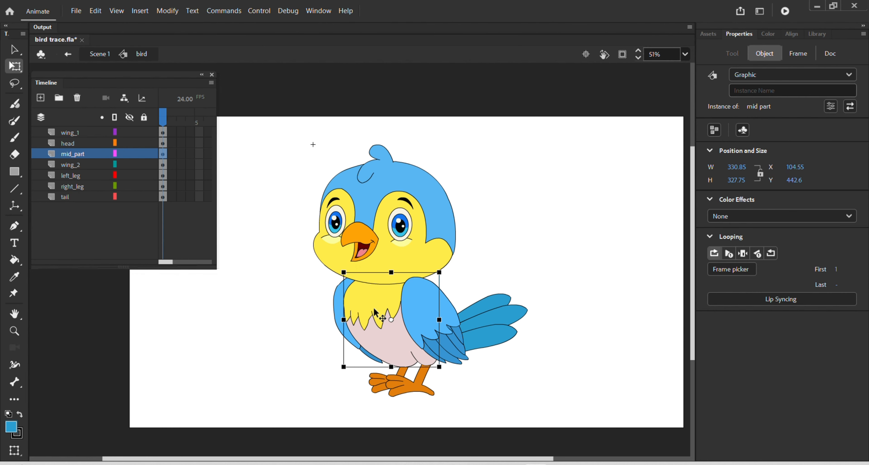
click(344, 308)
click(493, 321)
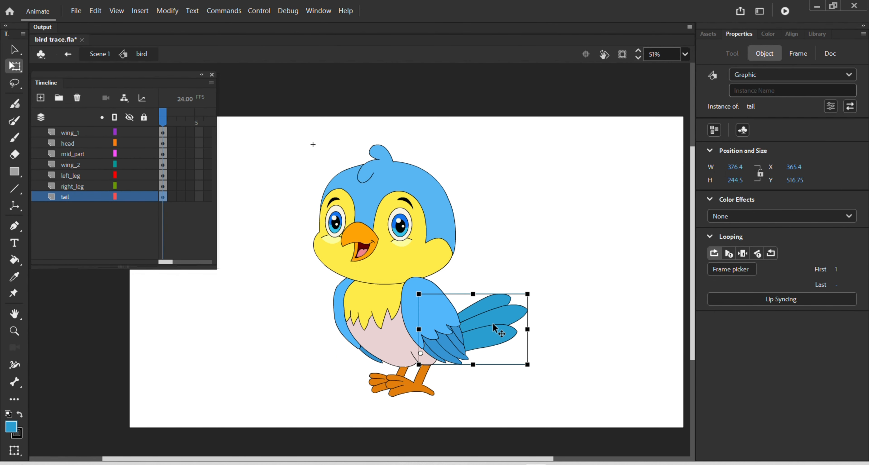
click(272, 222)
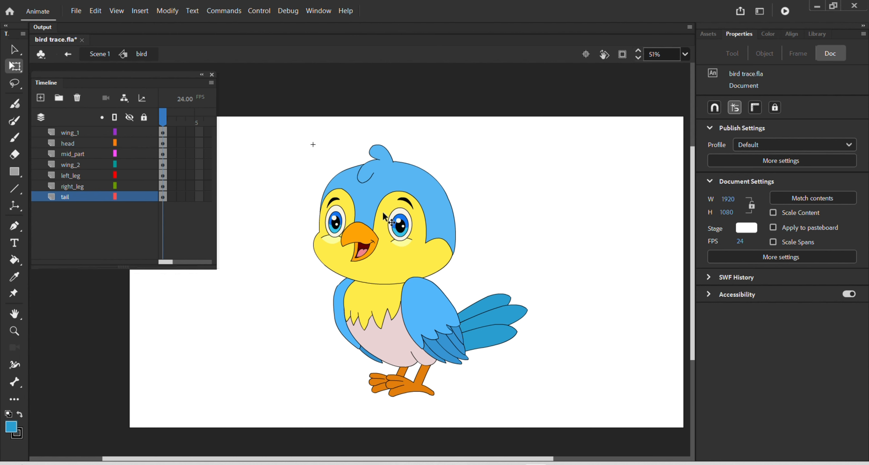
- Open the head symbol for editing and deselect its artwork
click(384, 214)
double_click(384, 216)
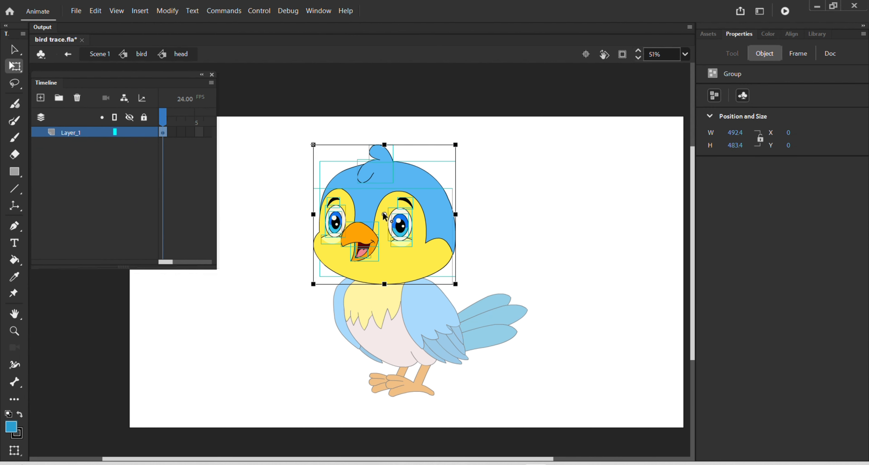
scroll(384, 216, up, 1)
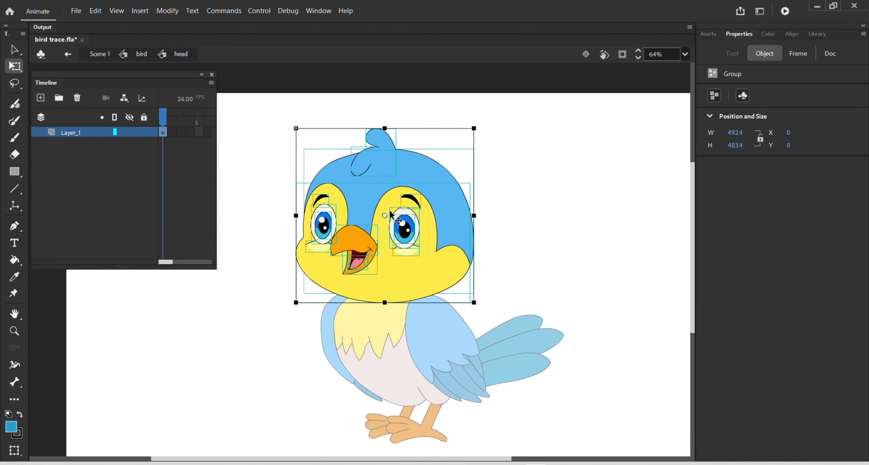
click(610, 209)
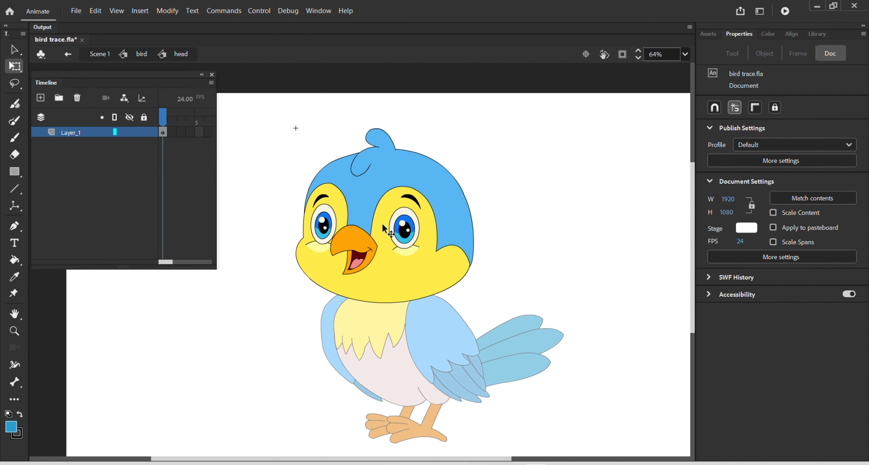
- Move the near eye's iris and pupil group to the empty area beside the head and select the eye white
scroll(384, 230, up, 2)
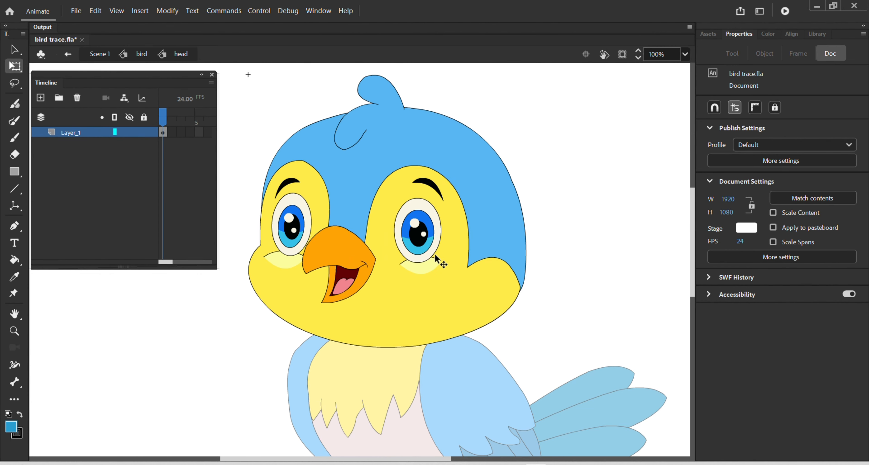
click(425, 232)
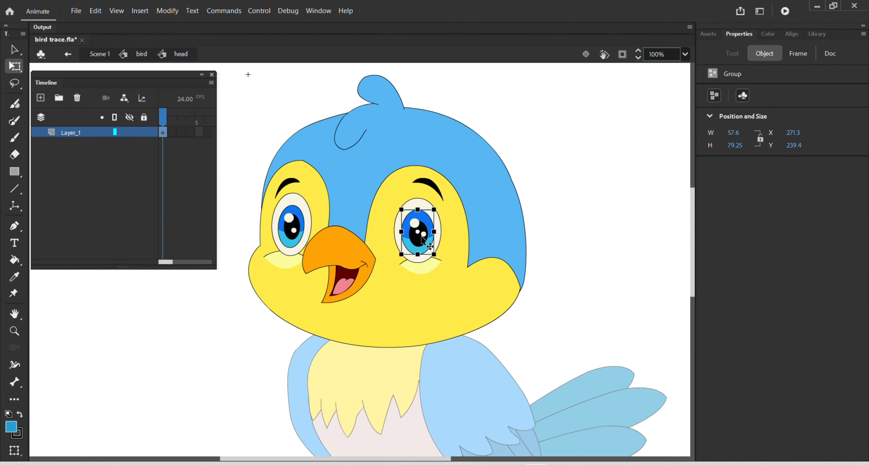
drag(422, 237, 616, 178)
click(435, 229)
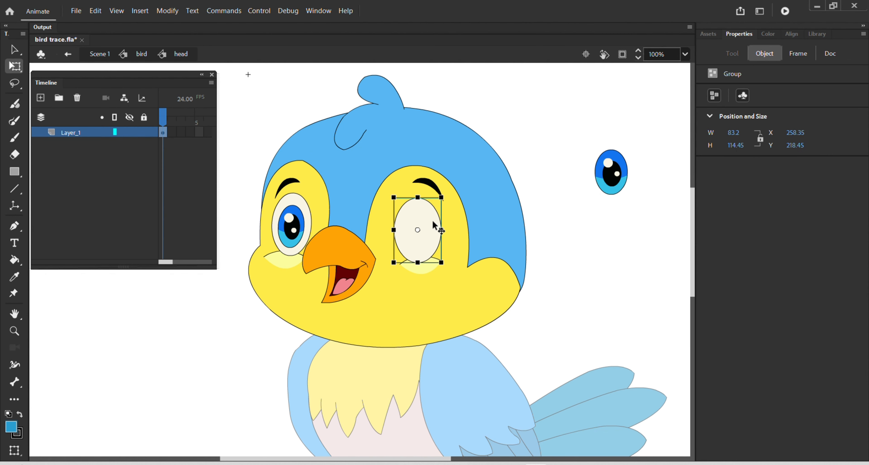
- Check the separate groups of both eyebrows and the far eye's iris by selecting each one
click(436, 188)
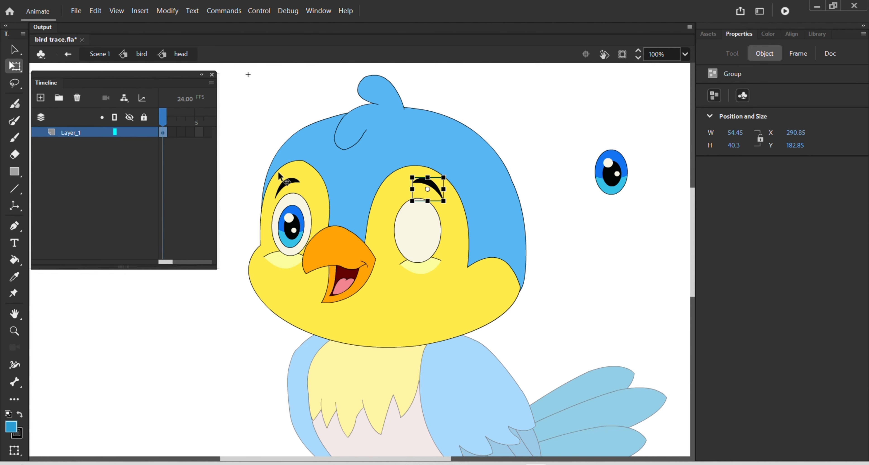
click(287, 182)
click(292, 221)
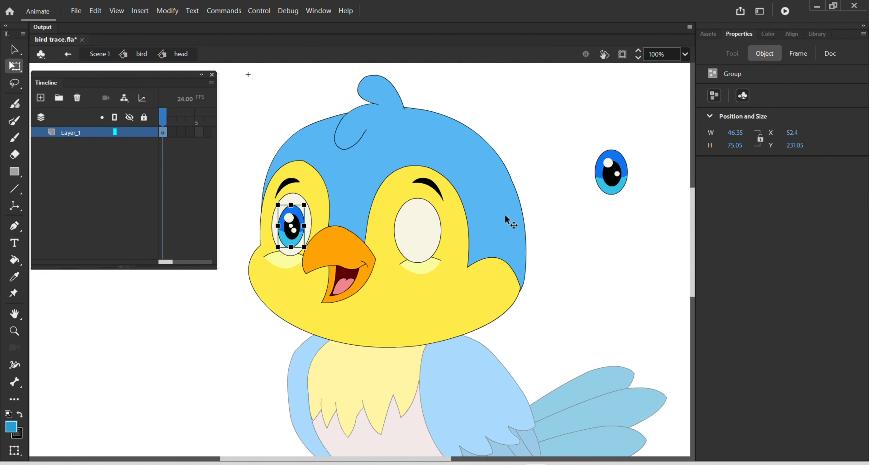
- Undo the move of the near eye's iris and pupil group
key(Tab)
key(Tab)
key(Tab)
key(Tab)
key(ctrl+z)
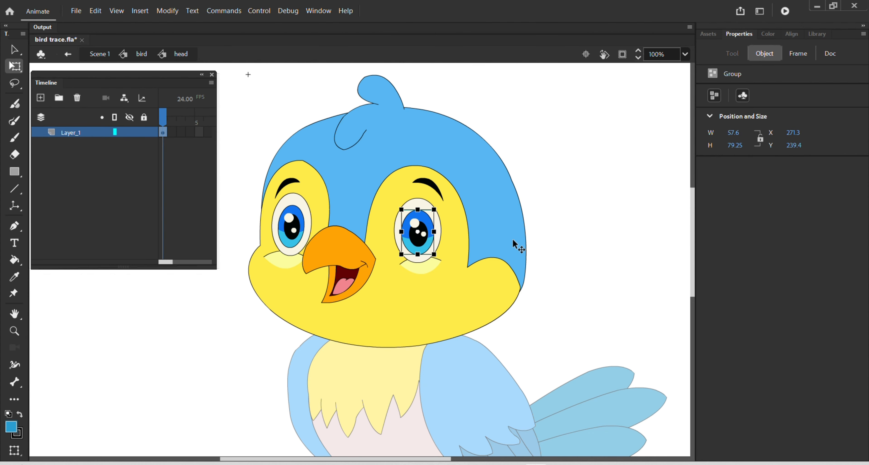
- Bring the pale lower eyelid groups of both eyes to the front and select the upper beak
click(420, 270)
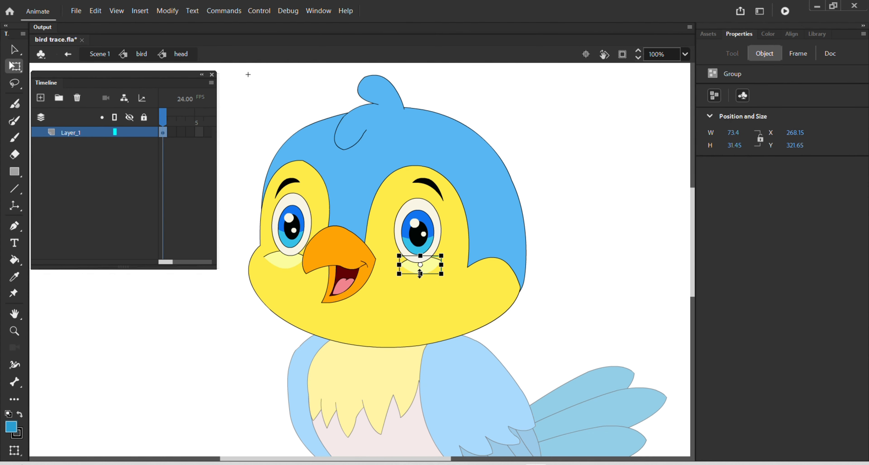
key(ctrl+shift+Up)
click(284, 259)
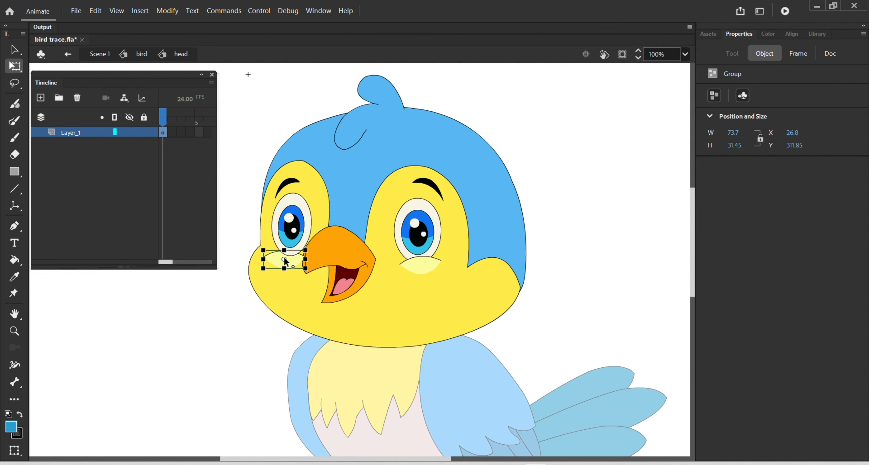
key(ctrl+shift+Up)
click(318, 263)
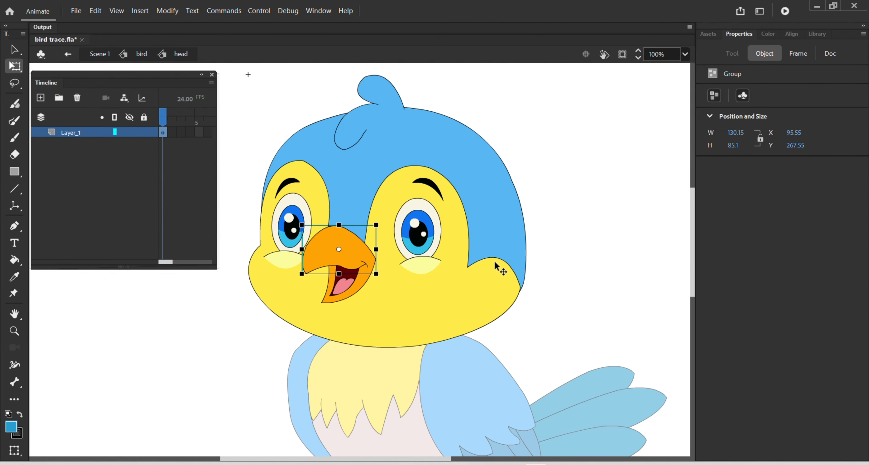
- Select the iris, eye white, lower eyelid and eyebrow groups of both eyes, checking the selection with a trial move that is undone
scroll(480, 262, up, 2)
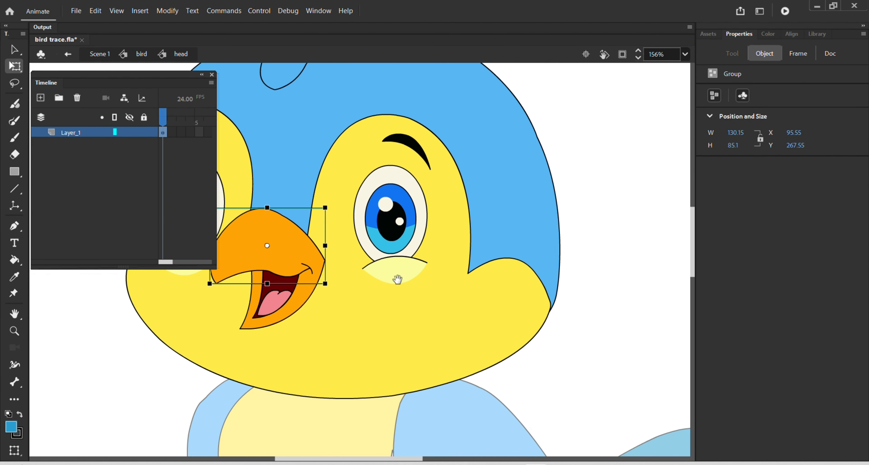
drag(398, 277, 542, 322)
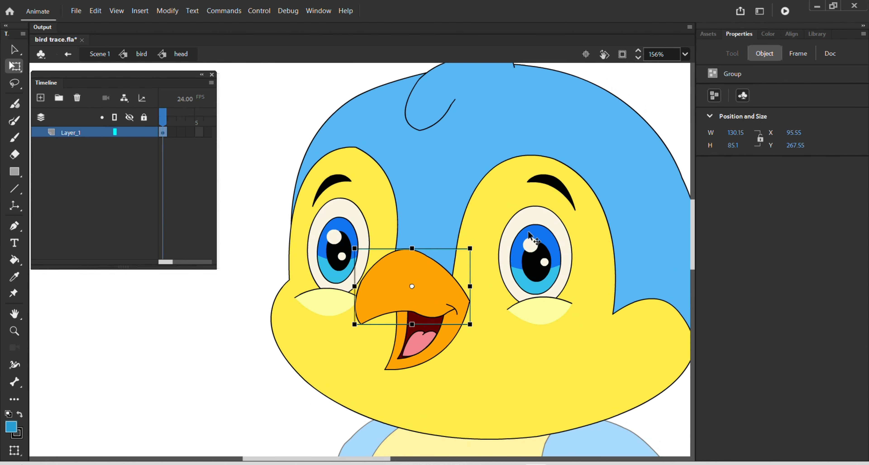
click(666, 80)
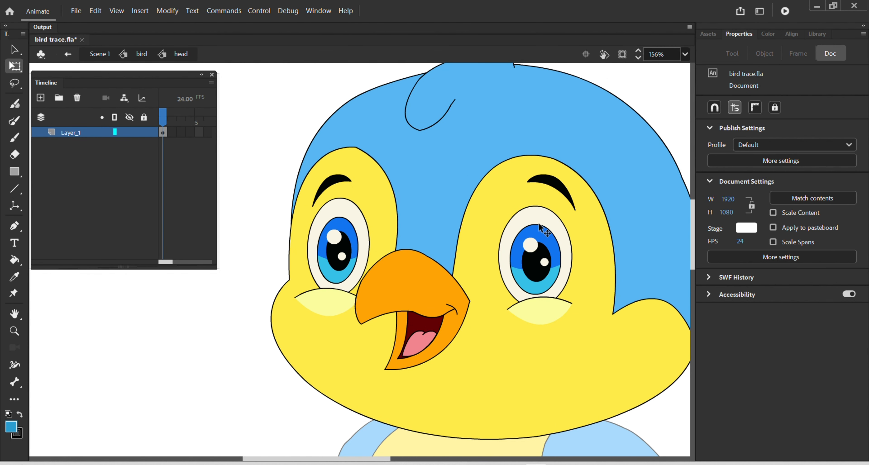
click(528, 255)
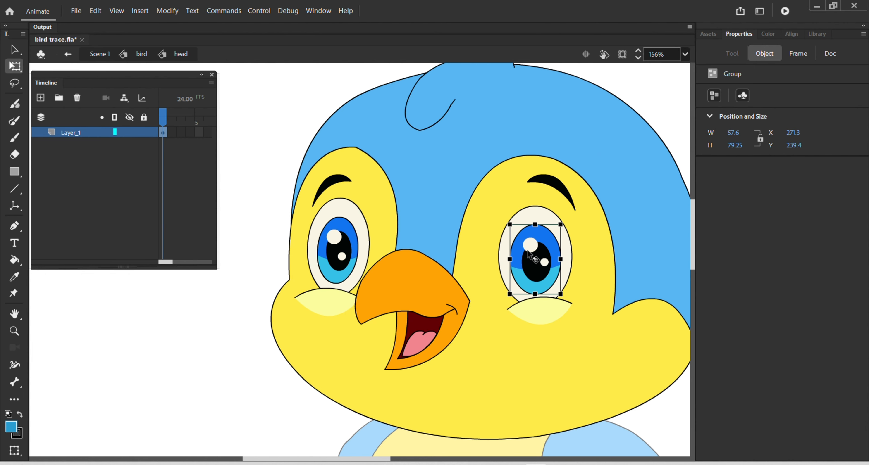
shift+click(530, 213)
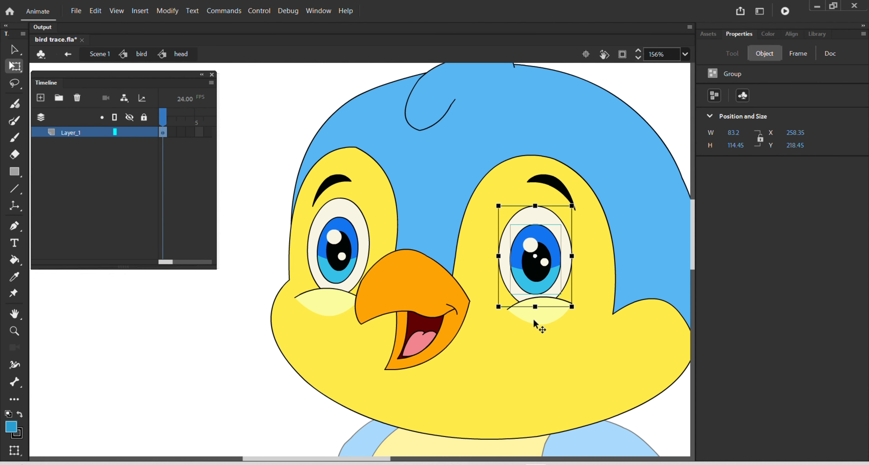
shift+click(539, 325)
shift+click(564, 190)
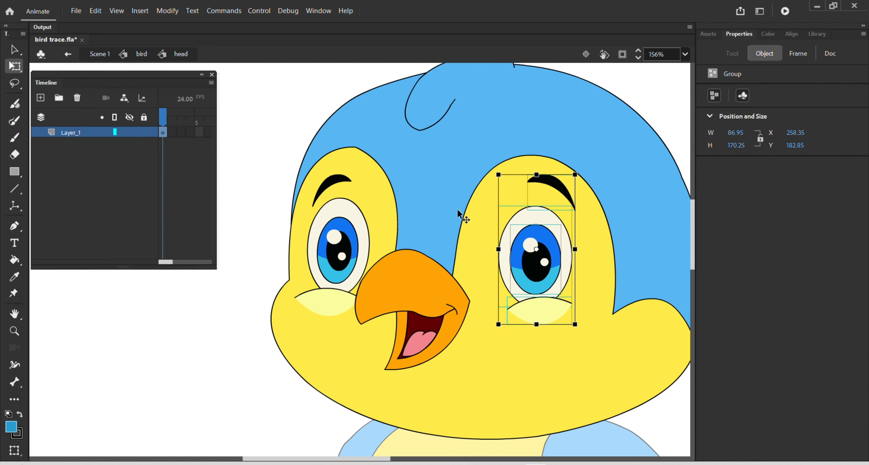
shift+click(342, 237)
shift+click(347, 214)
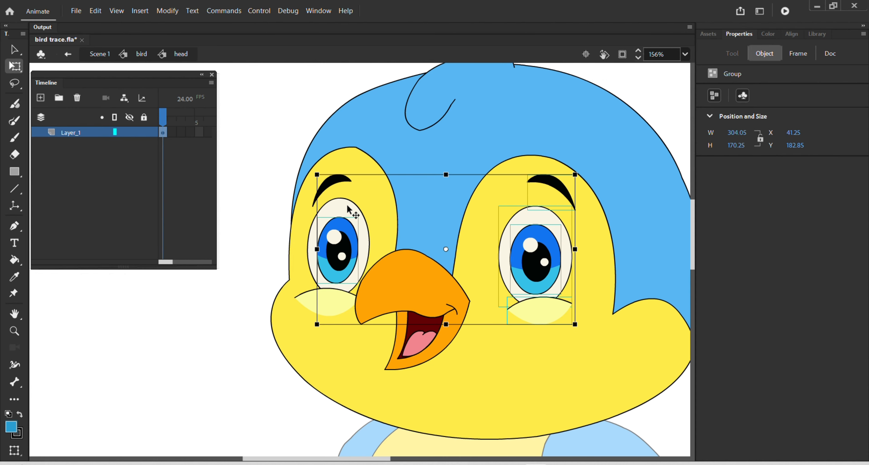
shift+click(336, 181)
shift+click(324, 304)
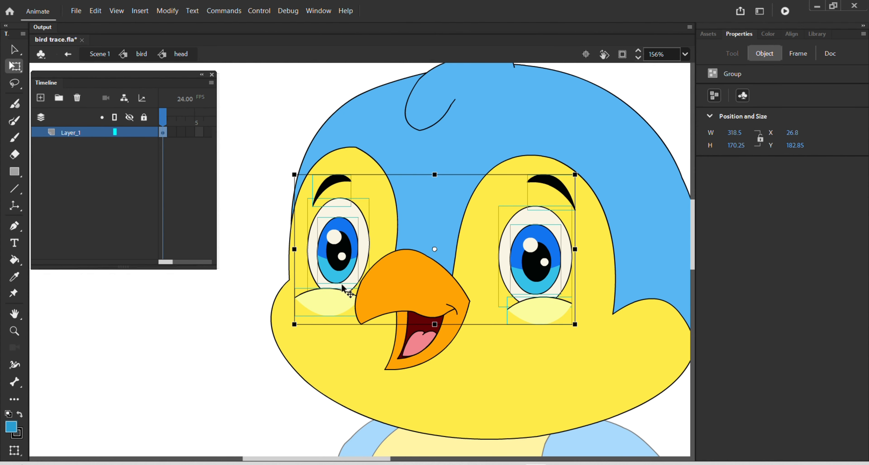
scroll(422, 233, down, 3)
scroll(422, 236, down, 1)
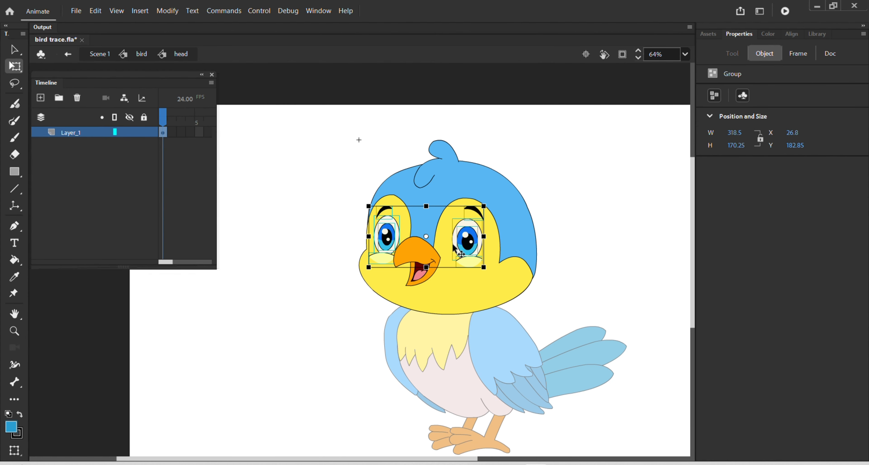
drag(458, 246, 324, 237)
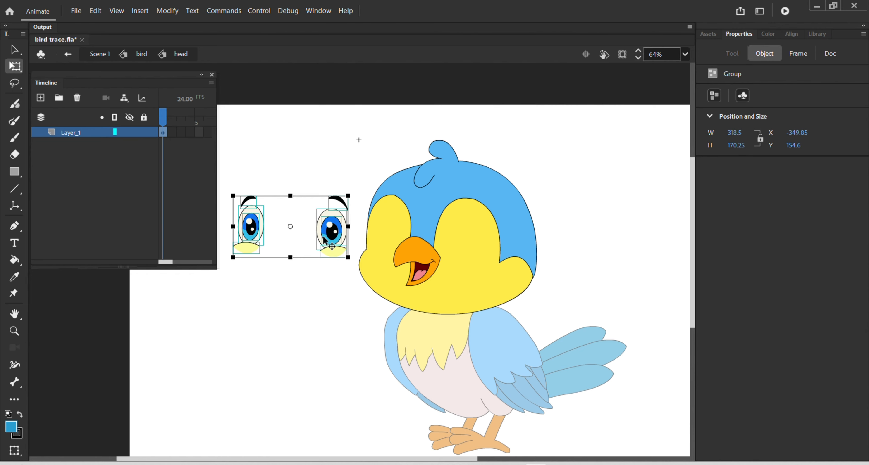
key(ctrl+z)
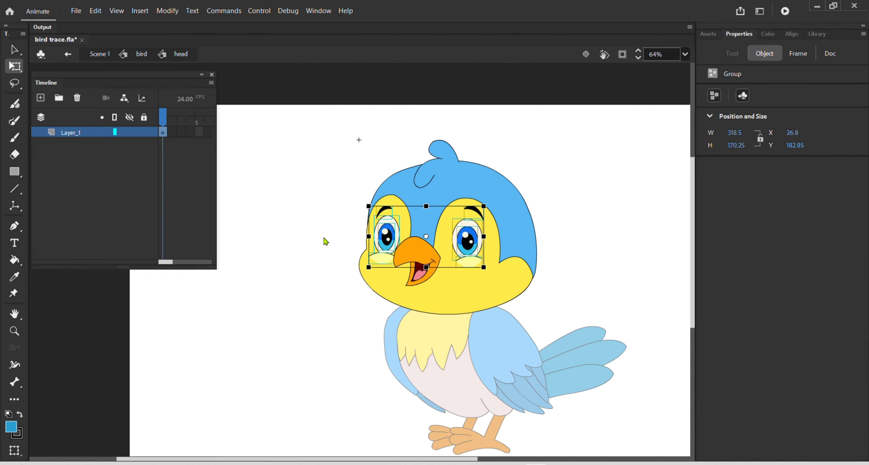
- Convert the selected eye parts into a graphic symbol named eyes and deselect it
key(F8)
text(eyes)
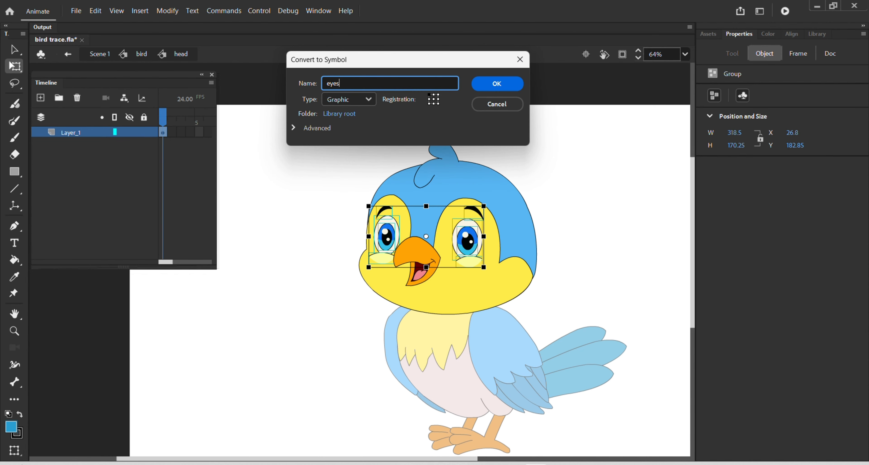
key(Return)
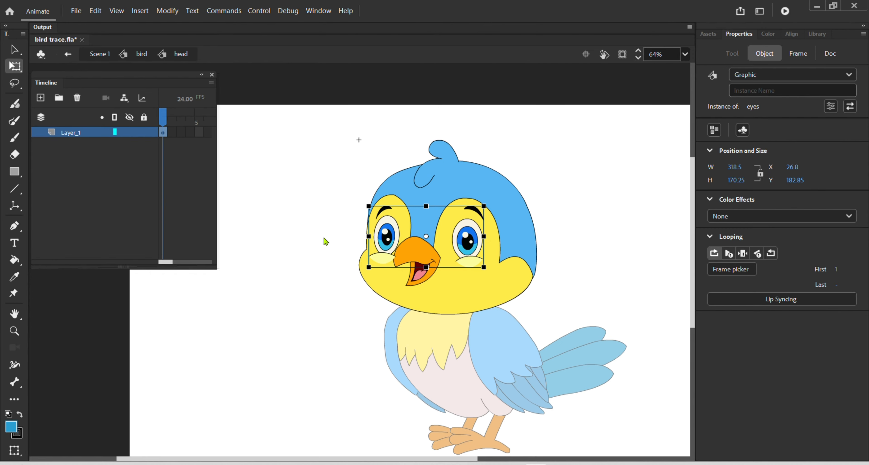
click(618, 193)
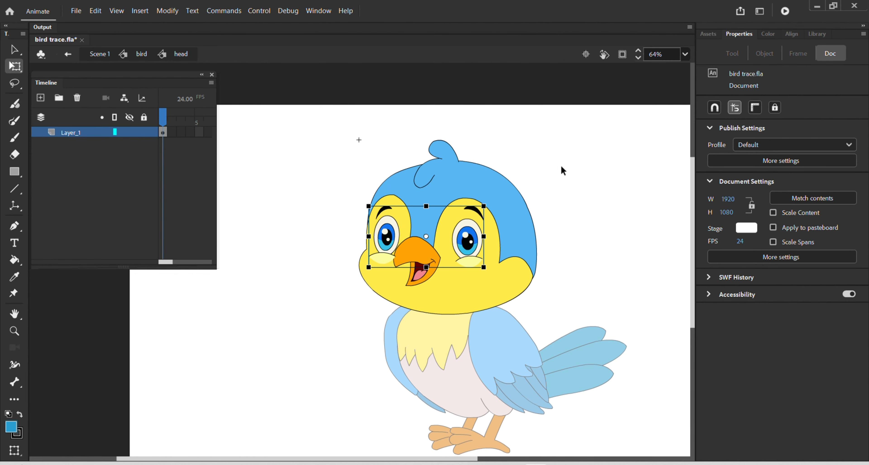
- Inspect the blue head group and the yellow face group, opening the face group to examine its shape
scroll(442, 221, up, 1)
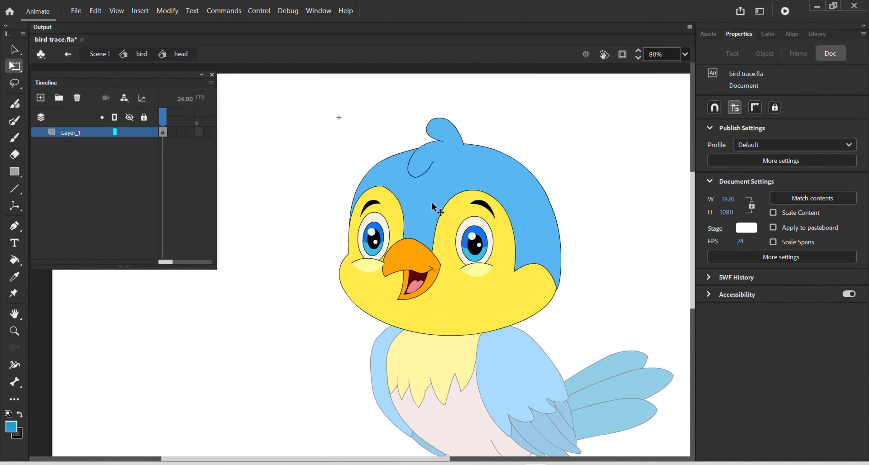
click(426, 182)
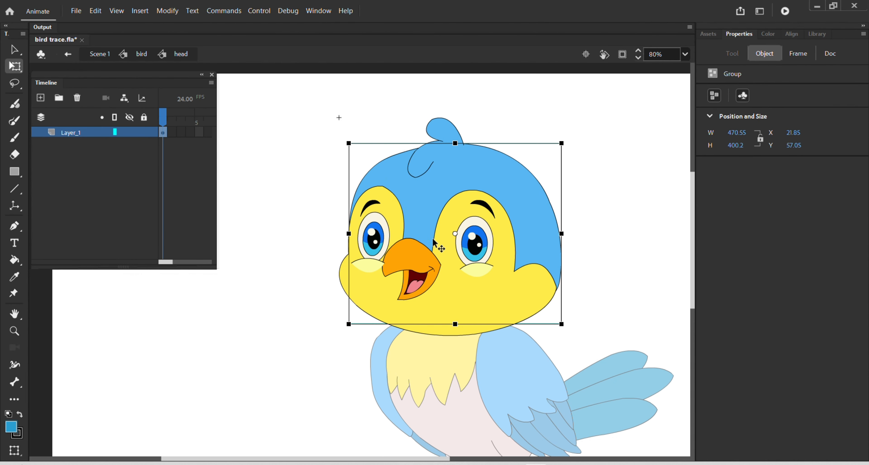
double_click(469, 300)
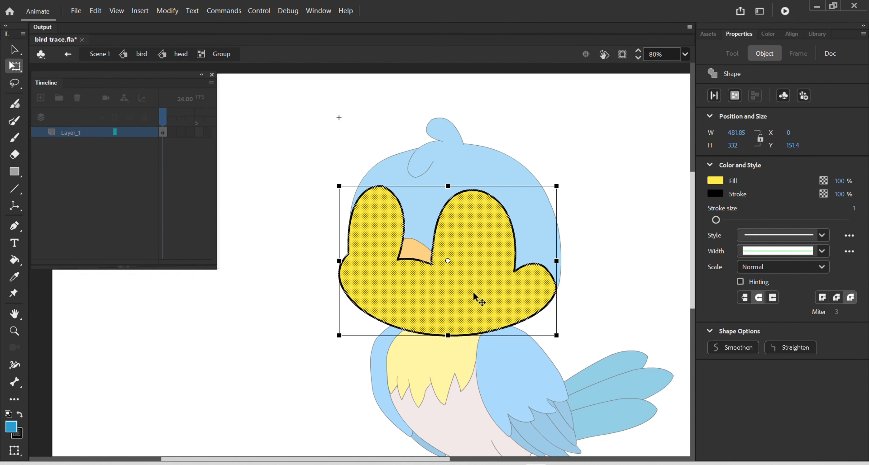
double_click(625, 256)
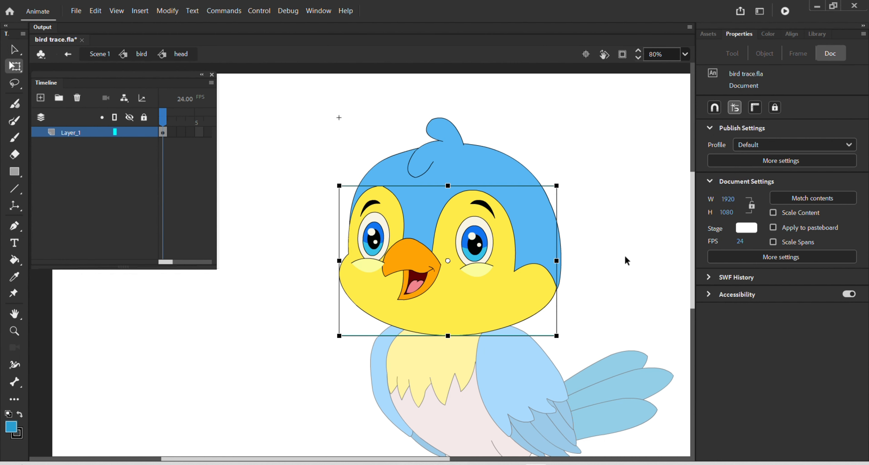
click(528, 287)
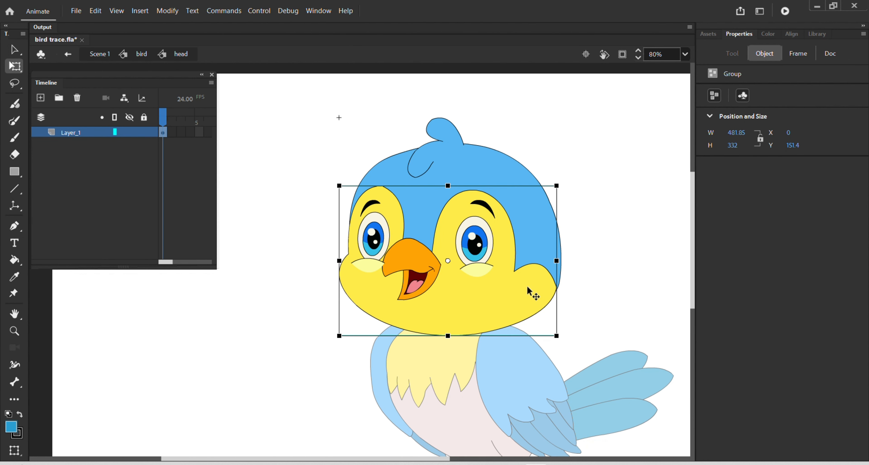
double_click(503, 292)
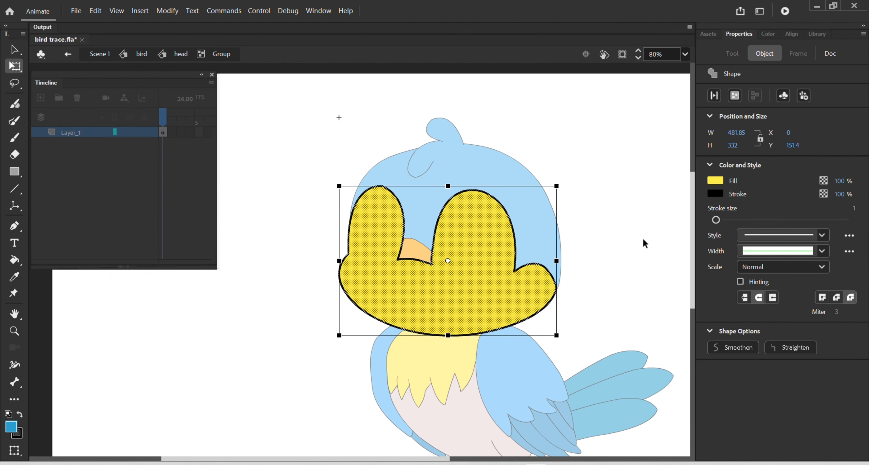
double_click(627, 247)
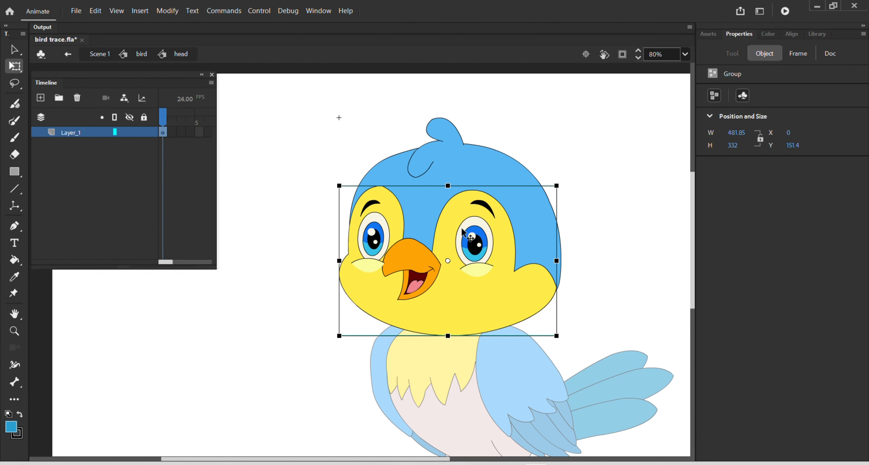
- Convert the yellow face and blue head groups together into a graphic symbol named head outline
shift+click(475, 168)
drag(476, 169, 229, 236)
key(ctrl+z)
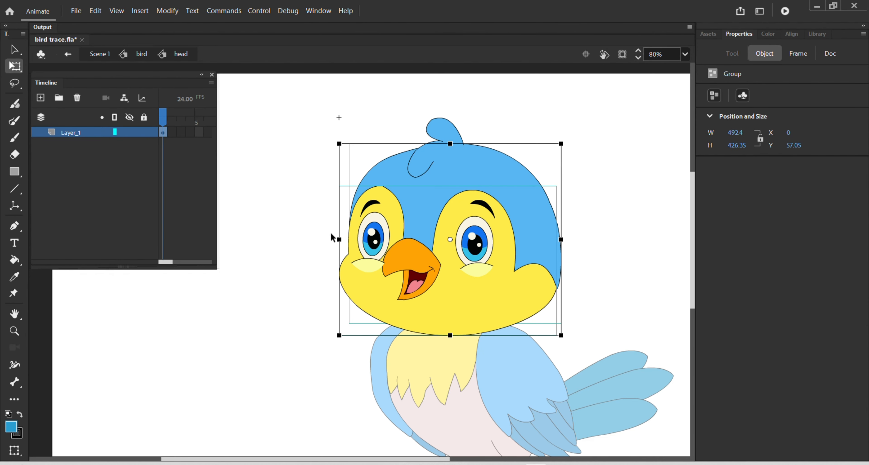
key(F8)
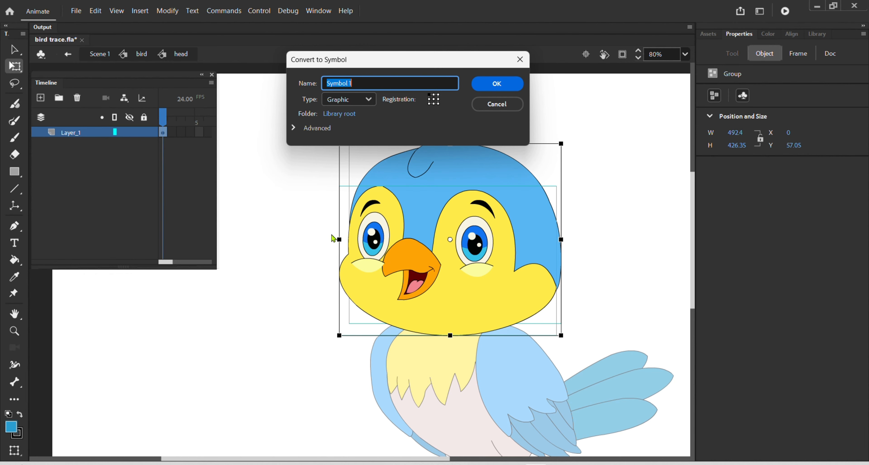
text(head outline)
key(Return)
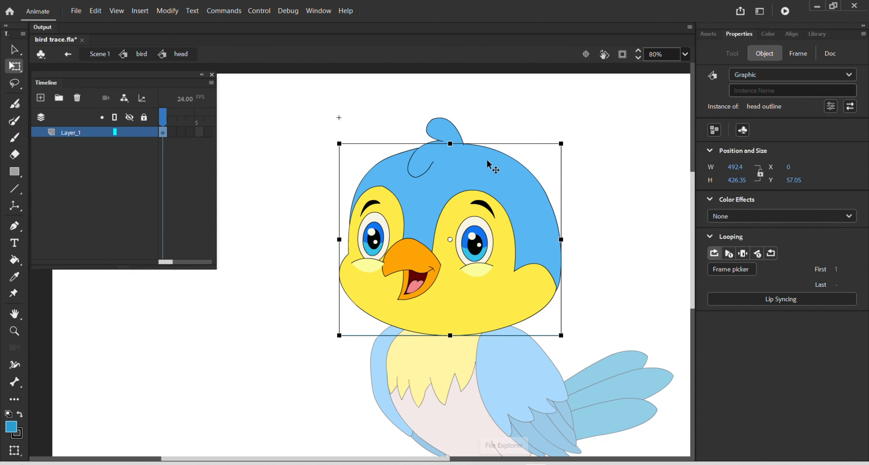
click(500, 110)
- Convert the two crest groups on the head together into a graphic symbol named fins, undoing a trial move of them first
click(447, 127)
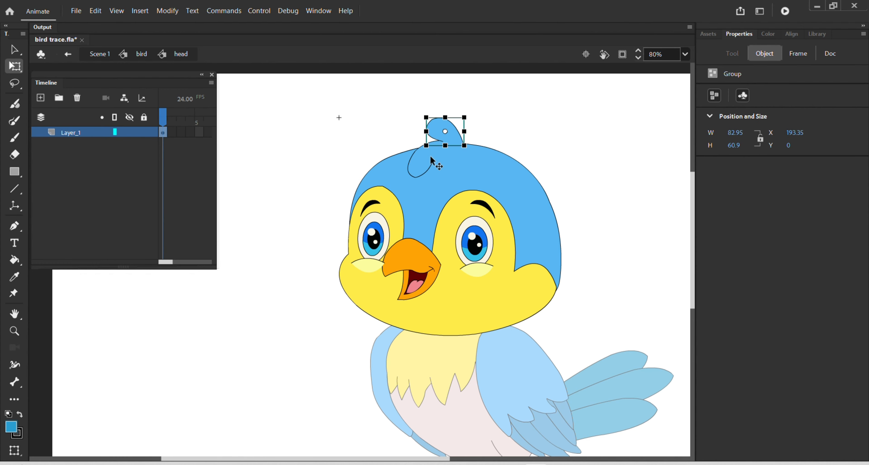
click(417, 162)
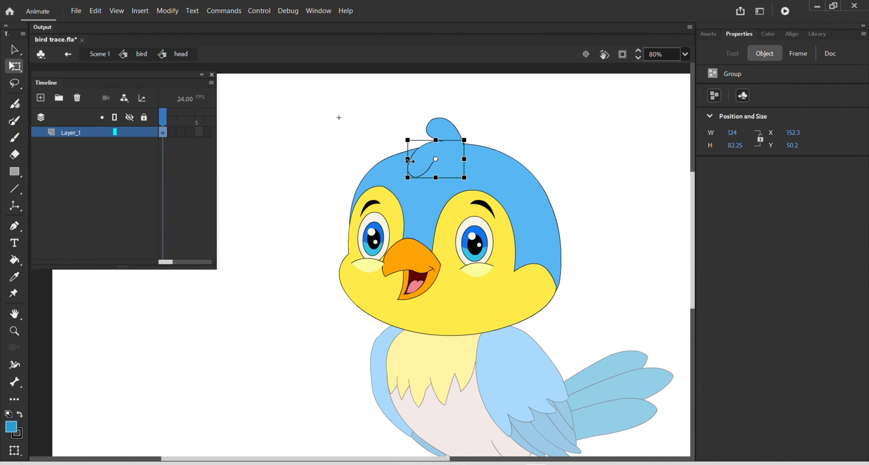
shift+click(452, 131)
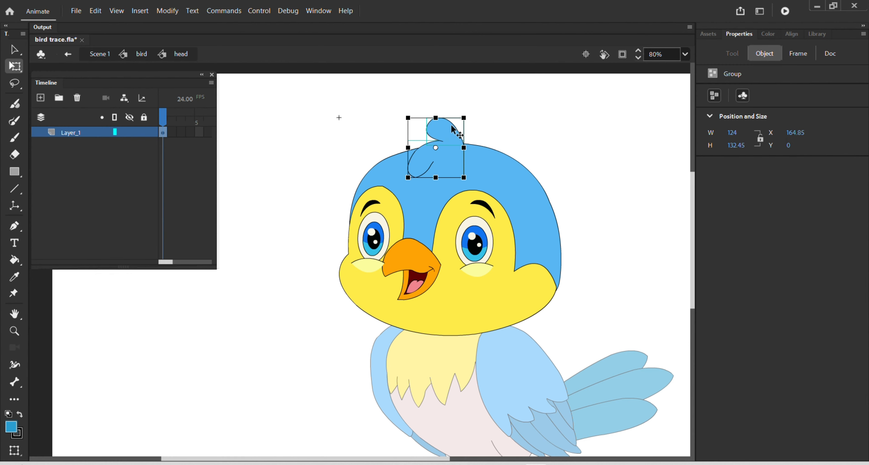
drag(452, 130, 541, 111)
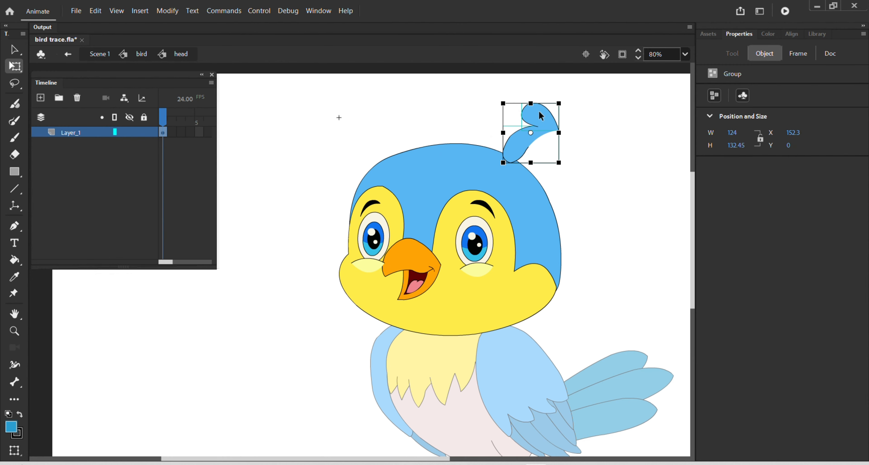
key(ctrl+z)
key(F8)
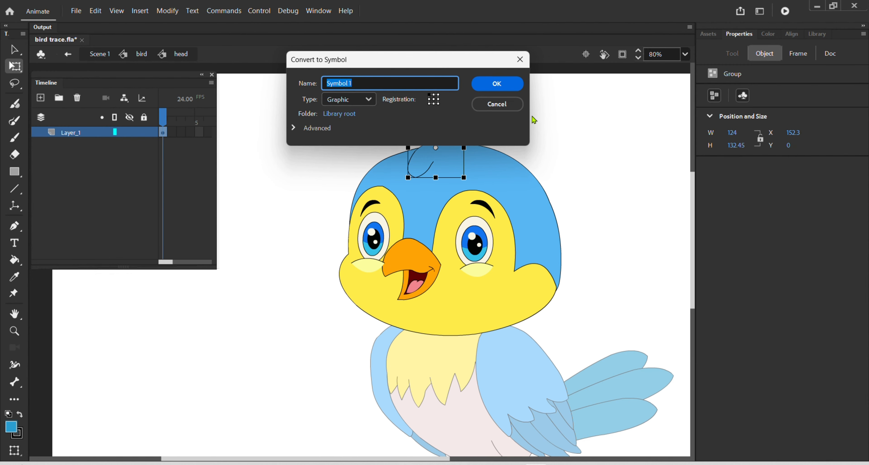
text(fins)
key(Return)
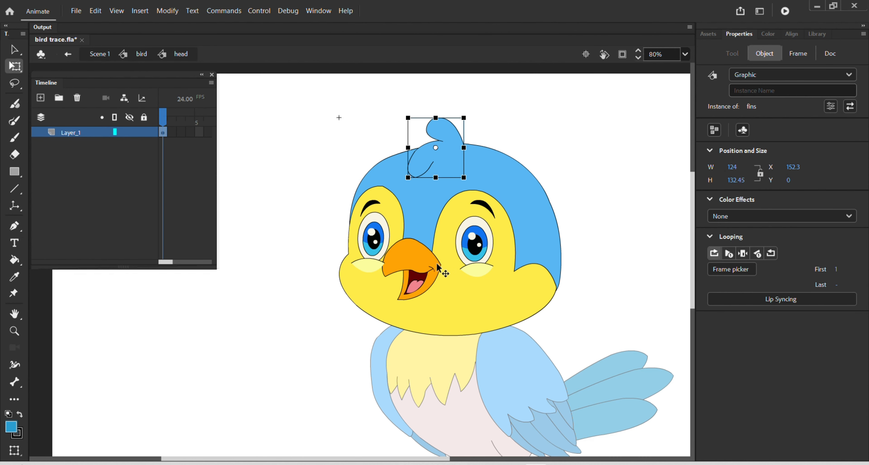
- Select the upper beak, tongue, mouth interior and lower beak groups, checking the selection with a trial move that is undone
scroll(427, 277, up, 3)
click(410, 252)
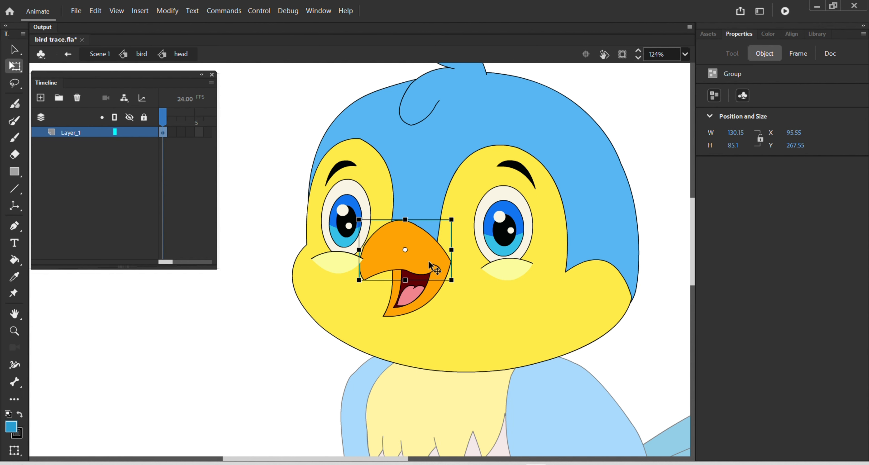
shift+click(421, 295)
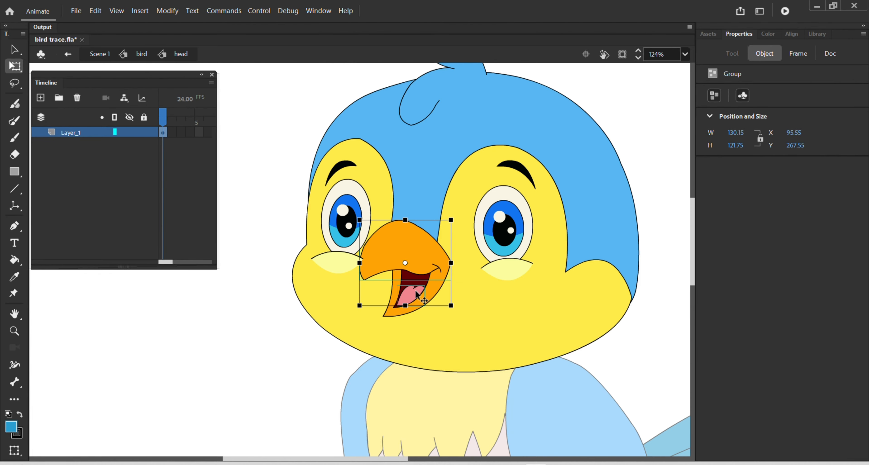
shift+click(420, 280)
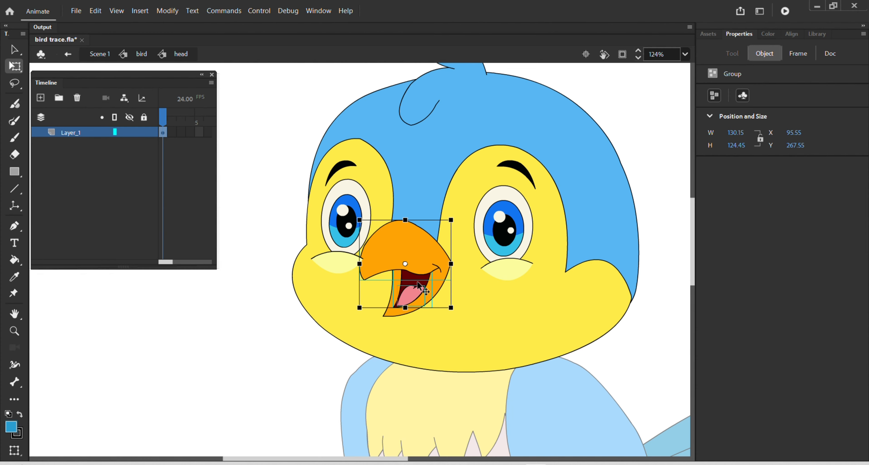
shift+click(397, 314)
drag(410, 260, 114, 340)
key(ctrl+z)
key(ctrl+z)
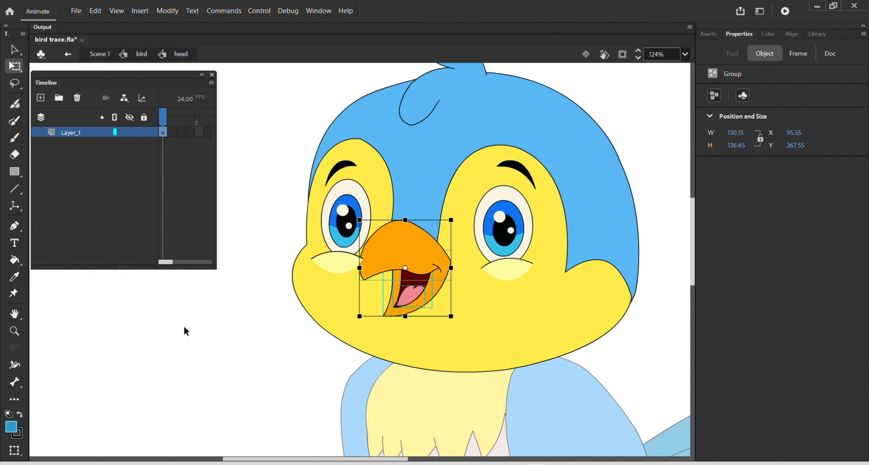
- Convert the selected beak and mouth groups into a graphic symbol named mouth
key(F8)
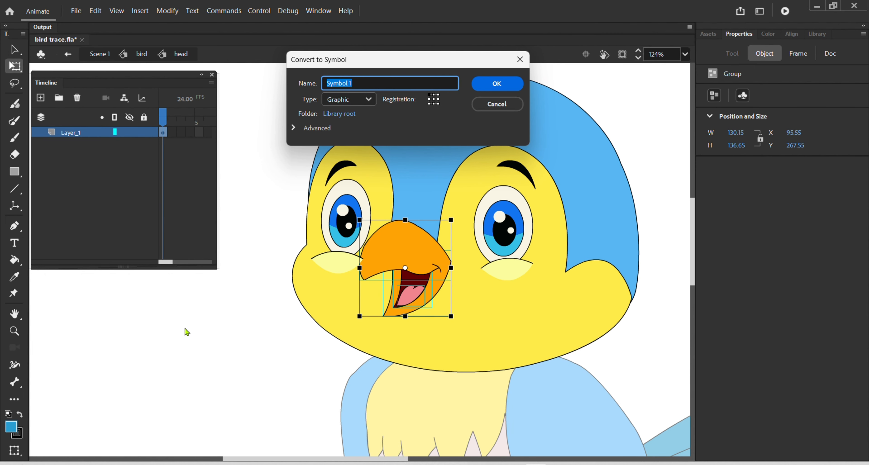
text(mouth)
key(Return)
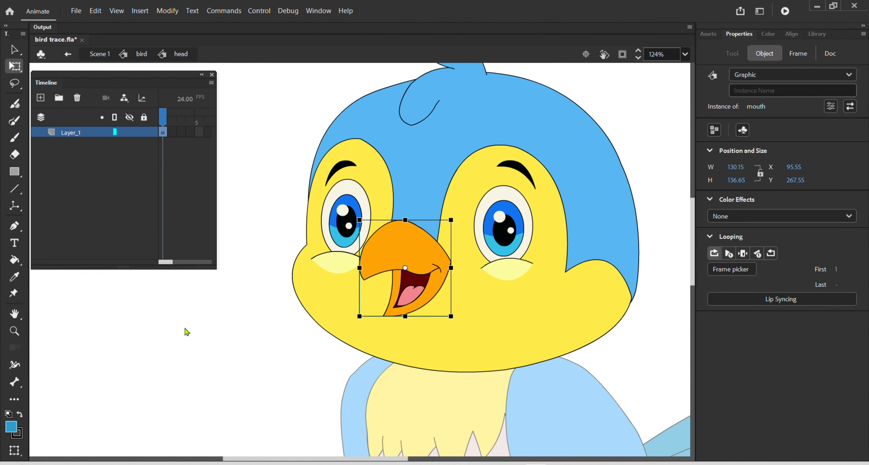
- Select all the head parts together to check that each one is a symbol, and deselect them
scroll(263, 252, down, 3)
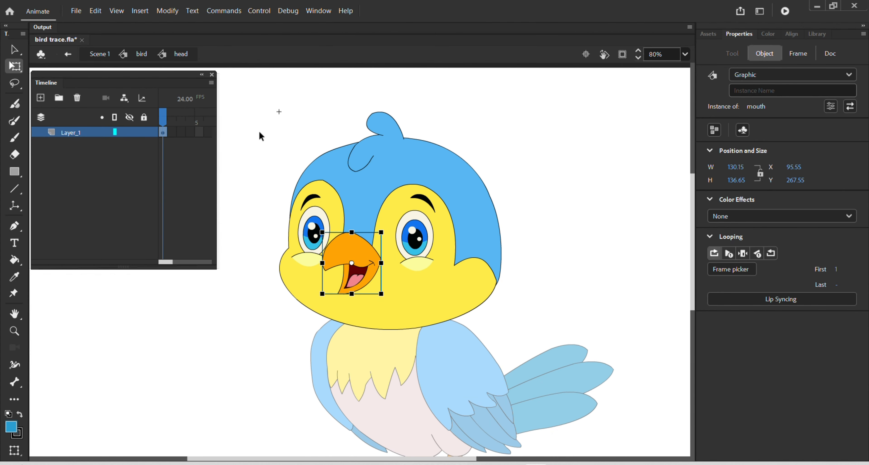
drag(258, 112, 563, 357)
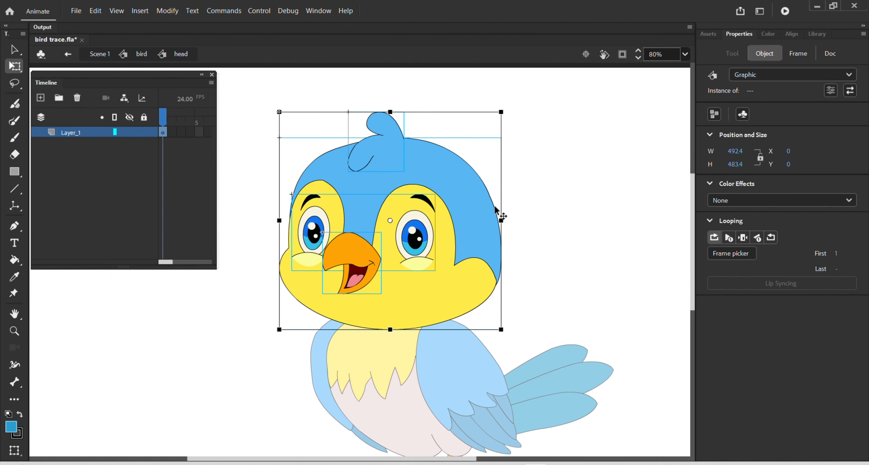
click(542, 195)
- Paste the copied yellow face shape inside the mouth symbol, align it over the original face and deselect it to check the fit
double_click(352, 263)
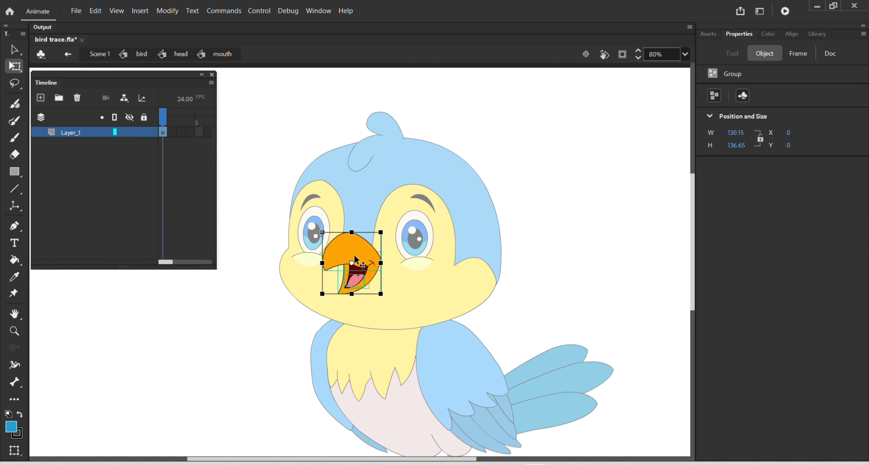
click(539, 207)
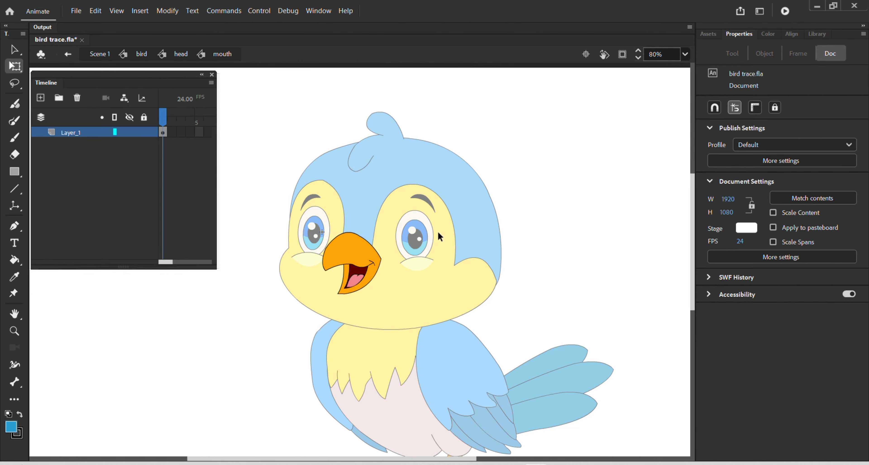
key(ctrl+shift+v)
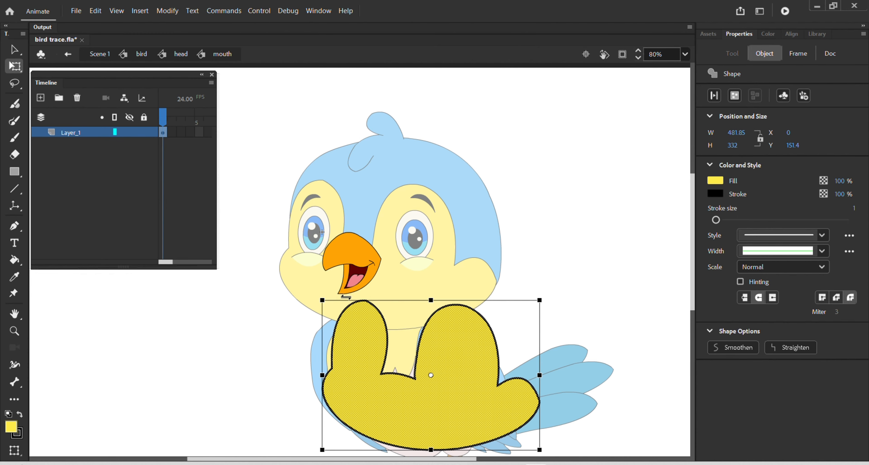
drag(451, 348, 407, 228)
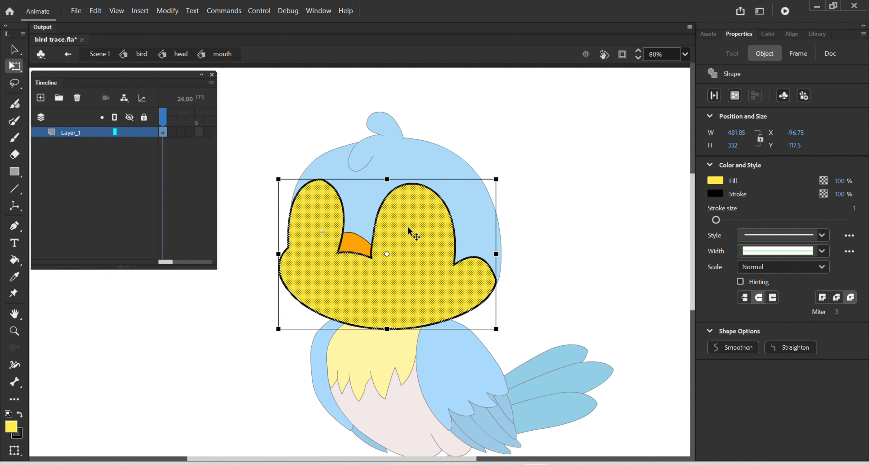
click(358, 247)
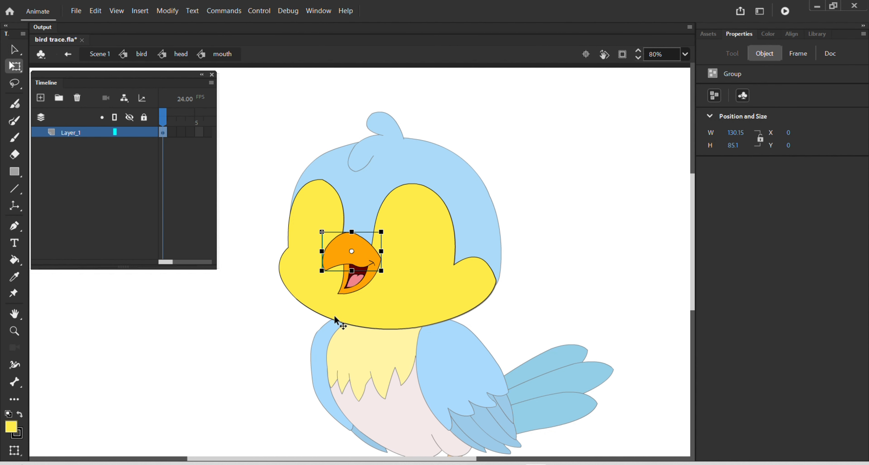
click(351, 308)
scroll(409, 285, up, 3)
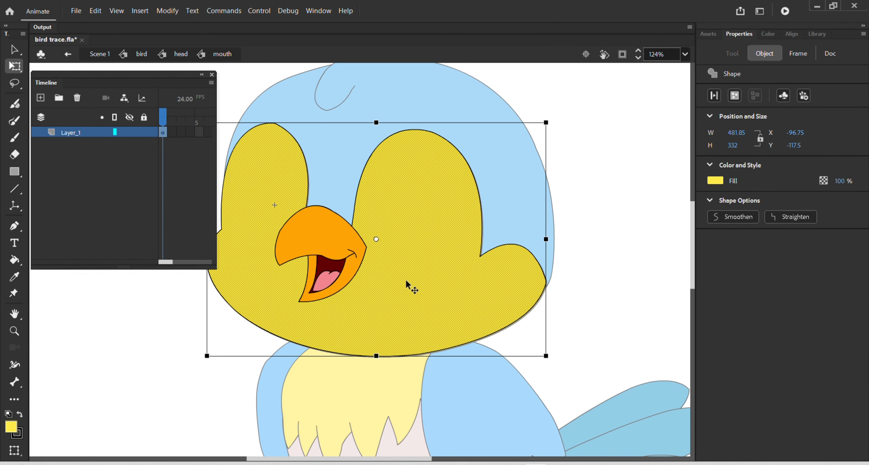
click(189, 326)
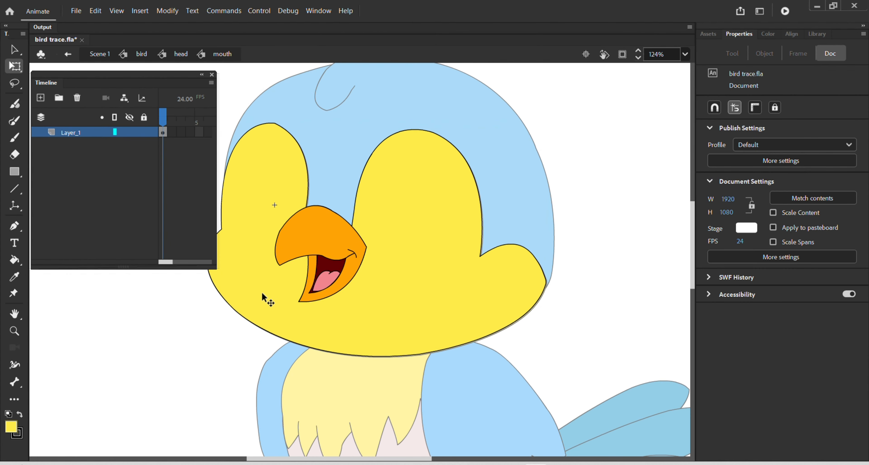
- Draw a straight line across the yellow face shape from cheek notch to opposite cheek corner, and delete both ends outside the shape
key(space)
drag(310, 313, 373, 313)
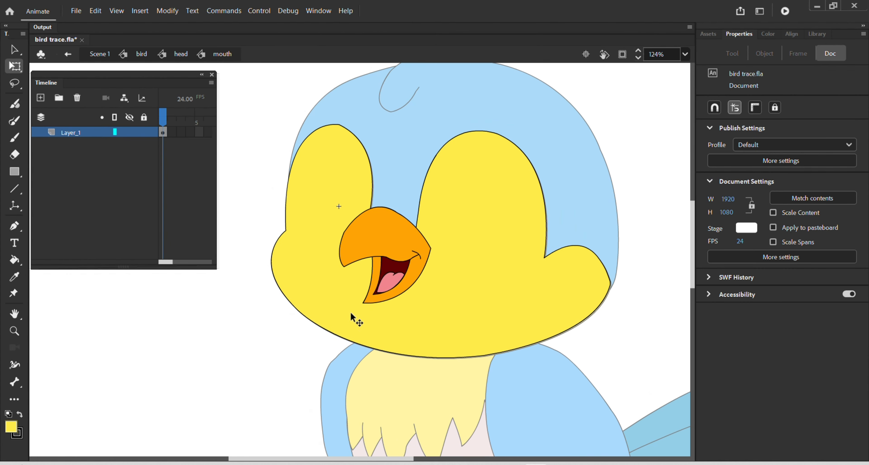
key(n)
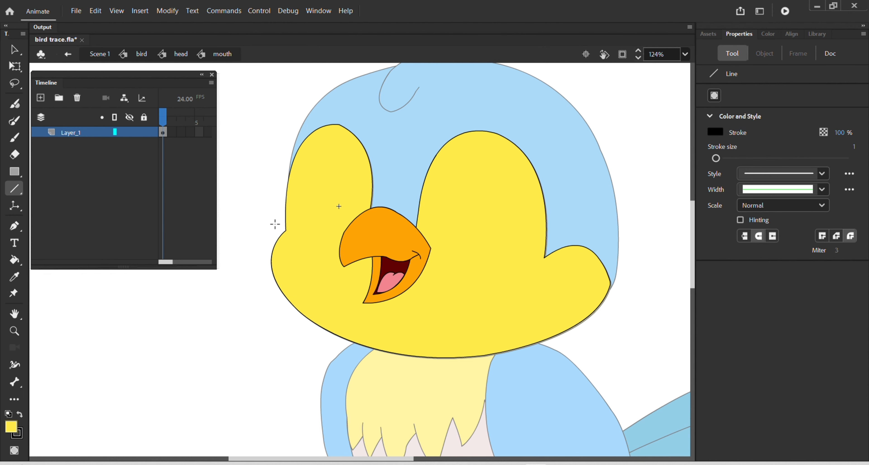
drag(272, 225, 690, 298)
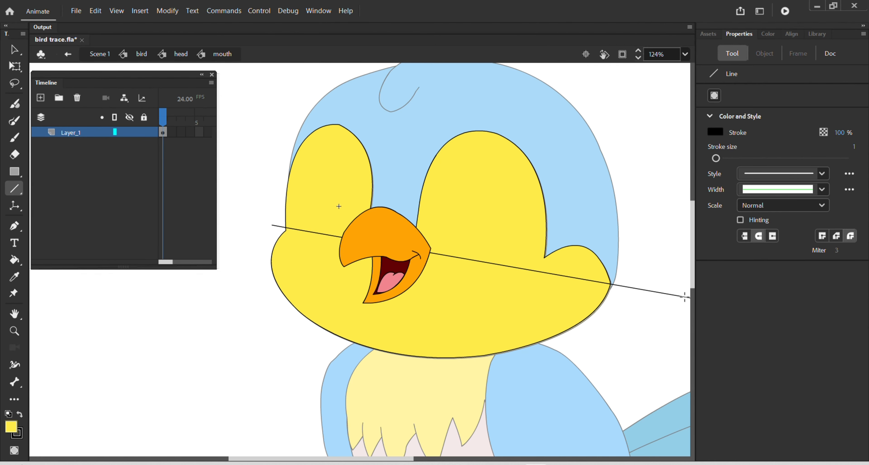
key(v)
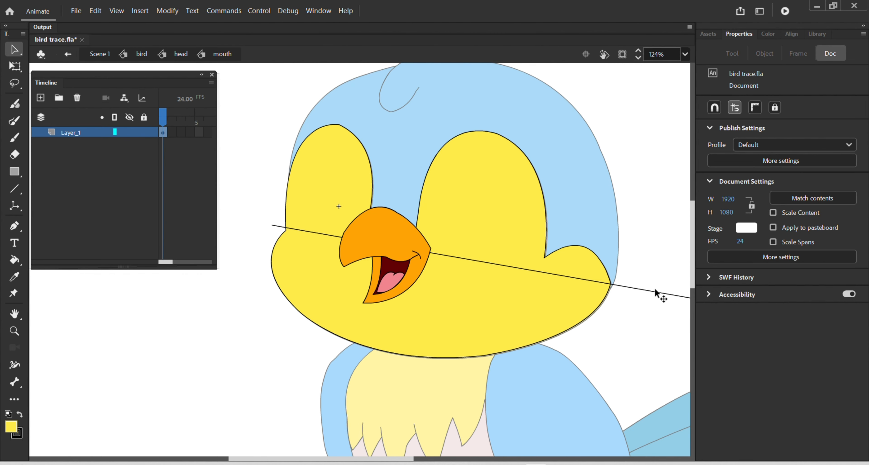
click(655, 293)
key(Delete)
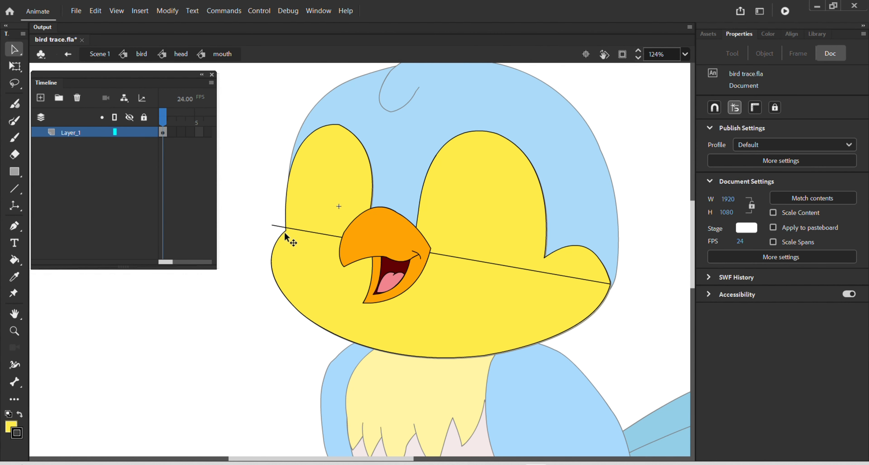
click(277, 227)
key(Delete)
- Delete the yellow area above the dividing line with its outline, leaving the lower jaw part, and return to the head symbol
double_click(345, 204)
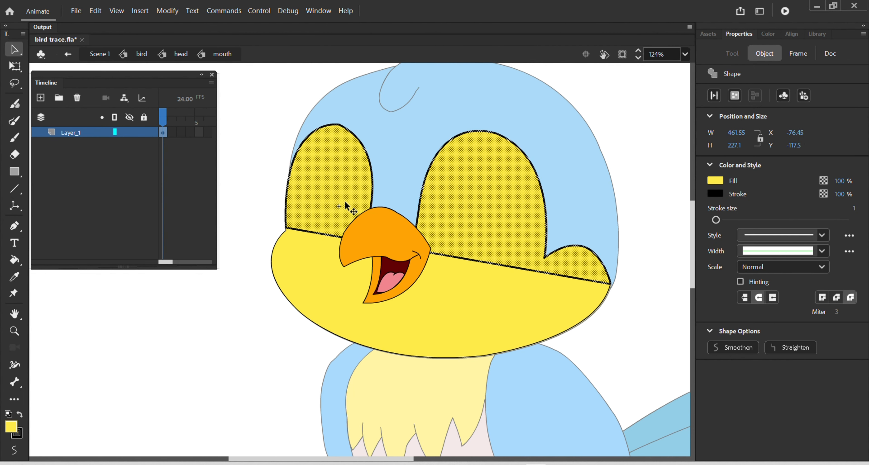
key(Delete)
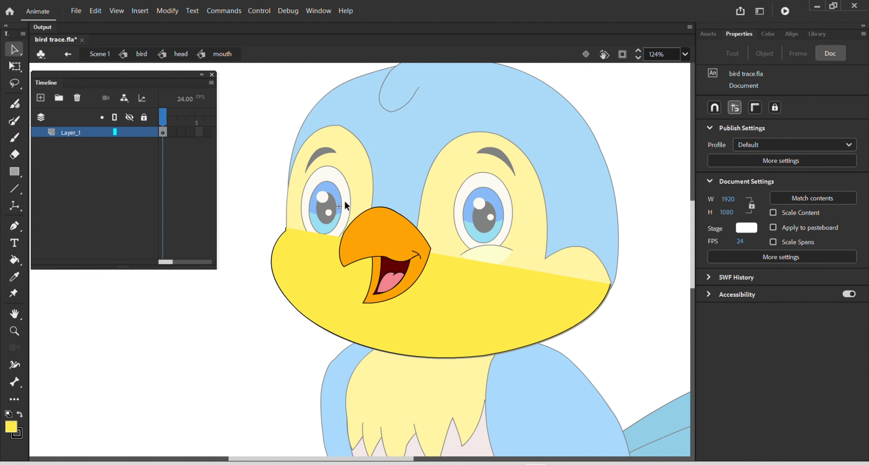
scroll(345, 205, down, 1)
scroll(363, 258, down, 1)
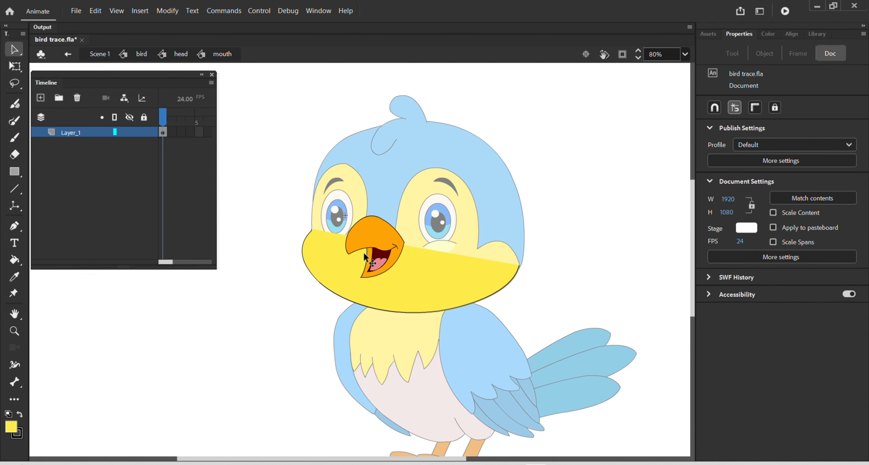
double_click(258, 249)
- Try moving the mouth symbol away from the head to check its jaw shape, and undo the move
scroll(351, 289, down, 1)
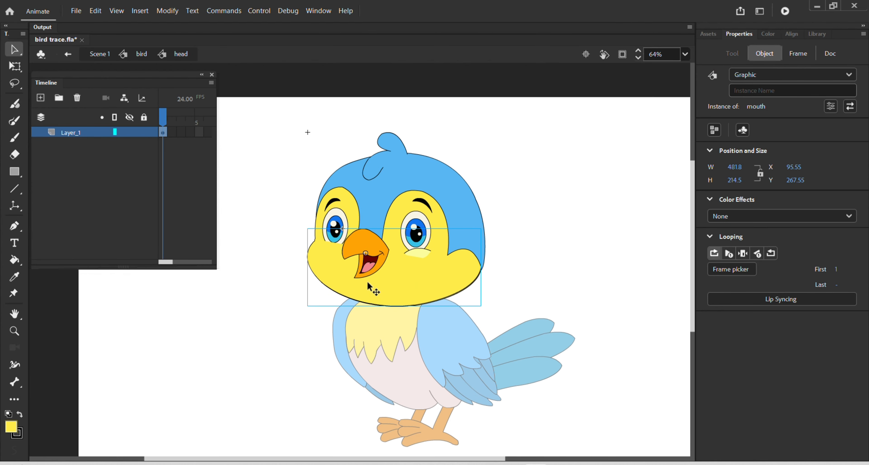
drag(369, 287, 573, 247)
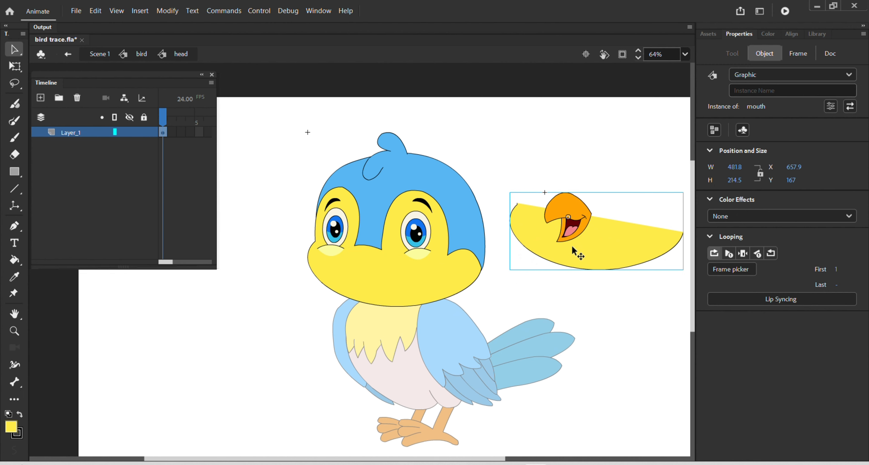
key(ctrl+z)
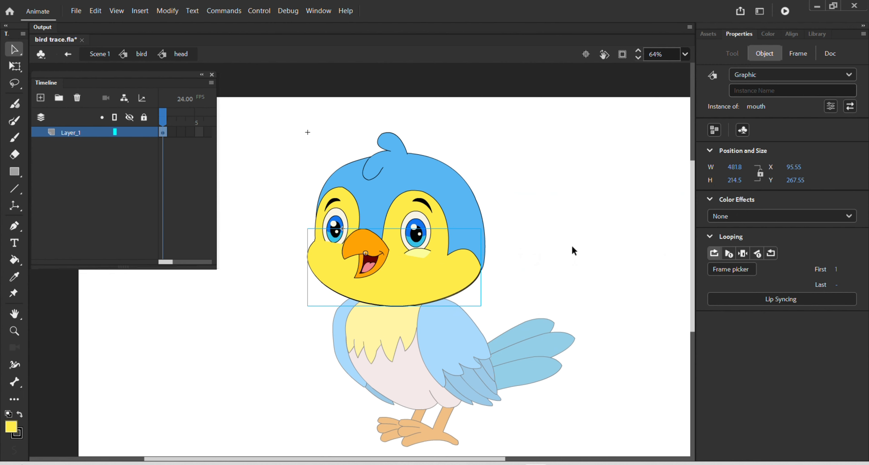
- Select all the head's symbols together, checking the selection with a trial move that is undone
click(306, 168)
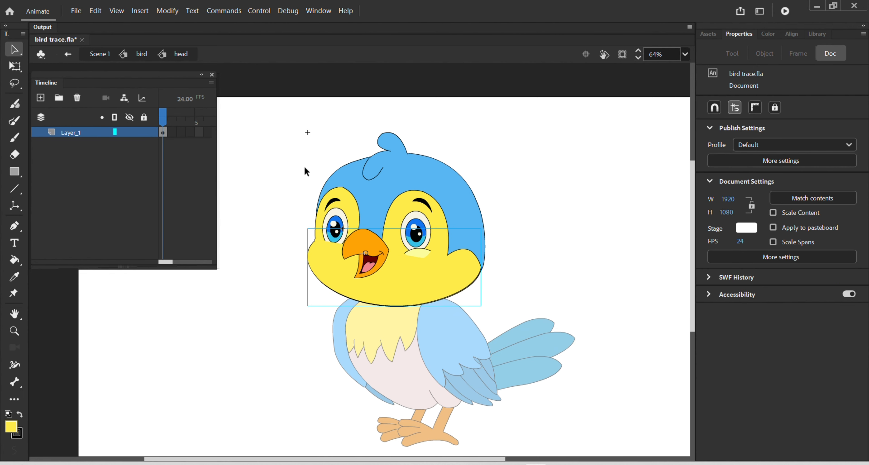
drag(274, 123, 518, 343)
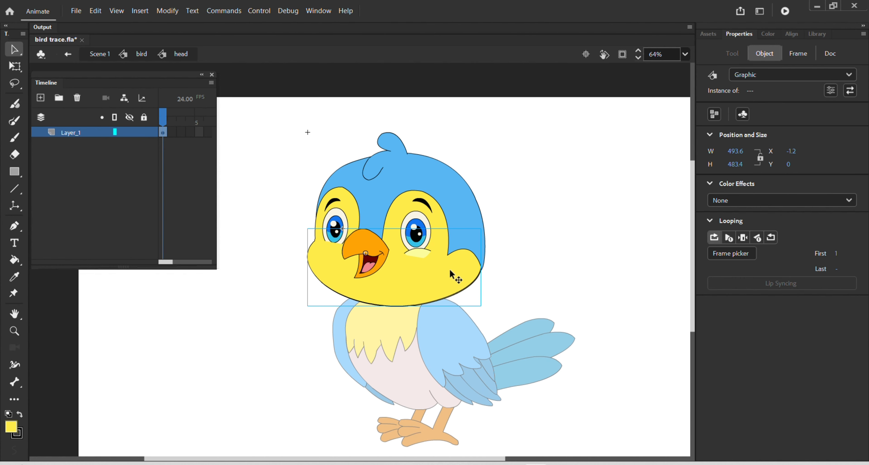
drag(445, 272, 584, 297)
key(ctrl+z)
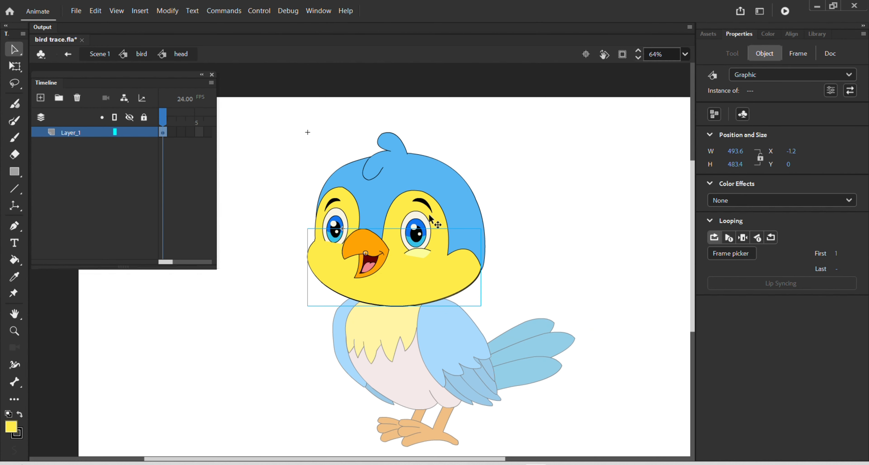
- Select all of the head's symbols together and distribute them to separate layers
double_click(486, 183)
double_click(418, 236)
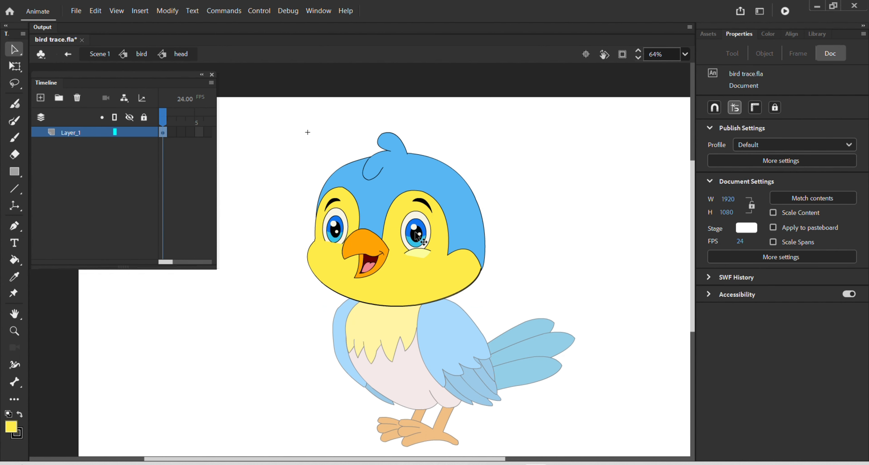
click(418, 236)
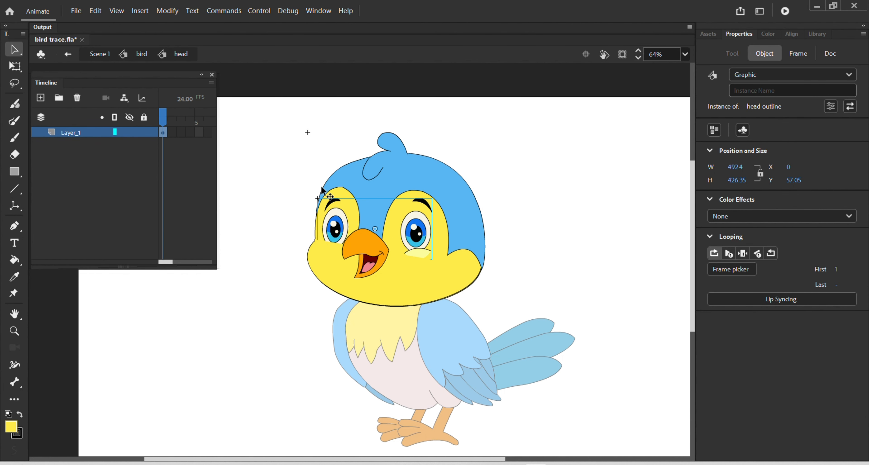
drag(281, 123, 539, 323)
right_click(462, 272)
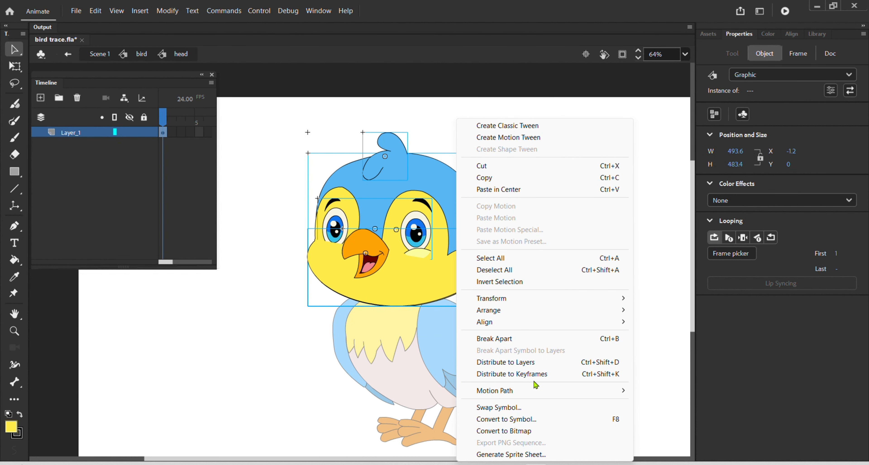
click(501, 362)
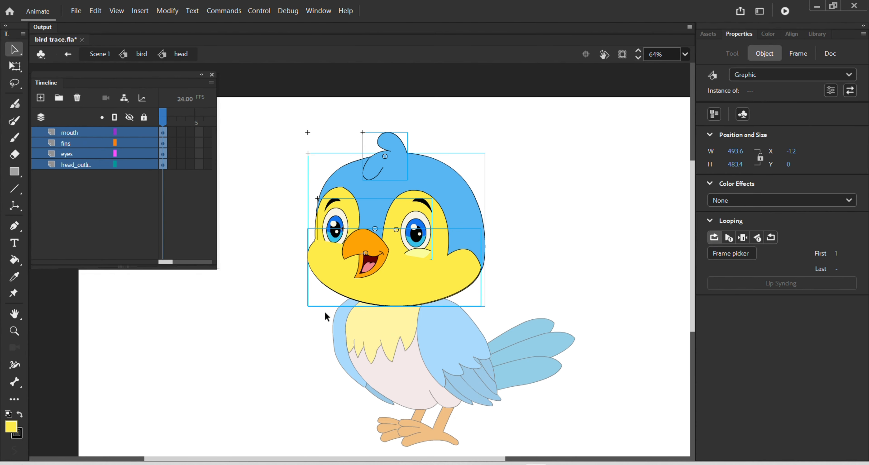
- Select the mouth, fins, eyes and head outline layers one by one to check which artwork each holds
click(76, 204)
click(81, 136)
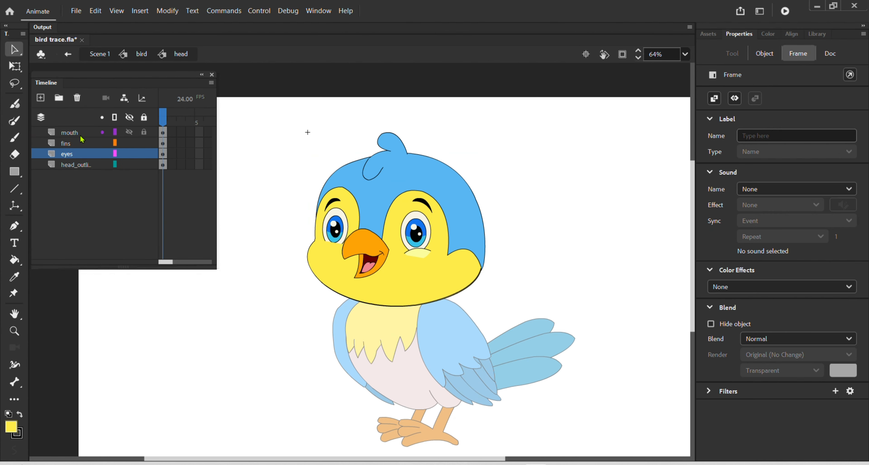
click(80, 144)
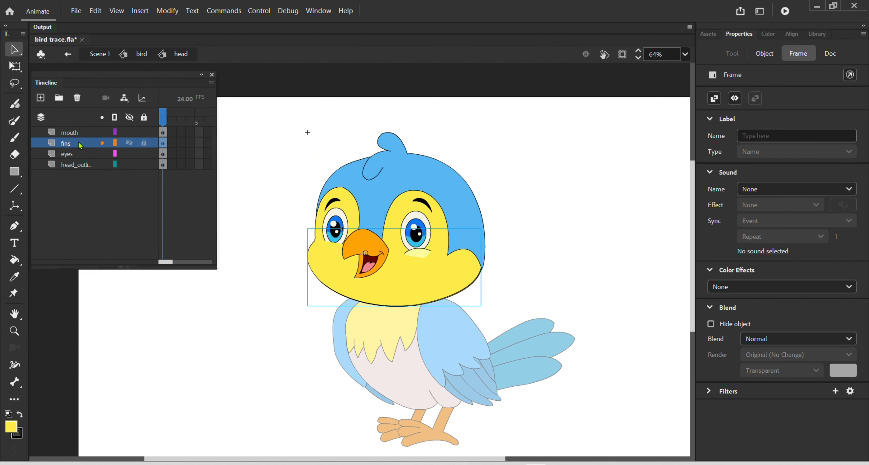
click(80, 153)
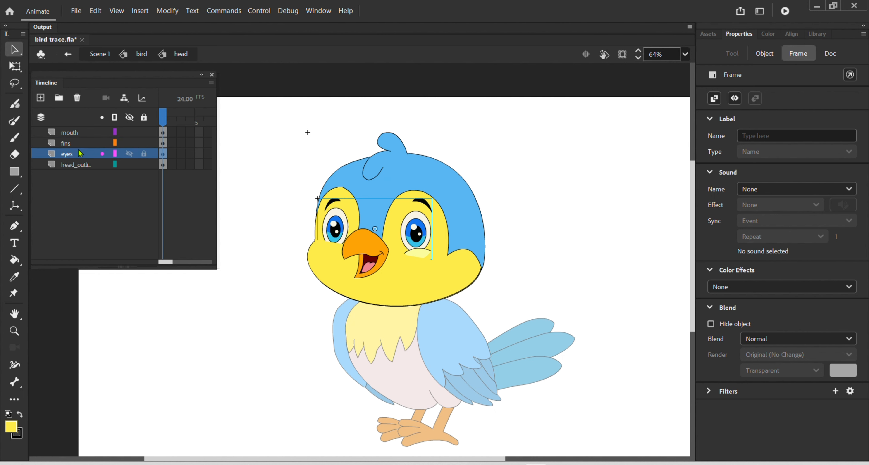
click(82, 165)
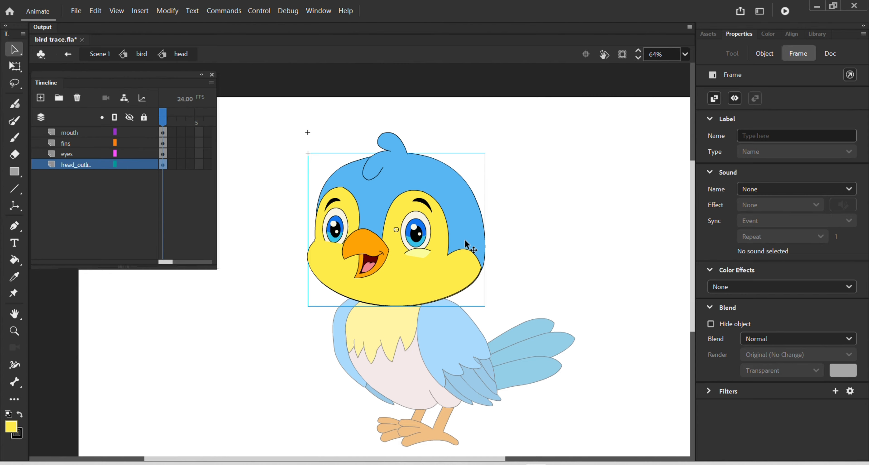
click(509, 229)
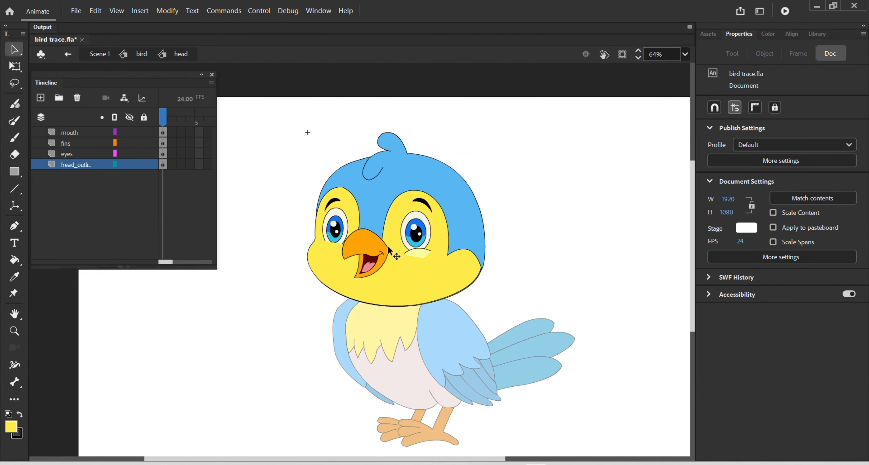
- Open the fins symbol and convert the upper crest feather into a graphic symbol named "fin1"
scroll(385, 152, up, 4)
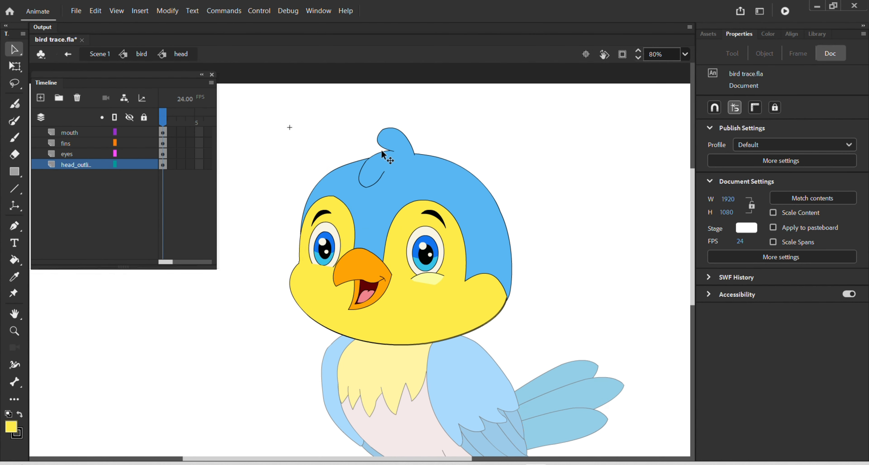
click(394, 141)
double_click(390, 142)
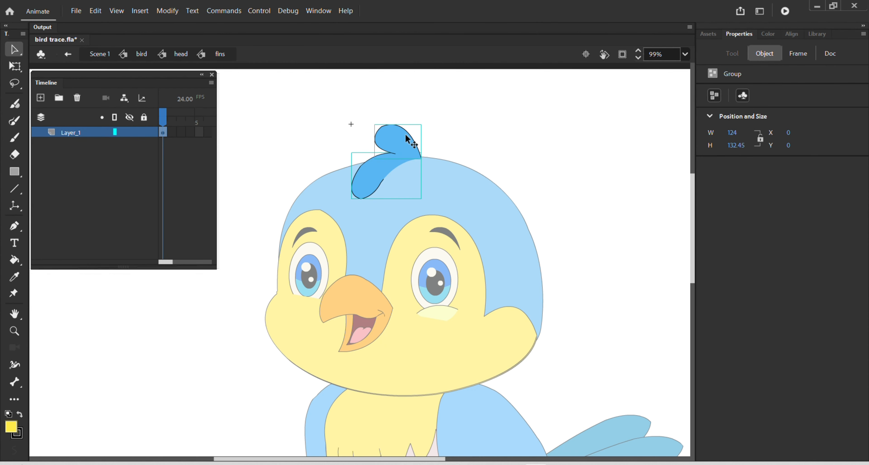
click(505, 141)
click(388, 130)
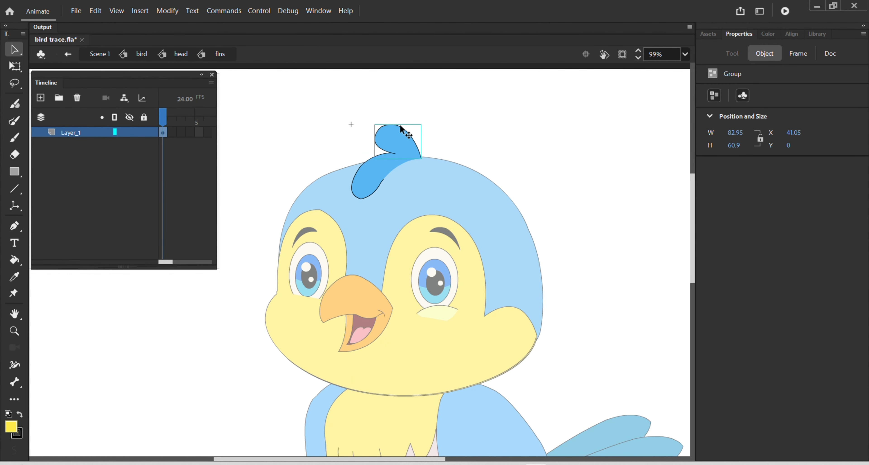
click(377, 168)
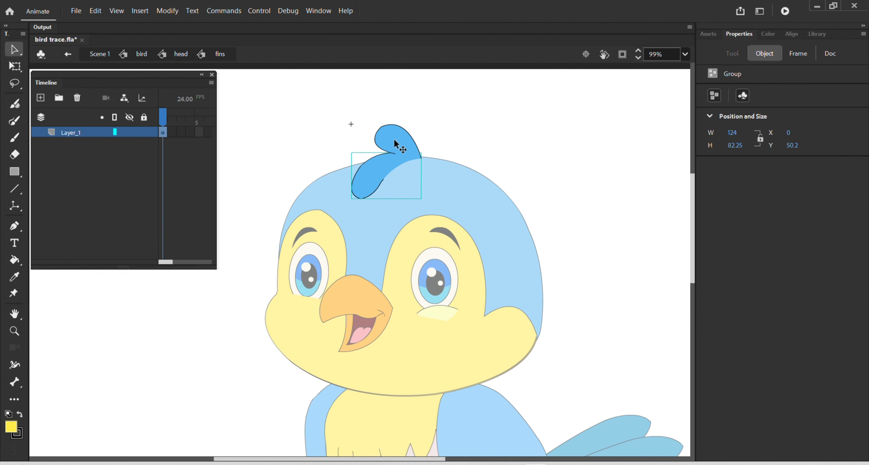
click(395, 144)
key(F8)
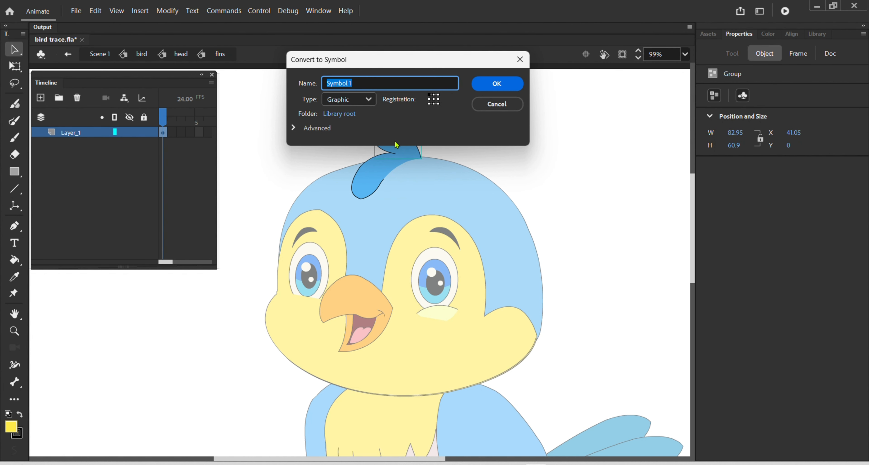
text(fin1)
key(Return)
- Convert the lower crest feather into a graphic symbol named "fin 2"
click(368, 173)
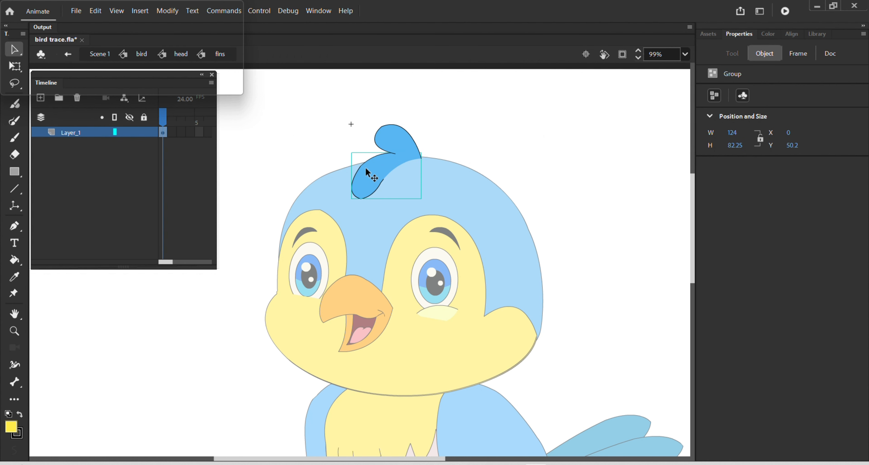
key(F8)
text(fin)
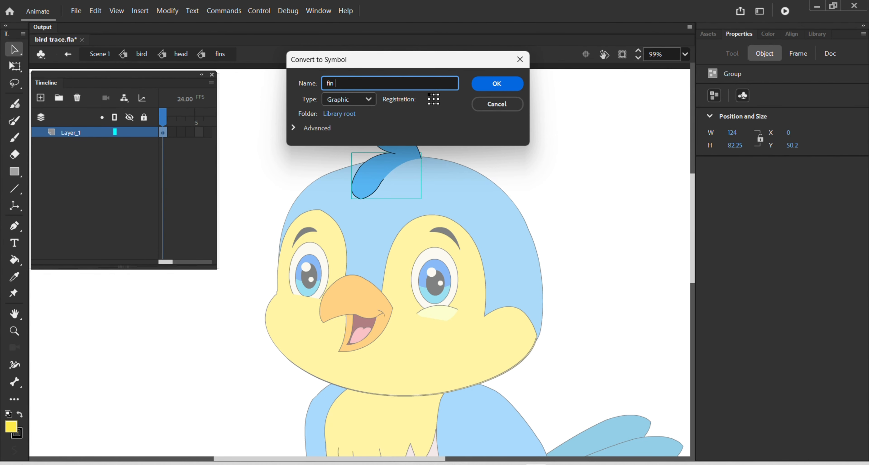
text( 2)
key(Return)
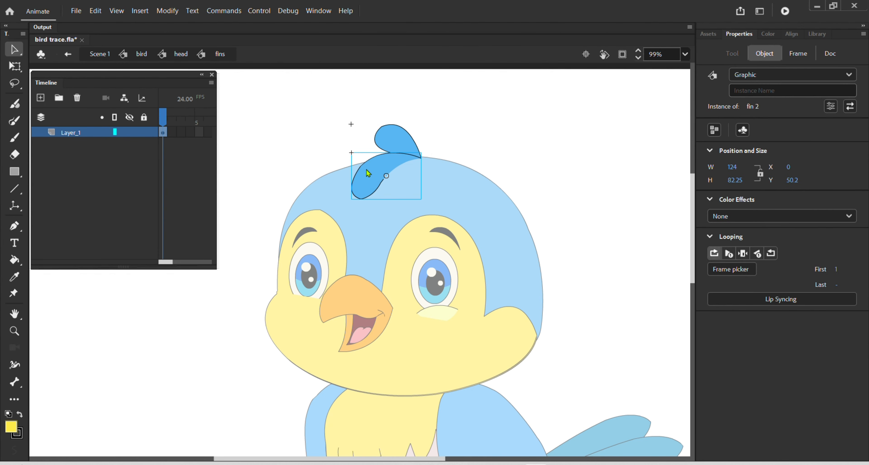
- Distribute the two crest feather symbols to separate layers and return to the head symbol
drag(329, 114, 447, 193)
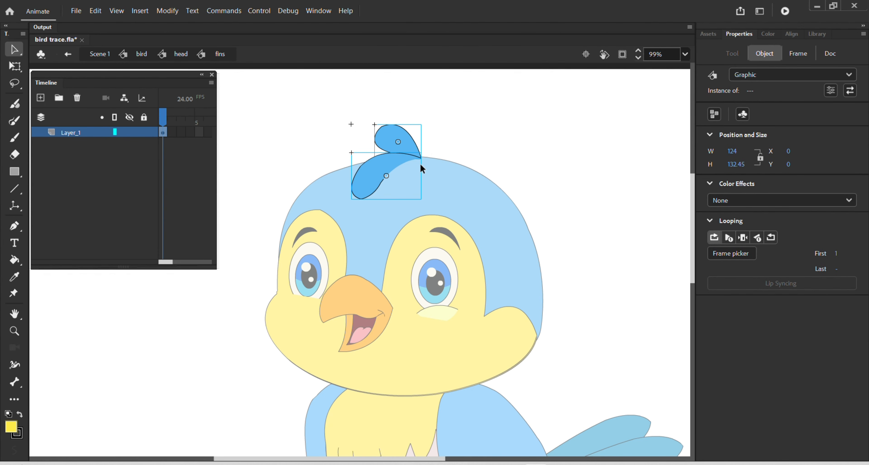
right_click(410, 161)
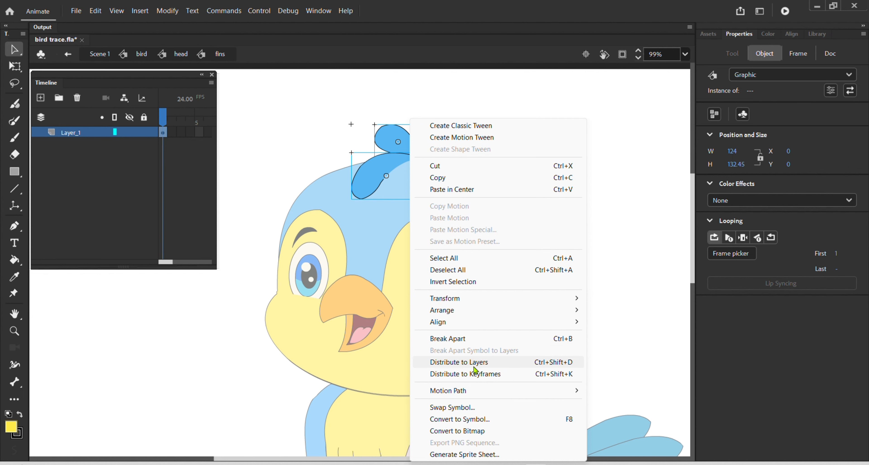
click(459, 363)
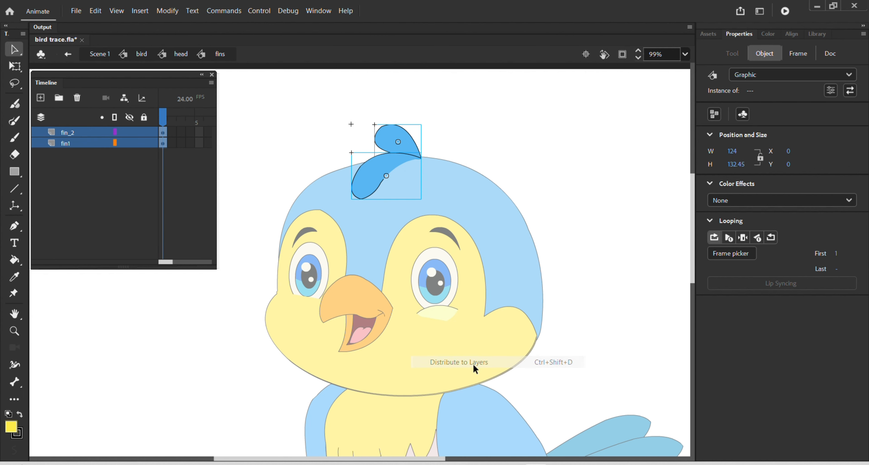
double_click(525, 146)
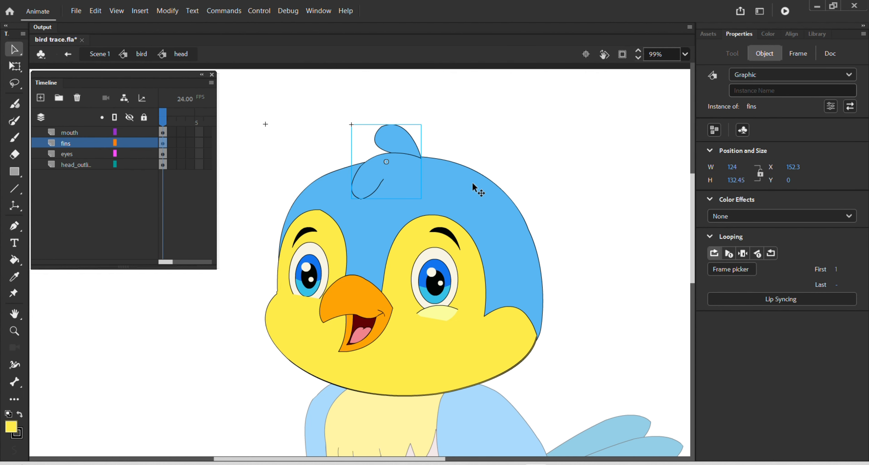
- Open the head outline symbol and convert the yellow face group into a graphic symbol named "yellow part"
double_click(464, 204)
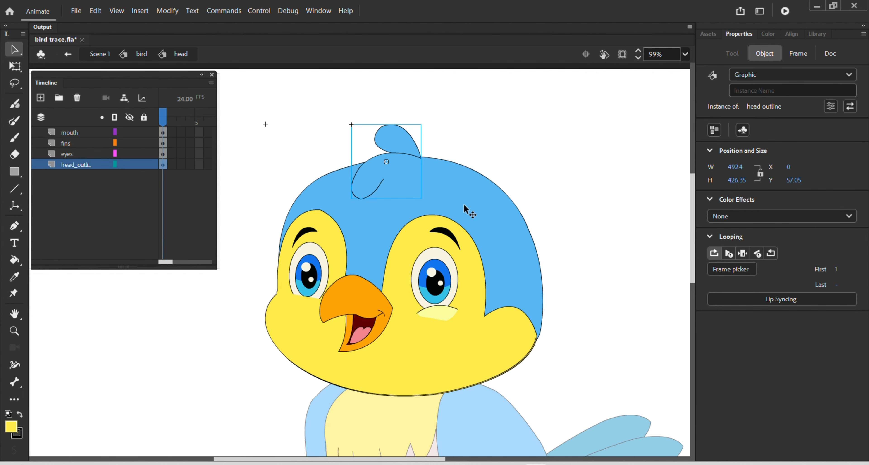
double_click(433, 182)
double_click(533, 172)
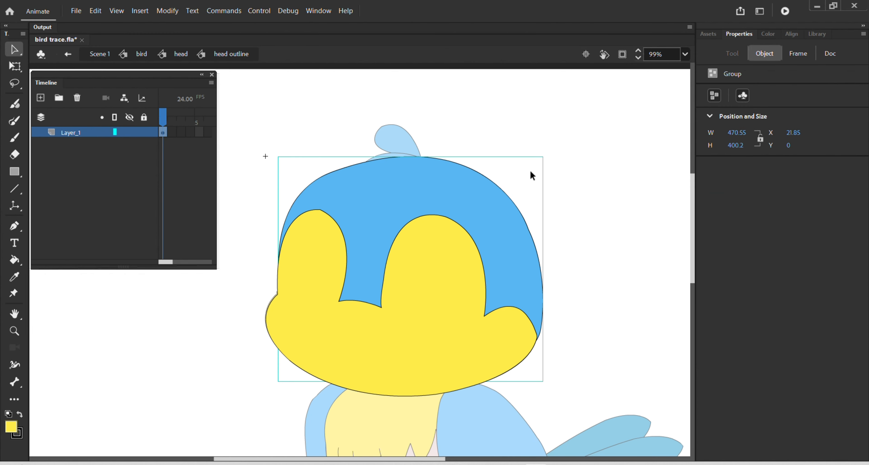
double_click(390, 285)
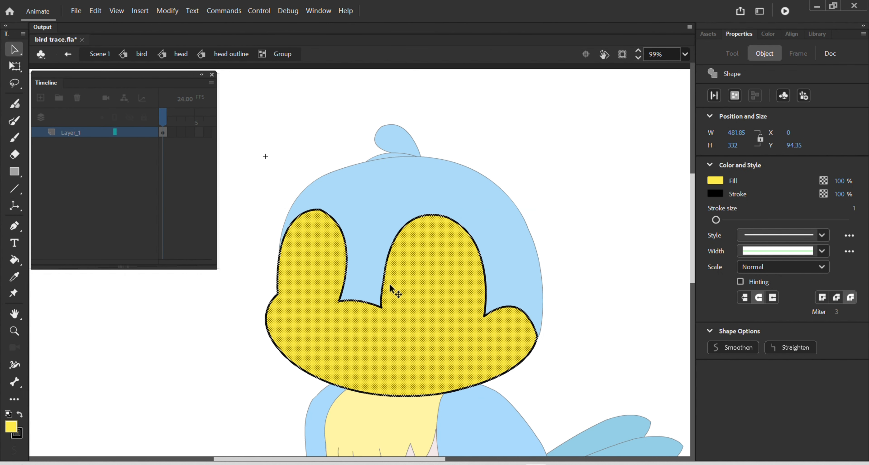
double_click(615, 183)
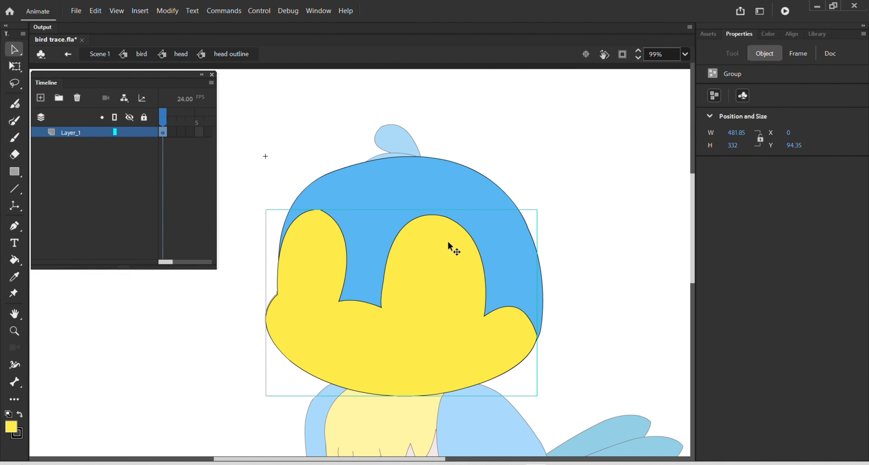
key(F8)
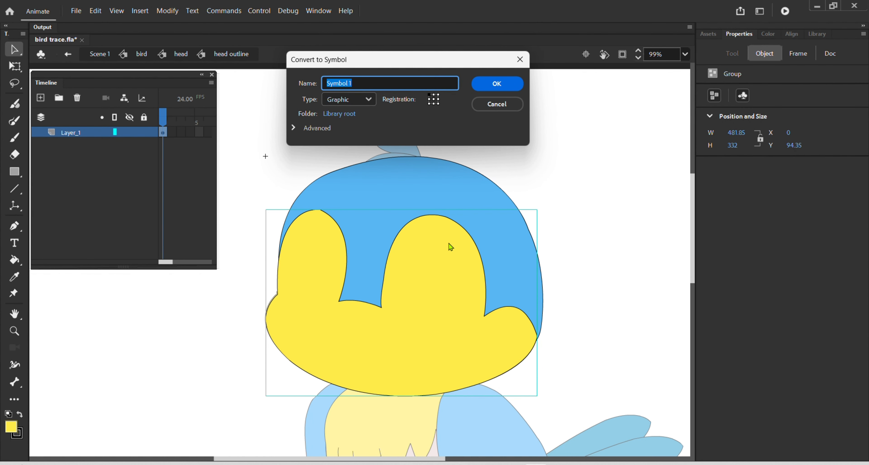
text(yellow part)
key(Return)
- Convert the blue head shape into a graphic symbol named "blue part" and send it behind the yellow face
click(429, 194)
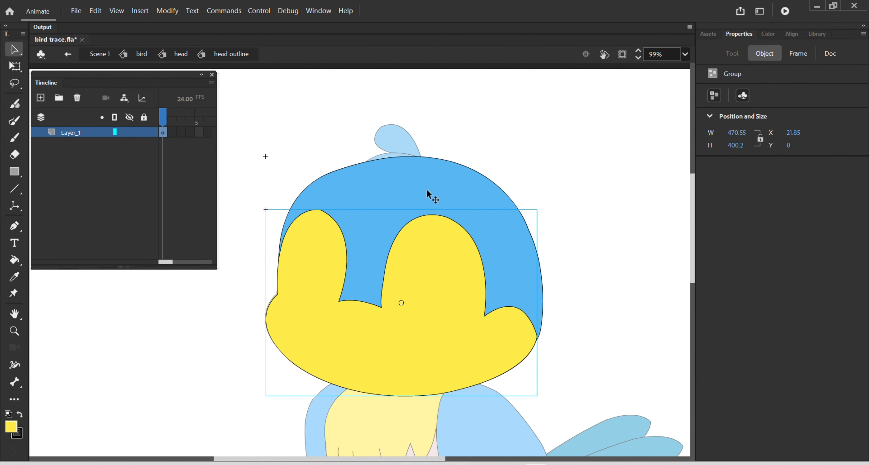
key(F8)
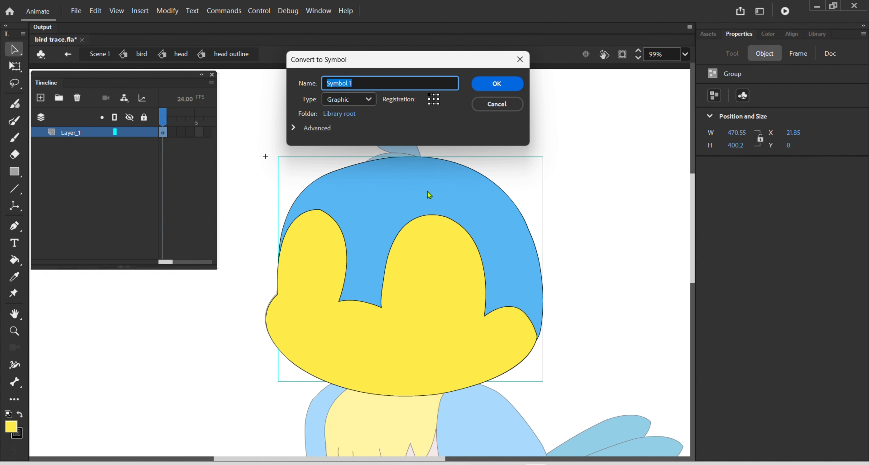
text(blue part)
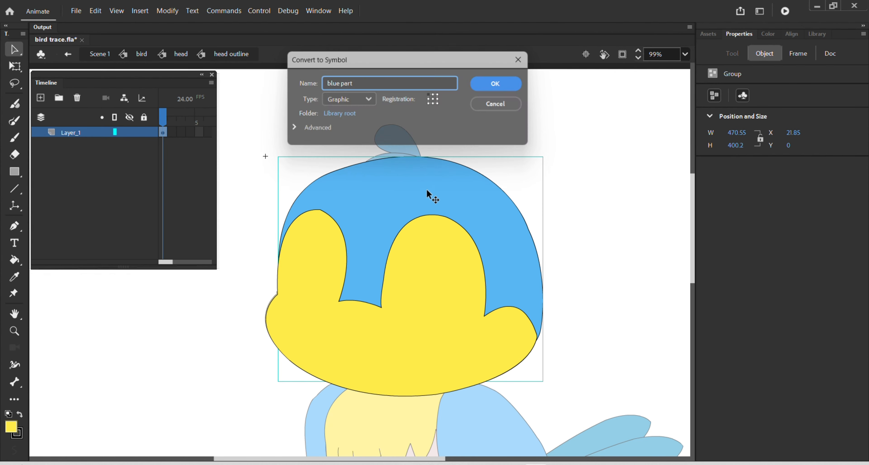
key(Return)
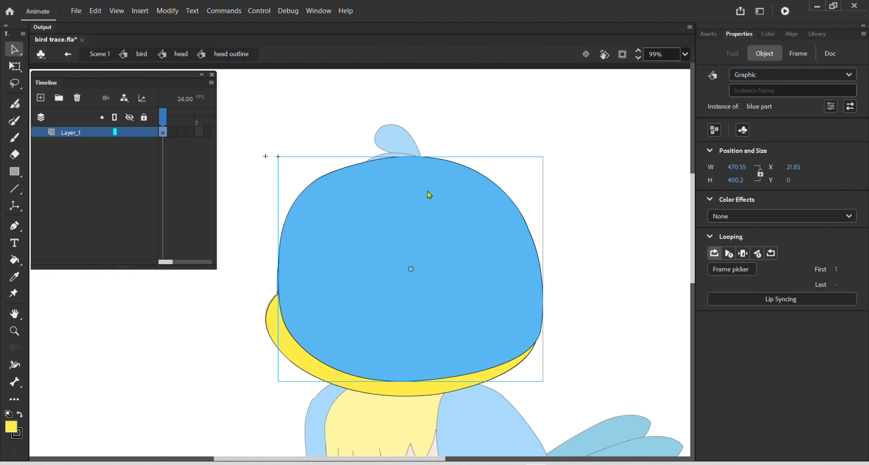
key(ctrl+shift+Down)
- Distribute the yellow and blue head parts to separate layers and return to the head symbol
scroll(424, 193, down, 2)
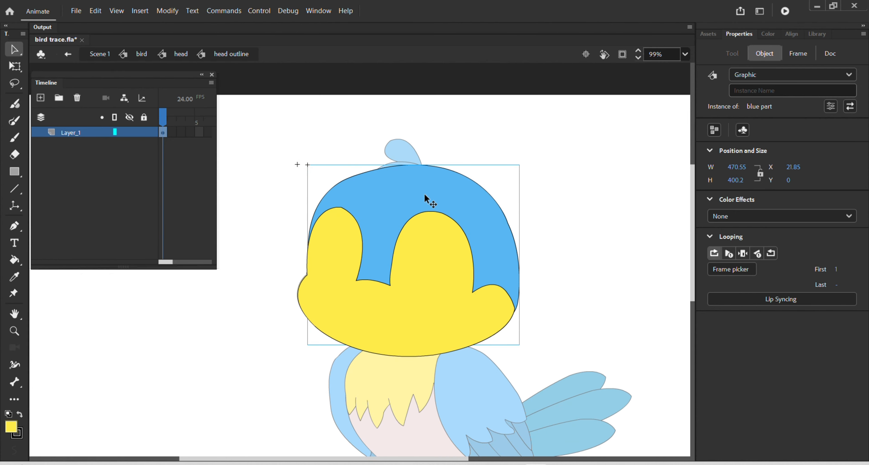
drag(288, 197, 491, 341)
right_click(446, 291)
click(529, 364)
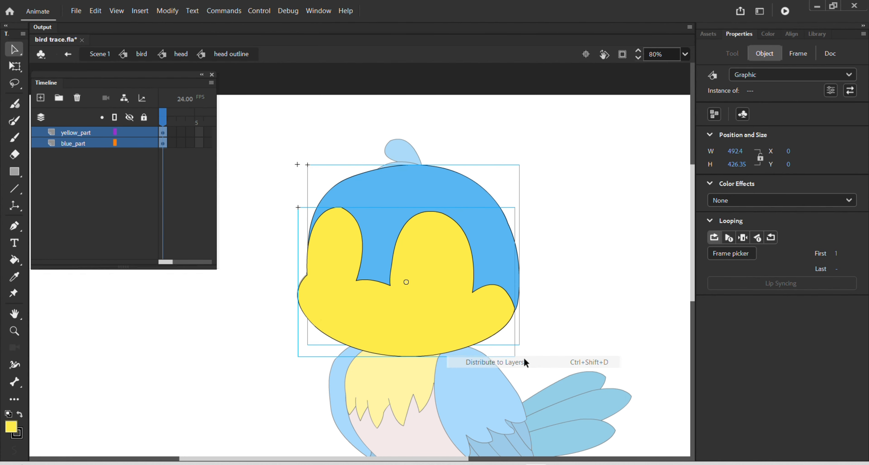
double_click(535, 227)
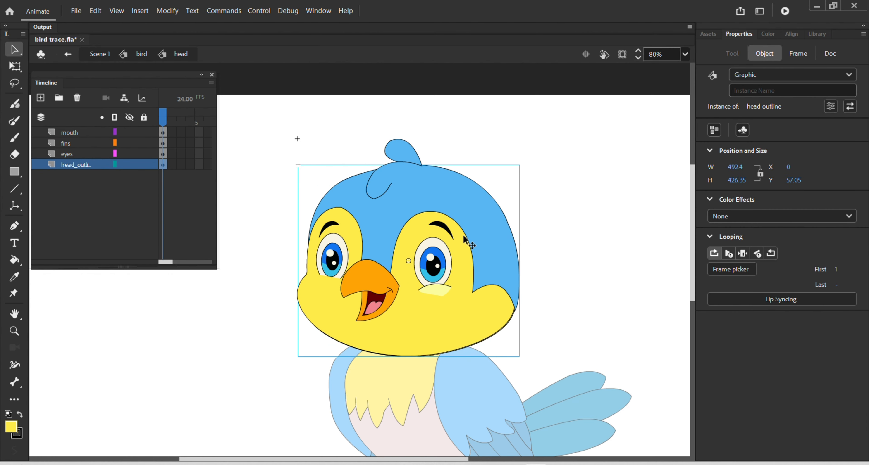
- Open the mouth symbol and move the tongue group into the dark red mouth interior group, keeping its position
click(387, 309)
double_click(388, 310)
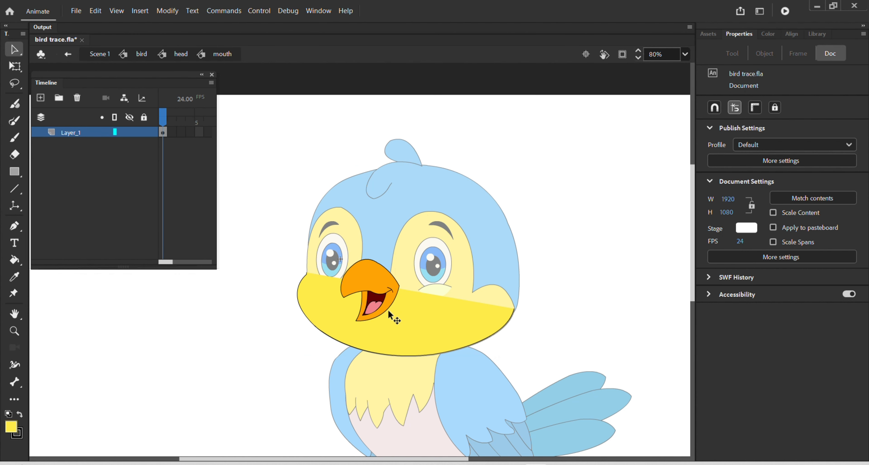
scroll(388, 309, up, 5)
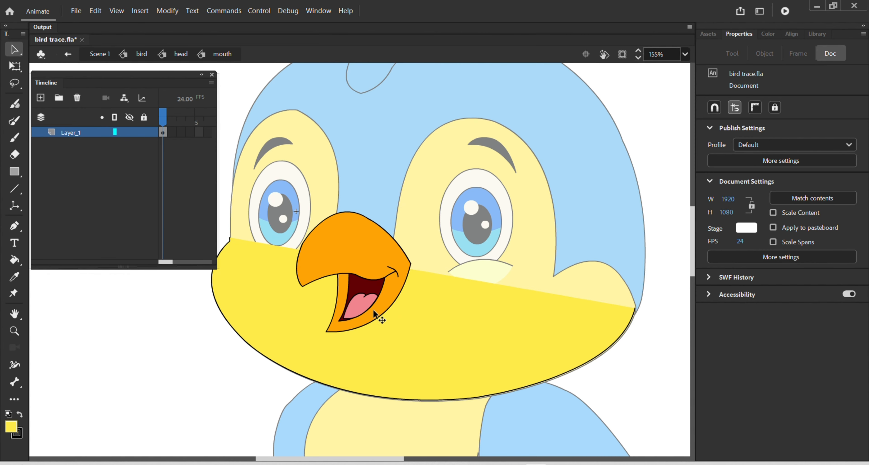
click(359, 306)
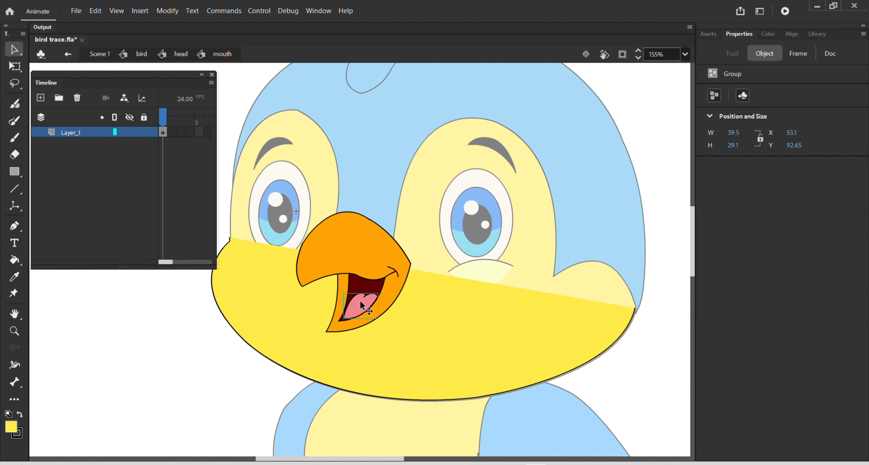
key(Delete)
double_click(362, 306)
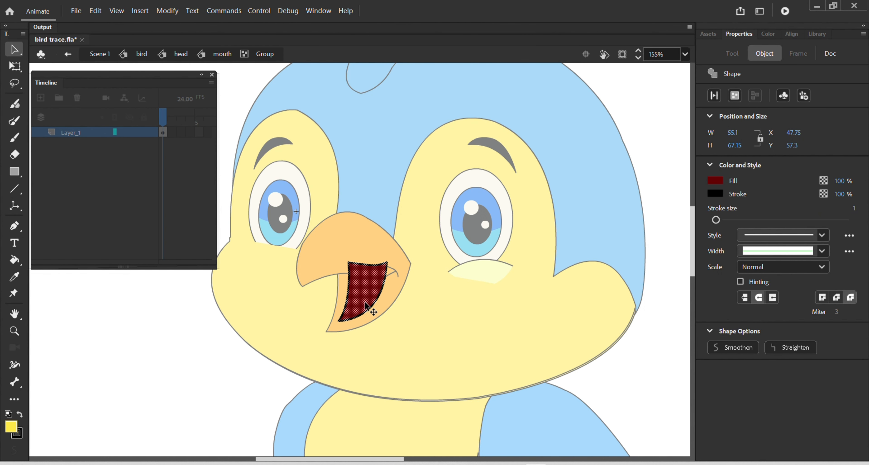
click(396, 315)
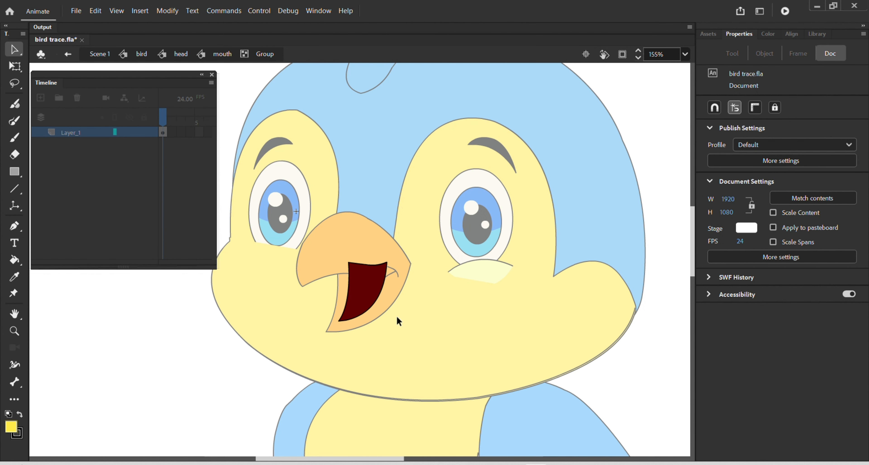
double_click(396, 316)
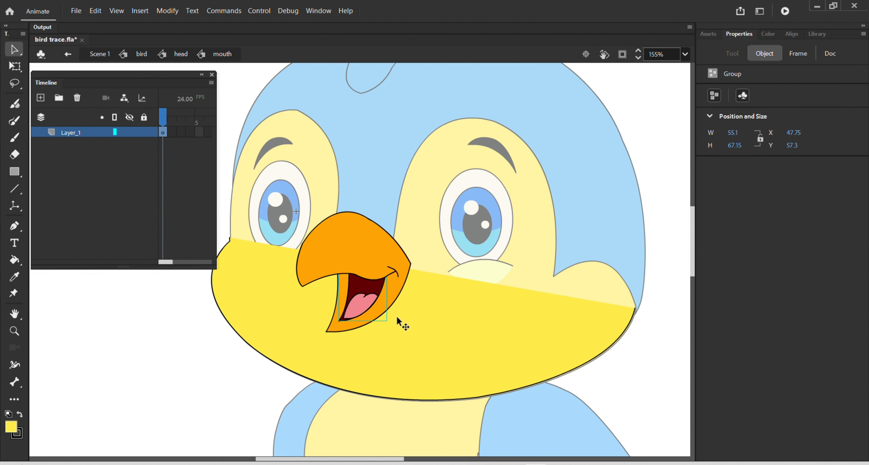
- Move the mouth interior group with its tongue into the lower beak group at the same position
drag(354, 275, 597, 236)
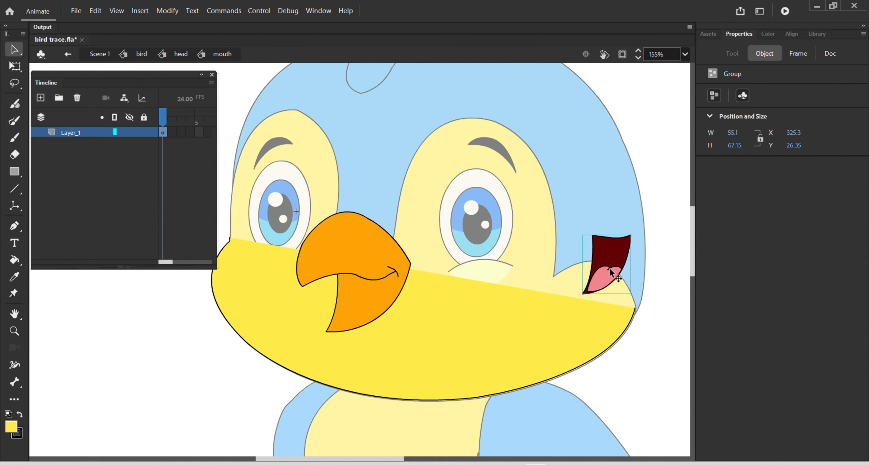
key(ctrl+z)
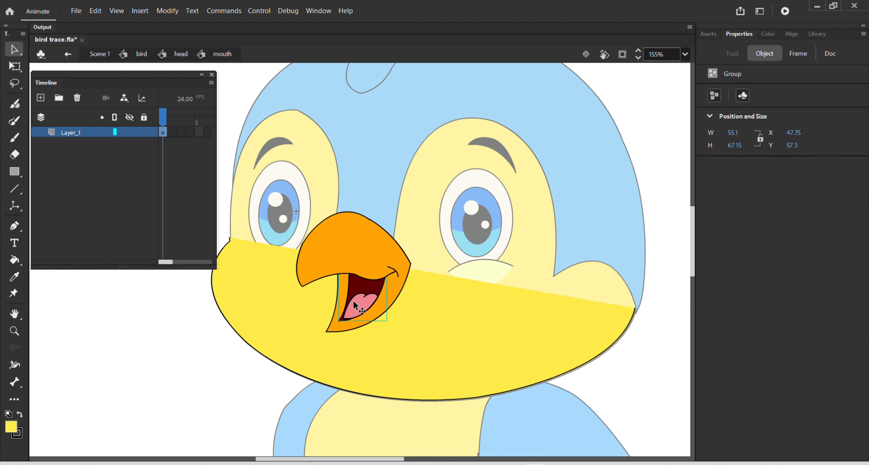
key(Delete)
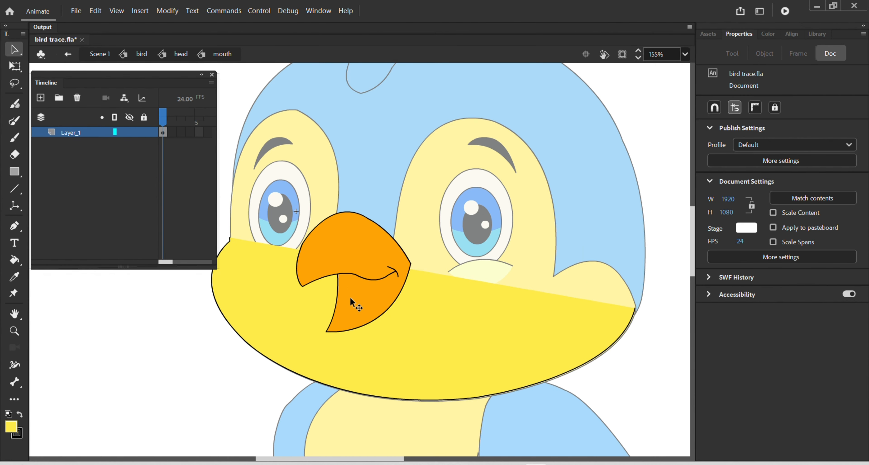
double_click(355, 300)
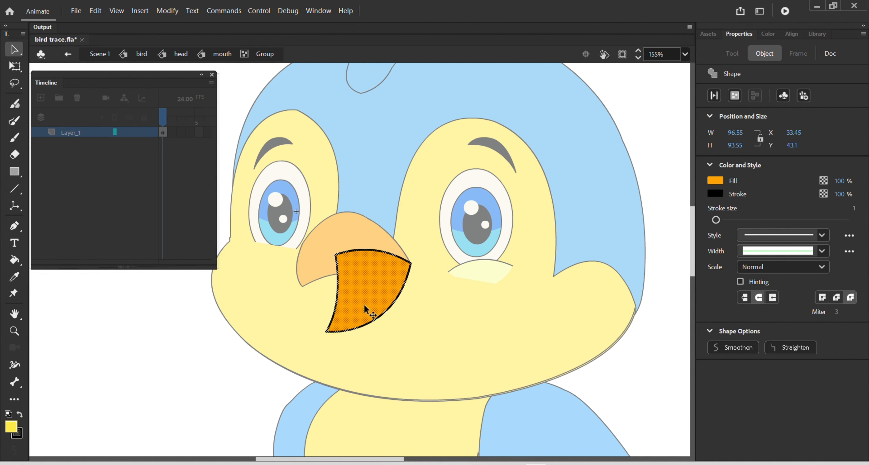
click(416, 319)
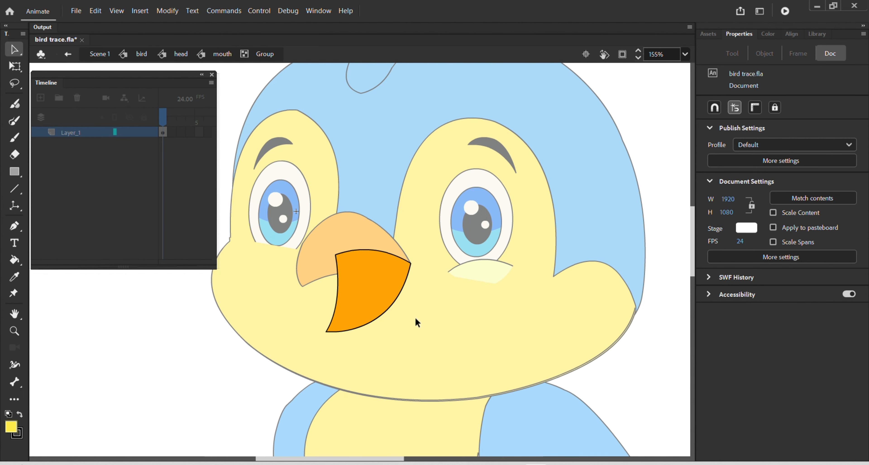
key(ctrl+shift+v)
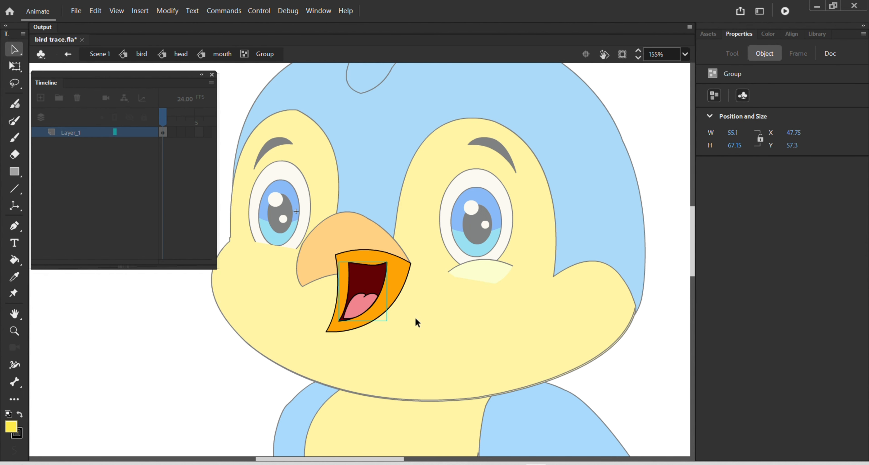
click(415, 317)
double_click(415, 319)
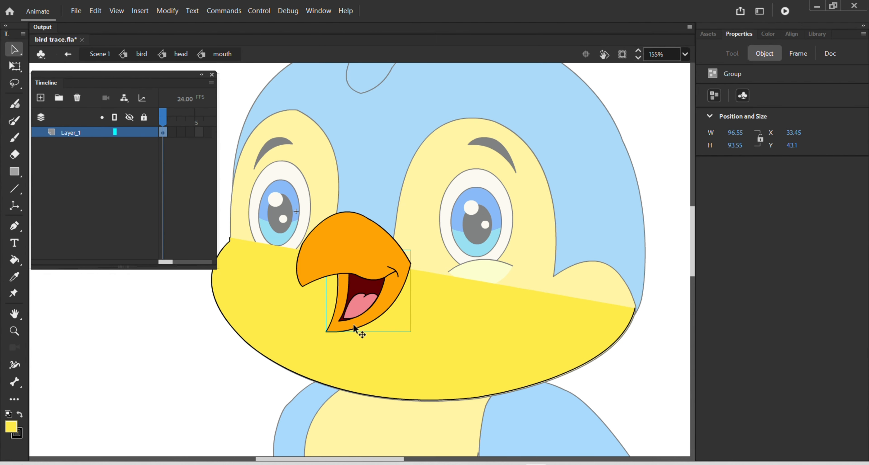
- Try moving the mouth interior within the lower beak group, undo the move and return to the mouth symbol
double_click(360, 310)
click(360, 312)
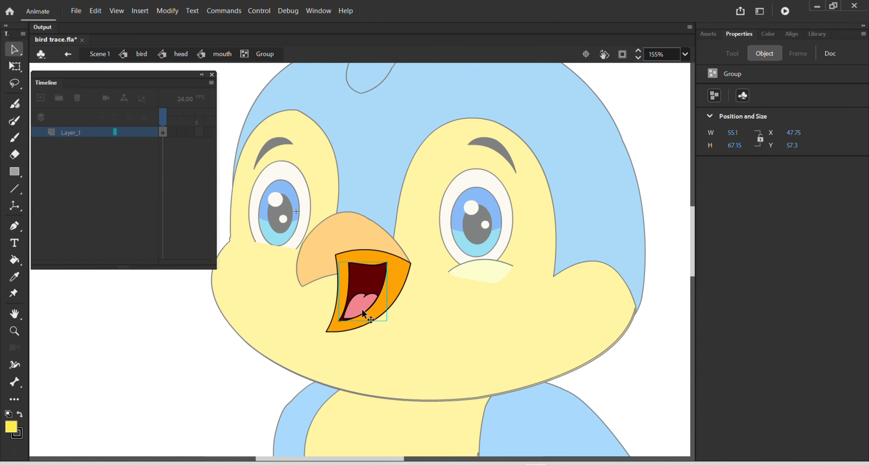
drag(362, 310, 442, 324)
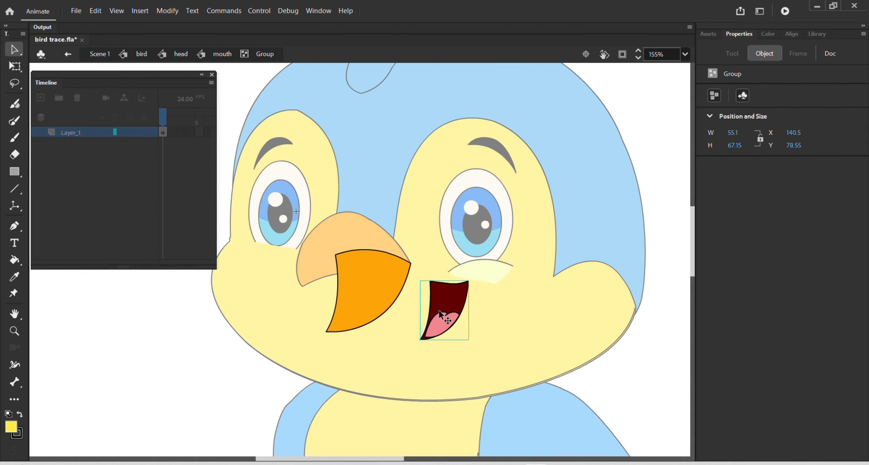
key(ctrl+z)
double_click(452, 301)
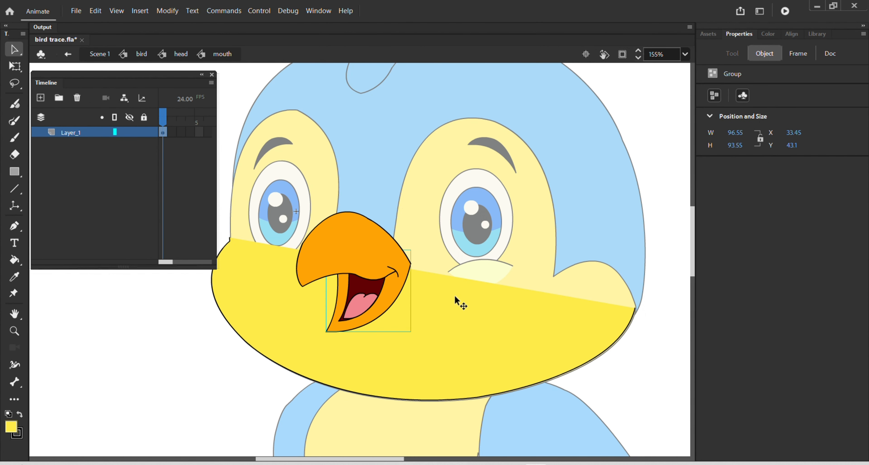
- Return to the head symbol, try moving the whole mouth, undo the move and reopen the mouth symbol
scroll(442, 299, down, 2)
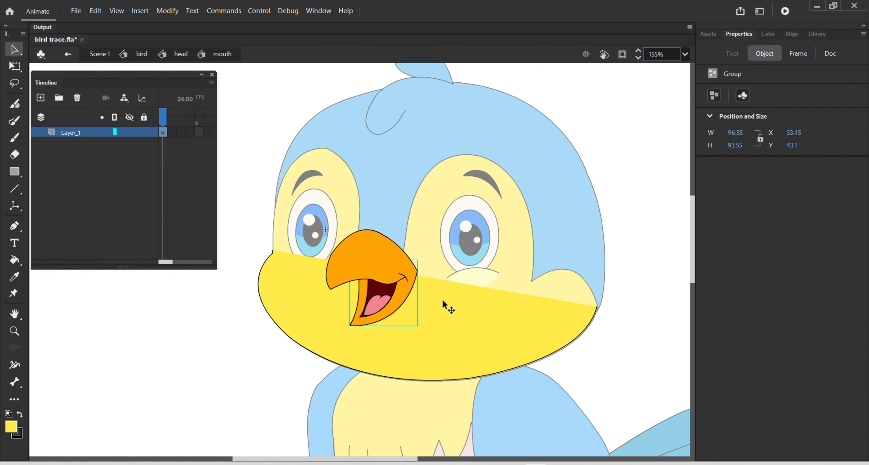
double_click(170, 388)
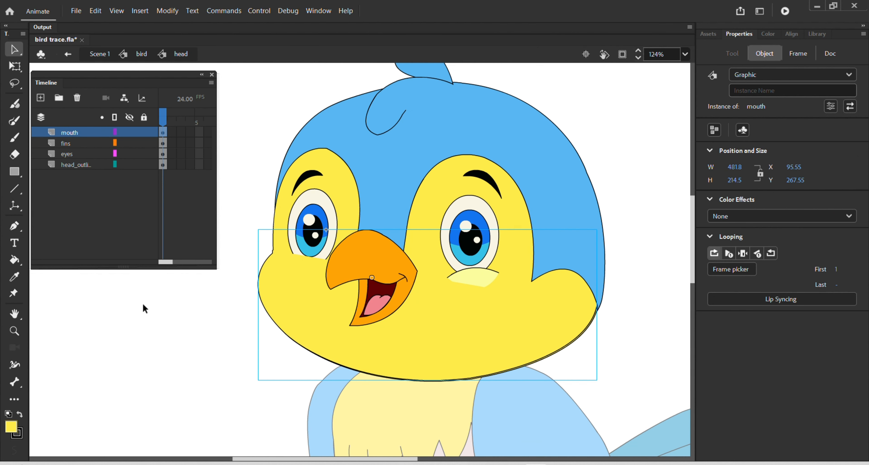
drag(427, 329, 314, 385)
key(ctrl+z)
double_click(378, 328)
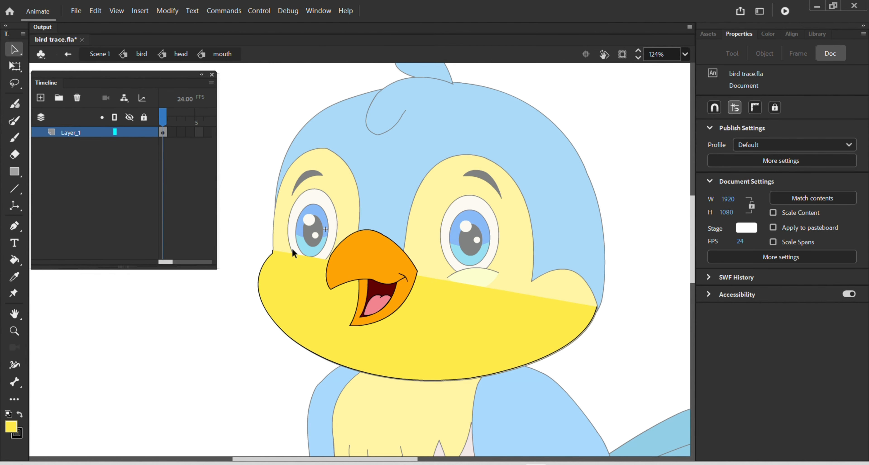
- Convert the yellow lower face and all beak pieces together into a graphic symbol named "mouth 2"
mouse_move(245, 202)
mouse_down()
mouse_move(524, 382)
mouse_move(621, 418)
mouse_up()
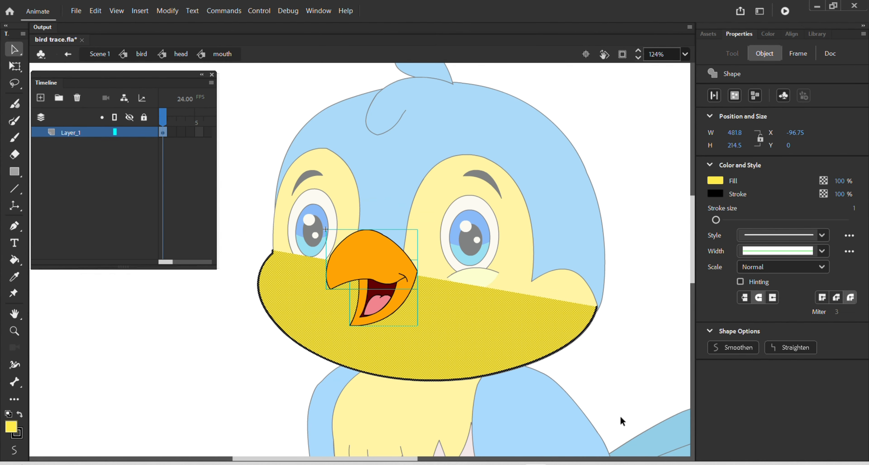
key(F8)
text(mou)
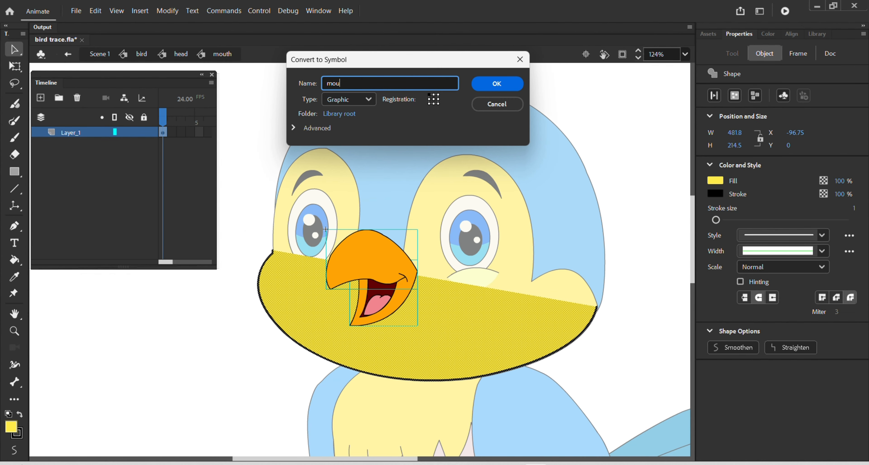
text(th 2)
key(Return)
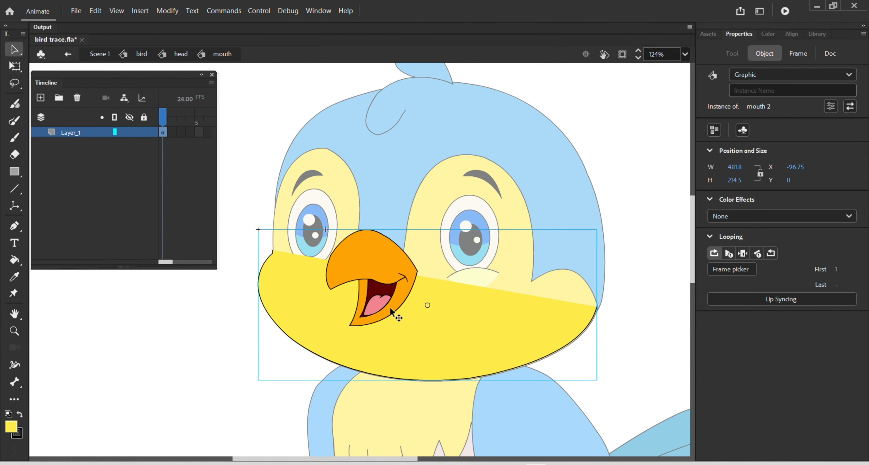
- Distribute the "mouth 2" symbol to its own layer and open it for editing
right_click(386, 279)
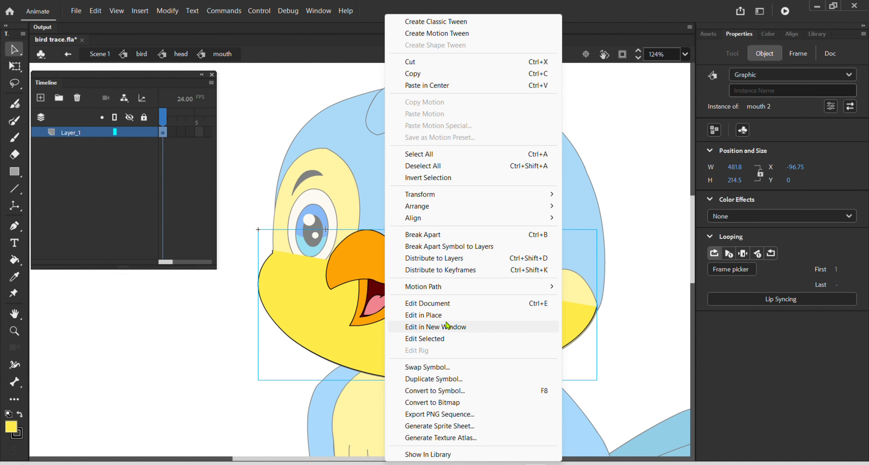
click(461, 264)
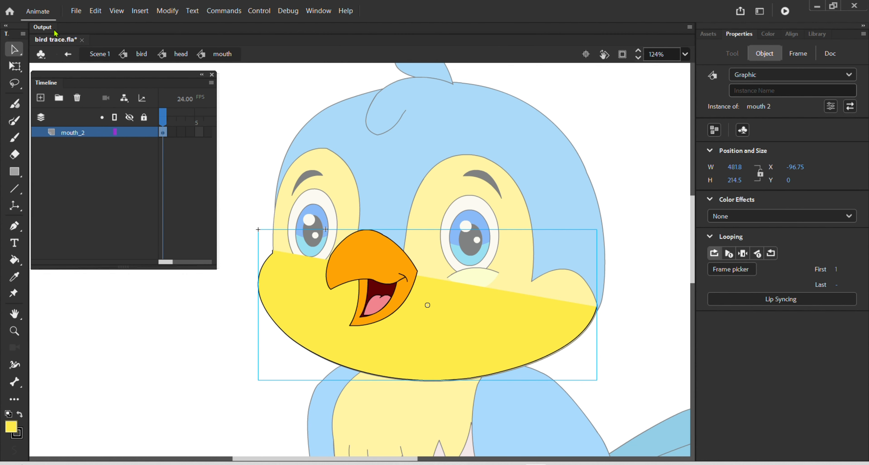
double_click(427, 329)
click(614, 154)
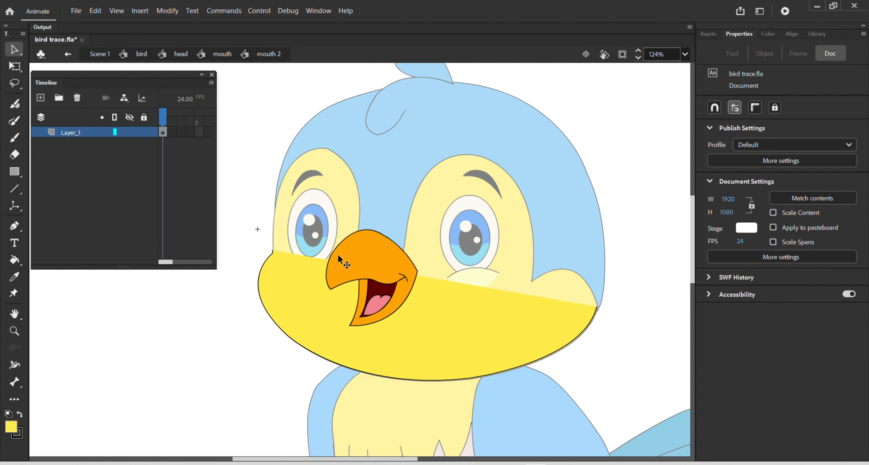
click(352, 248)
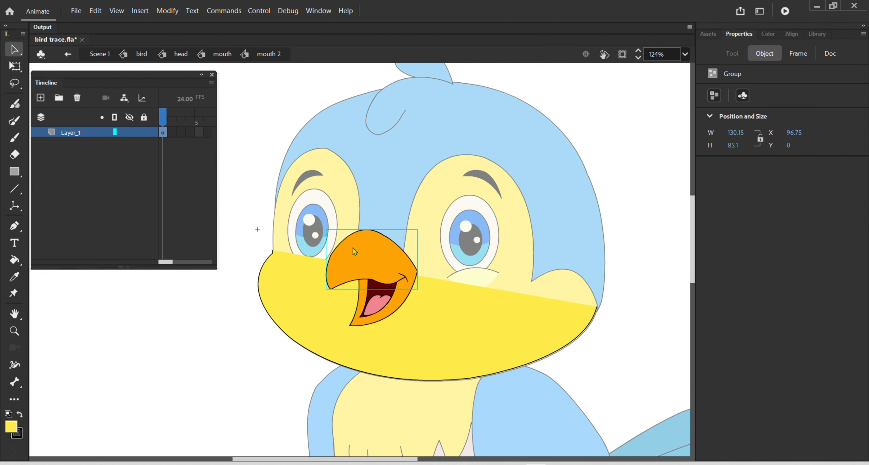
key(F8)
text(up)
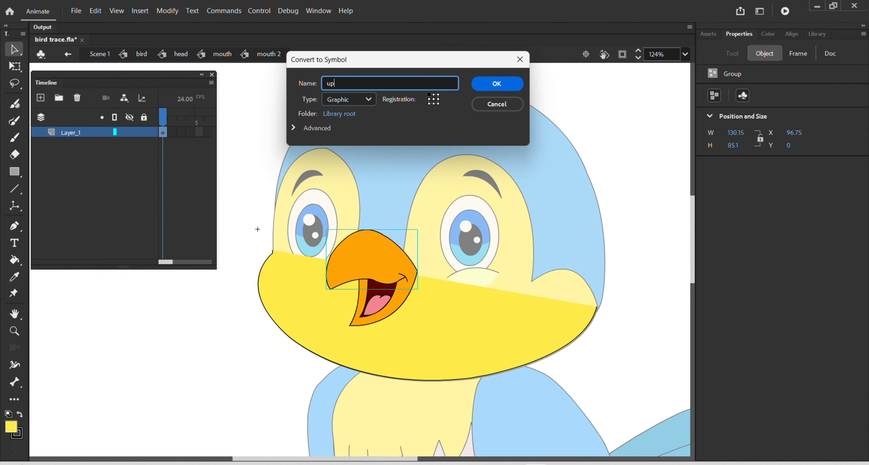
text(per mouth)
click(526, 65)
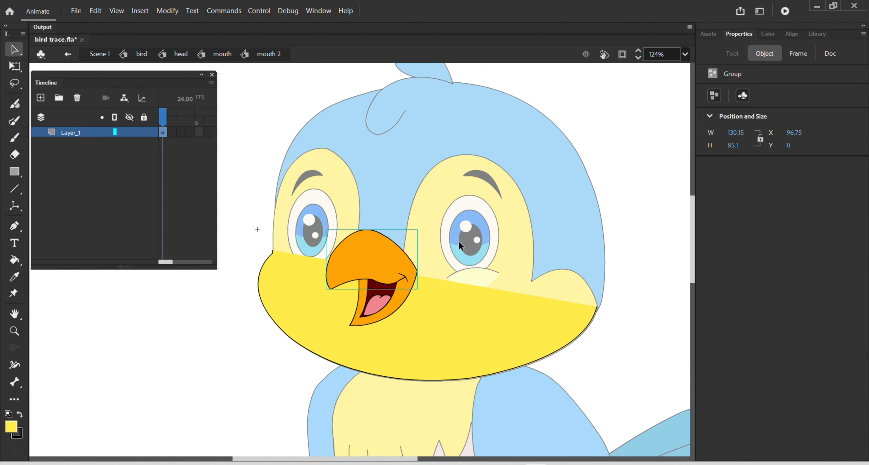
- Convert the yellow lower face shape into a graphic symbol named "chin" and send it behind the beak pieces
click(498, 363)
double_click(465, 352)
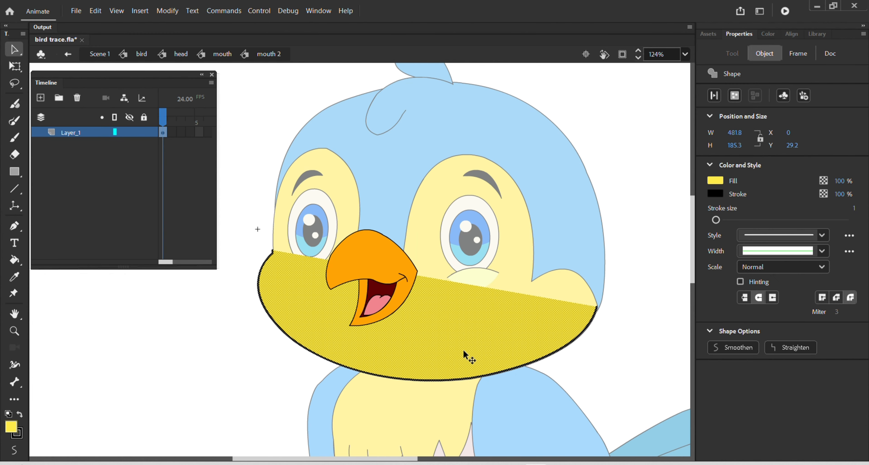
key(F8)
text(chin)
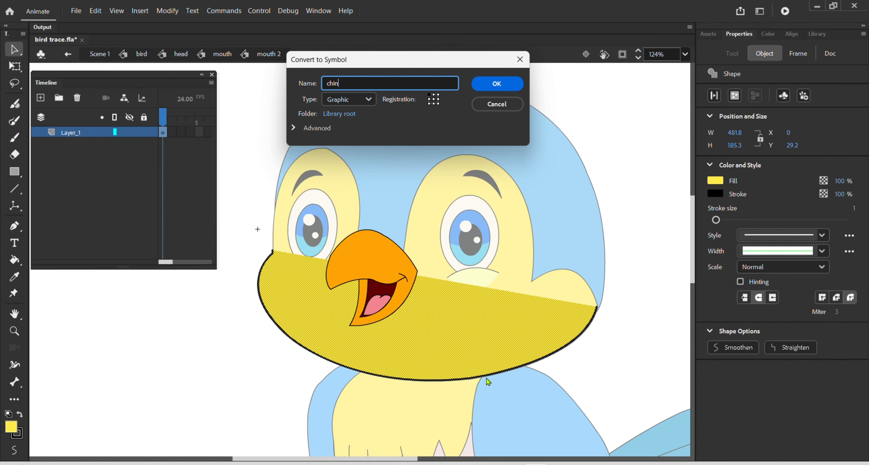
key(Return)
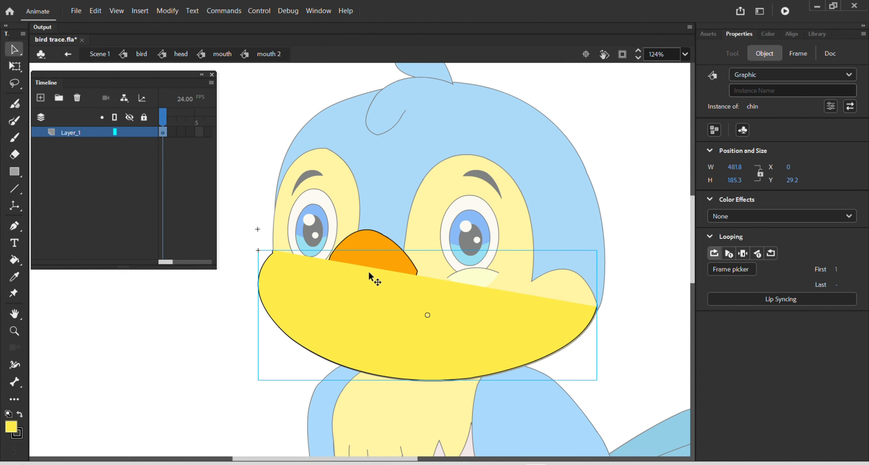
key(ctrl+Down)
key(ctrl+Down)
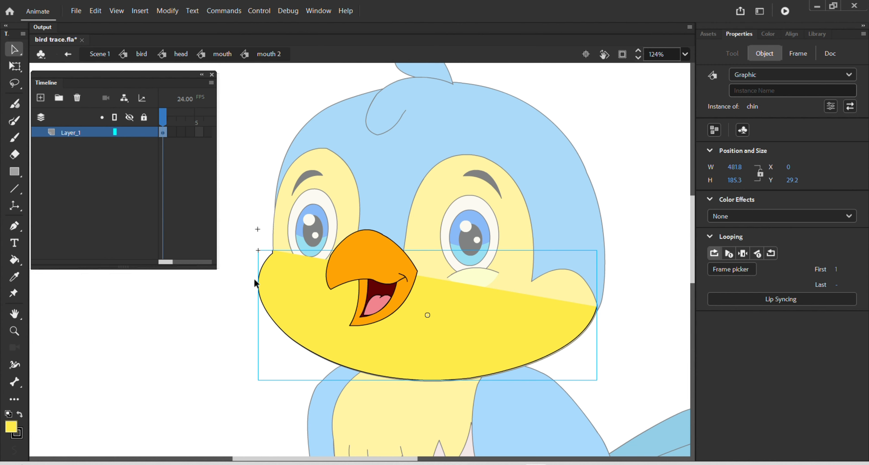
- Combine the upper beak and the lower beak pieces into a single group
click(388, 273)
click(388, 273)
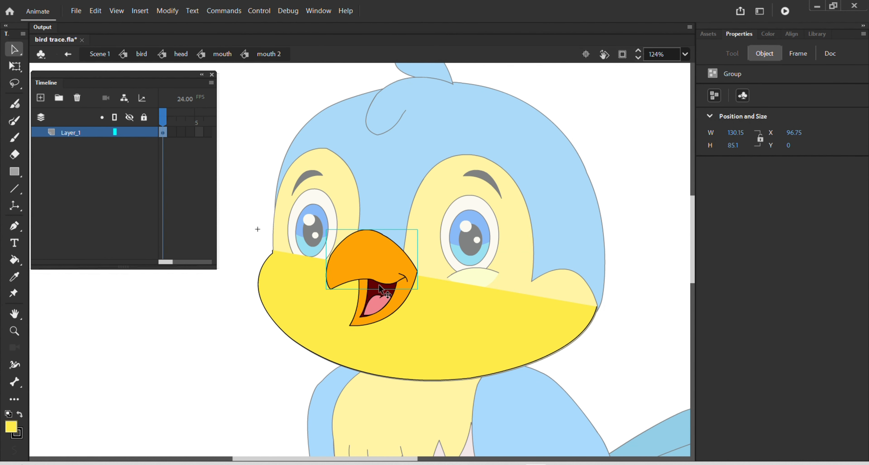
drag(388, 286, 654, 227)
key(ctrl+z)
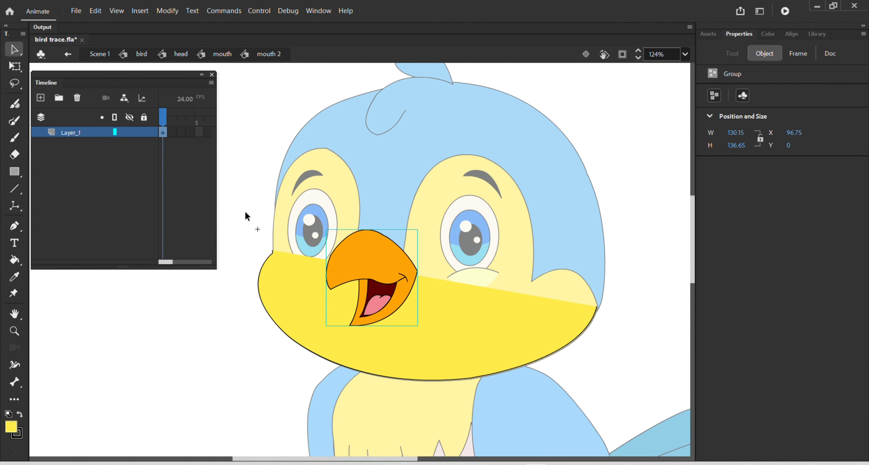
- Distribute the chin symbol and the beak group to separate layers inside the "mouth 2" symbol
drag(246, 214, 722, 438)
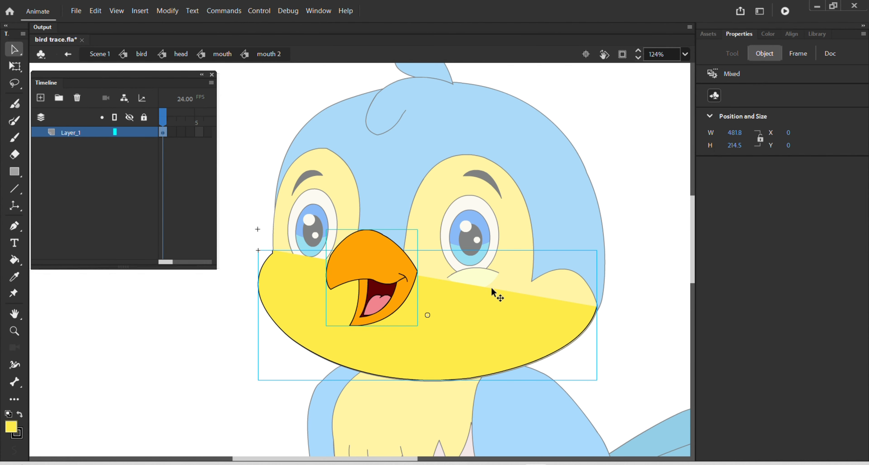
right_click(468, 353)
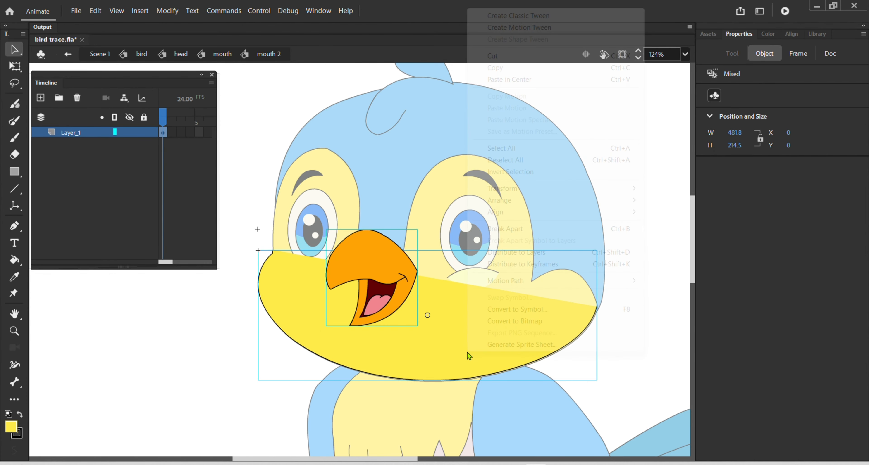
click(538, 252)
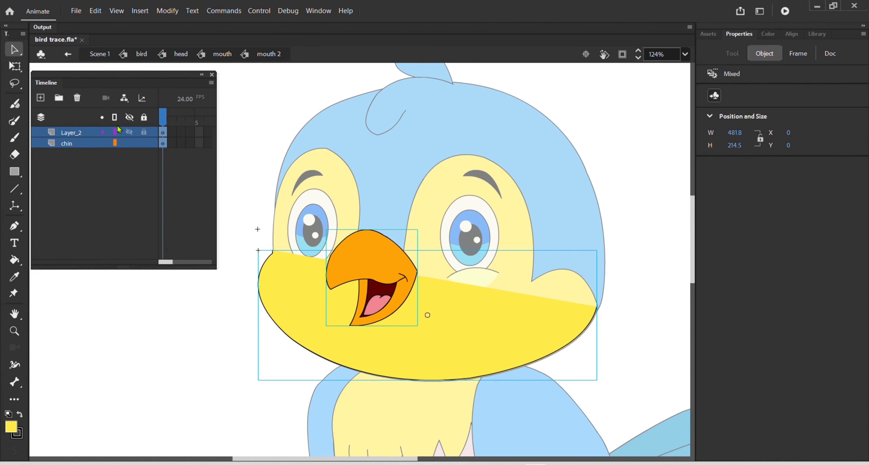
- Rename the layer holding the beak group as "choch"
click(75, 144)
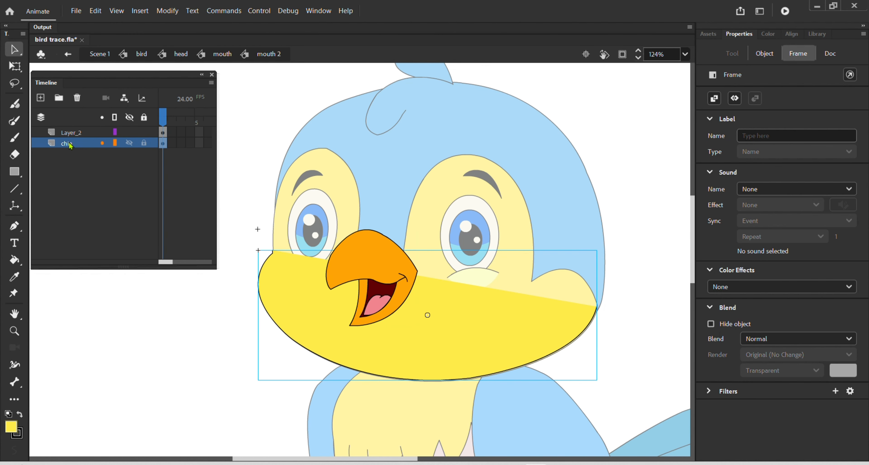
click(77, 135)
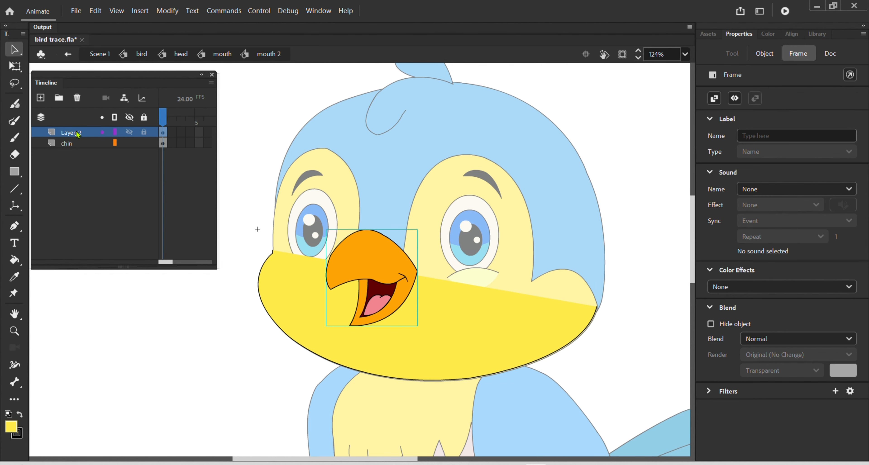
double_click(77, 133)
text(mout)
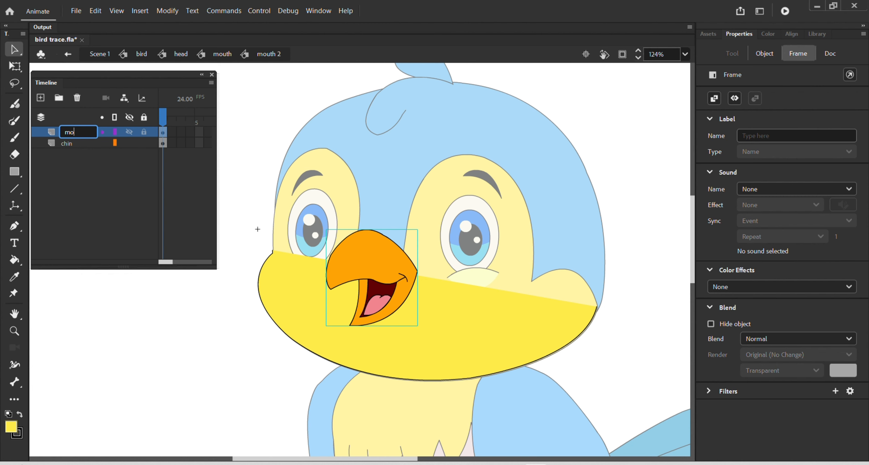
key(BackSpace)
key(BackSpace)
key(BackSpace)
key(BackSpace)
text(choch)
key(Return)
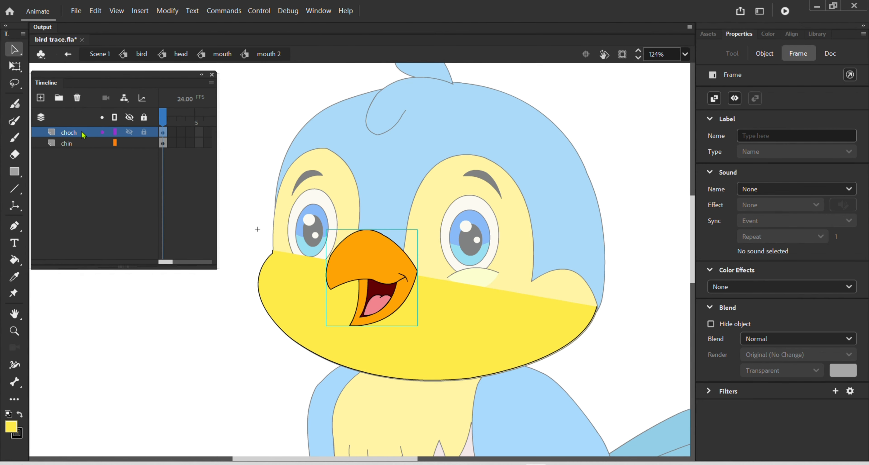
- Exit the nested "mouth 2", "mouth" and "head" symbols to return to the "bird" symbol's layers
scroll(416, 312, down, 5)
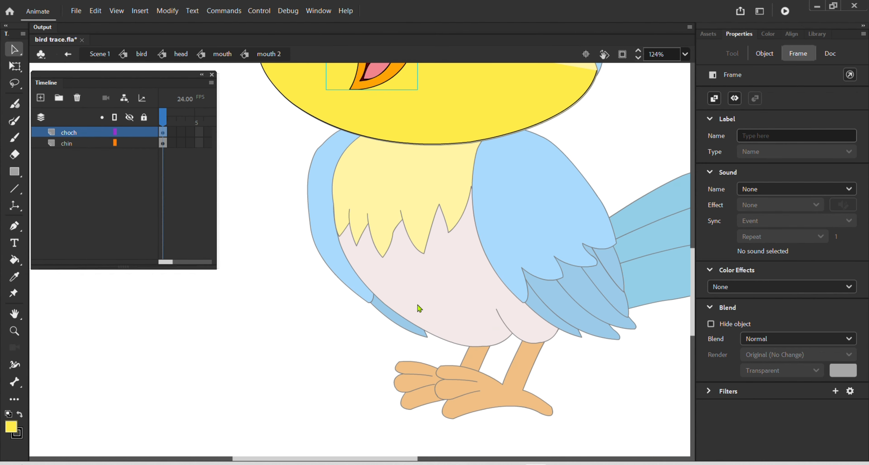
scroll(418, 305, up, 5)
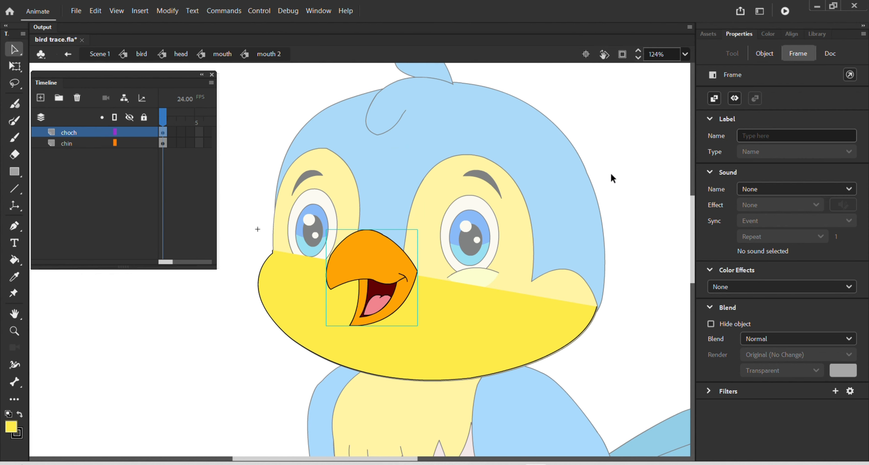
double_click(611, 173)
scroll(410, 256, down, 3)
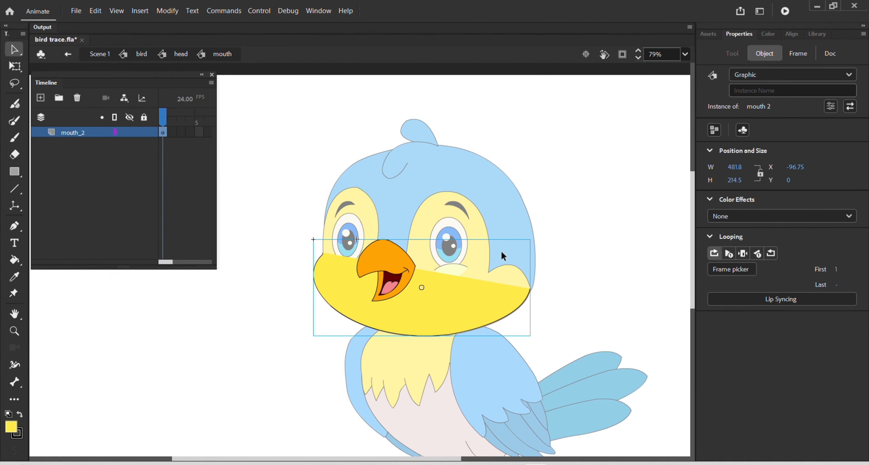
double_click(545, 219)
click(546, 222)
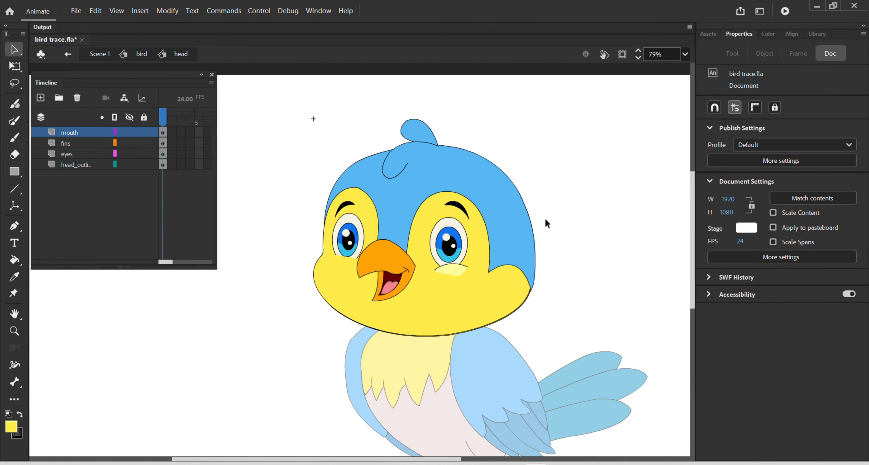
scroll(569, 256, down, 2)
drag(588, 261, 519, 240)
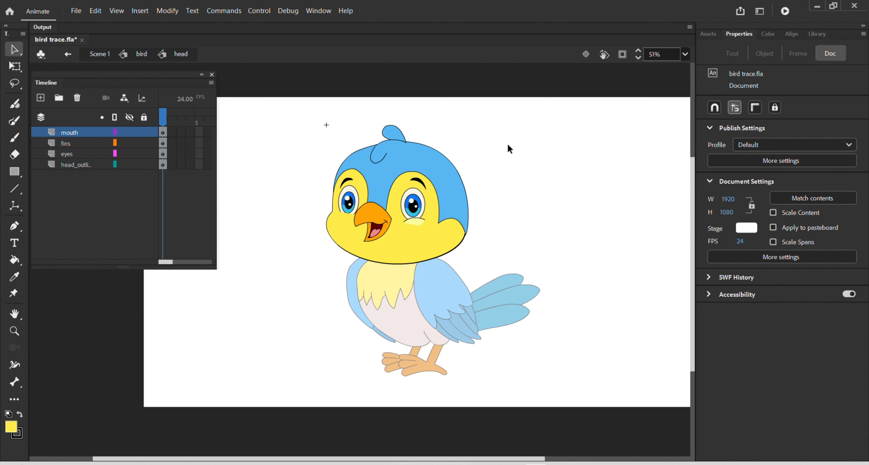
double_click(497, 164)
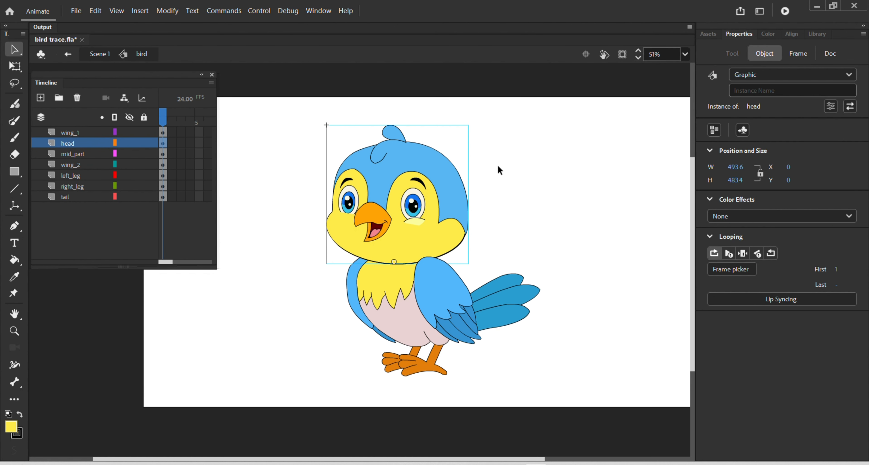